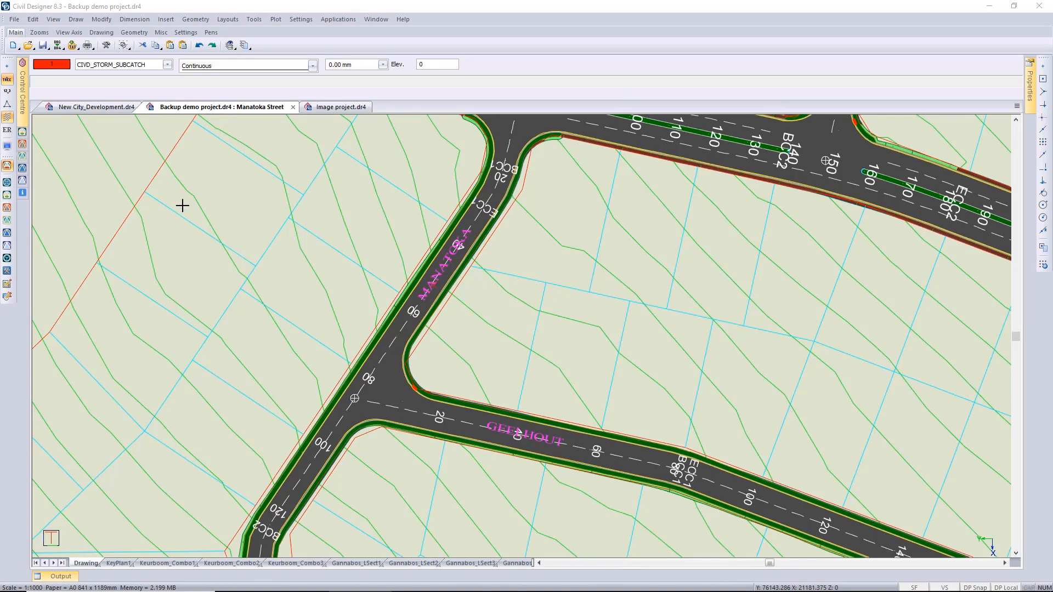
{"action": "mouse_move", "coordinate": [25, 108]}
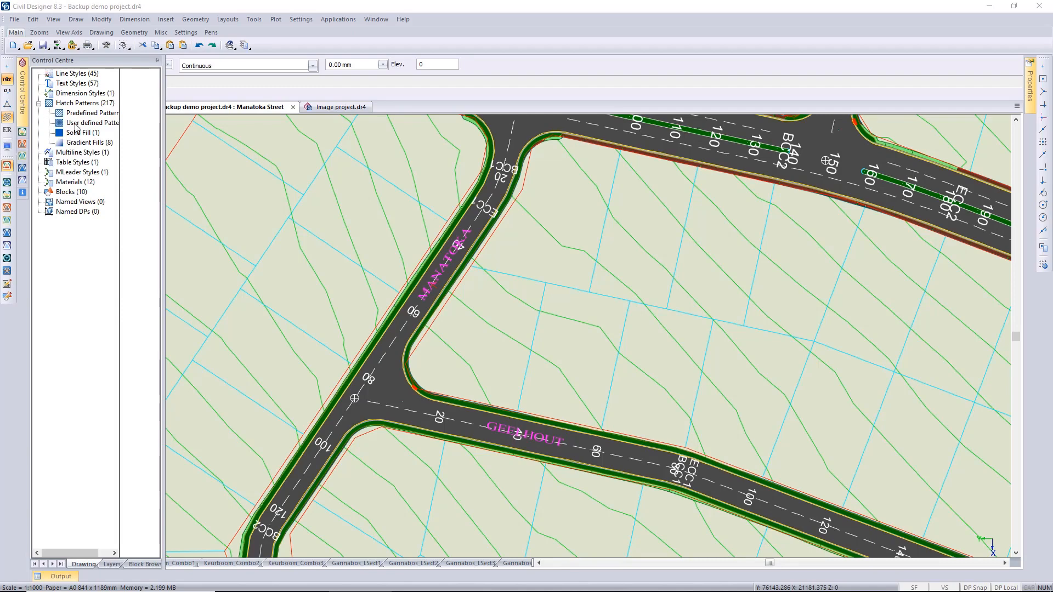
{"action": "left_click", "coordinate": [158, 70]}
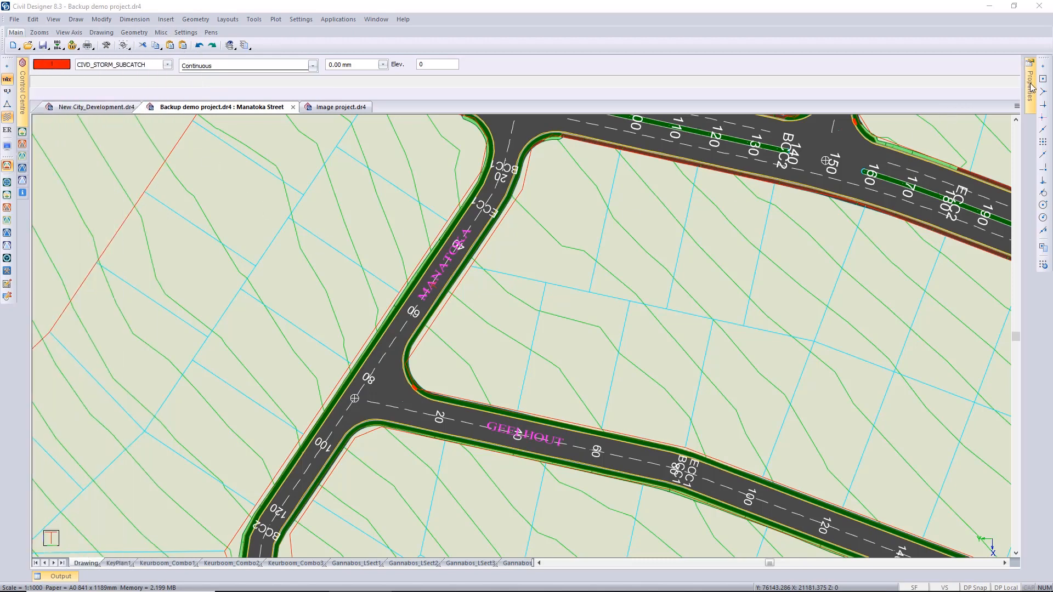
{"action": "mouse_move", "coordinate": [1030, 88]}
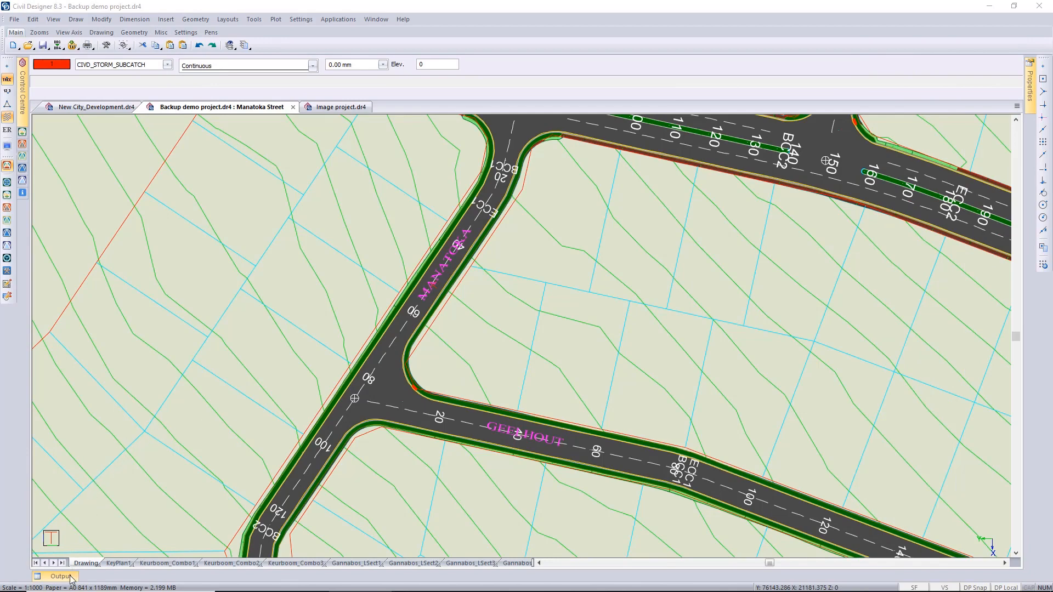
Change the system's visual style to Office 2010 Black Style.
{"action": "mouse_move", "coordinate": [73, 577]}
{"action": "left_click", "coordinate": [301, 19]}
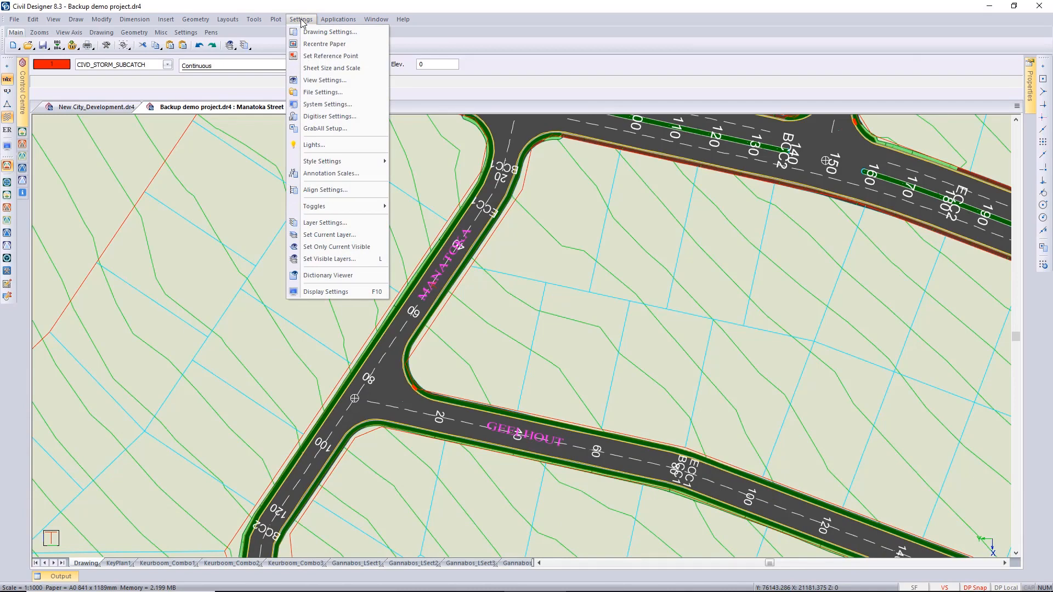
{"action": "left_click", "coordinate": [358, 107]}
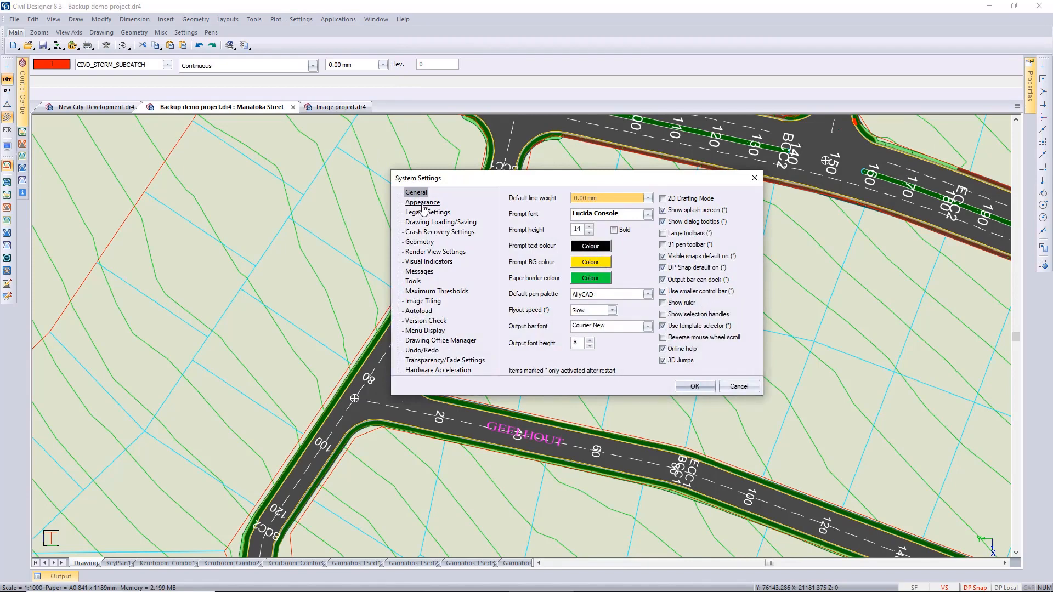
{"action": "left_click", "coordinate": [422, 203]}
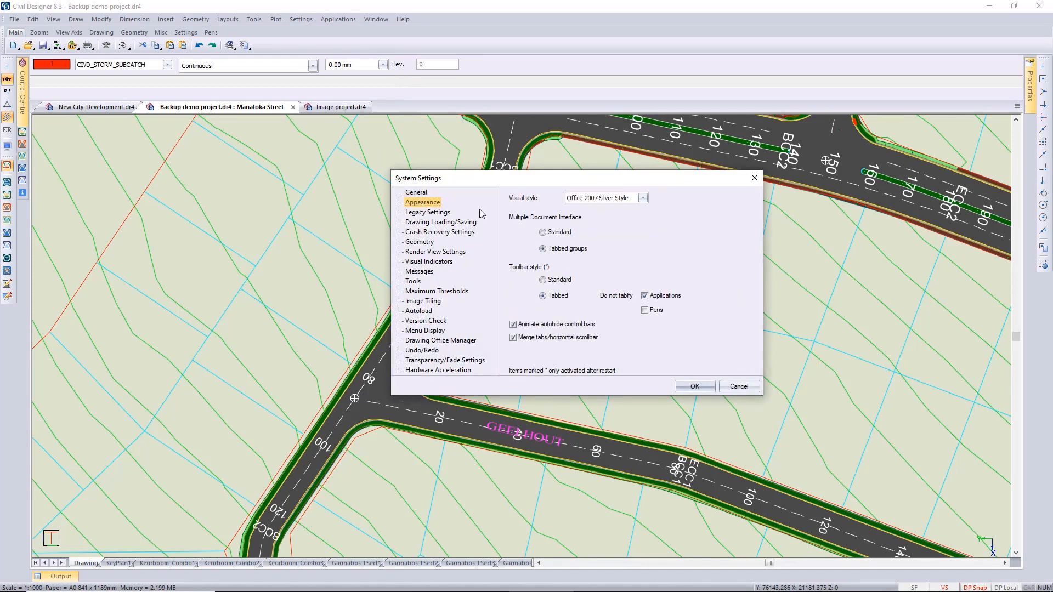
{"action": "left_click", "coordinate": [643, 199]}
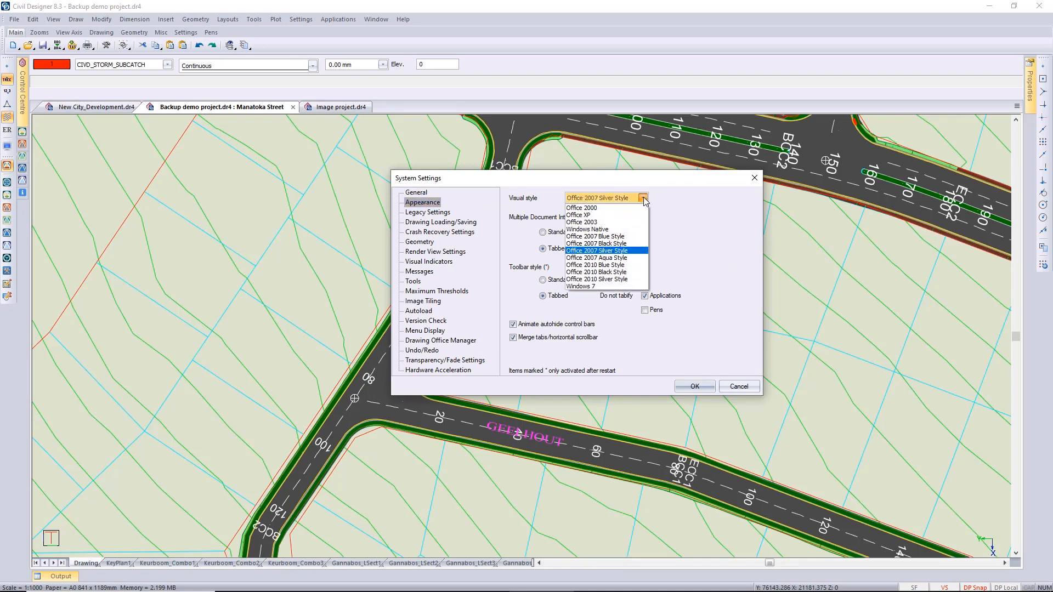
{"action": "left_click", "coordinate": [620, 273]}
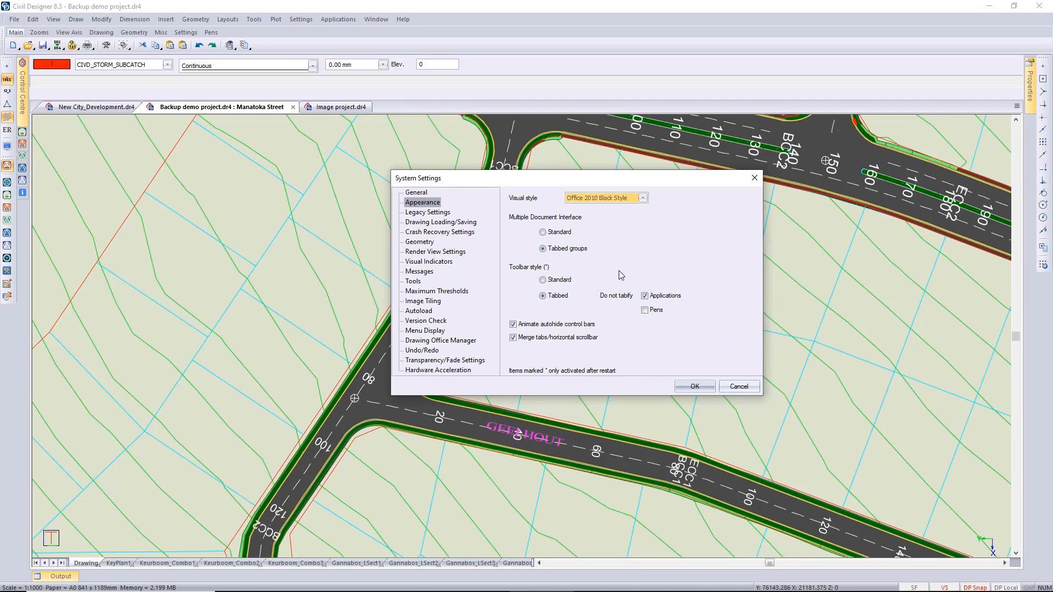
{"action": "left_click", "coordinate": [694, 386]}
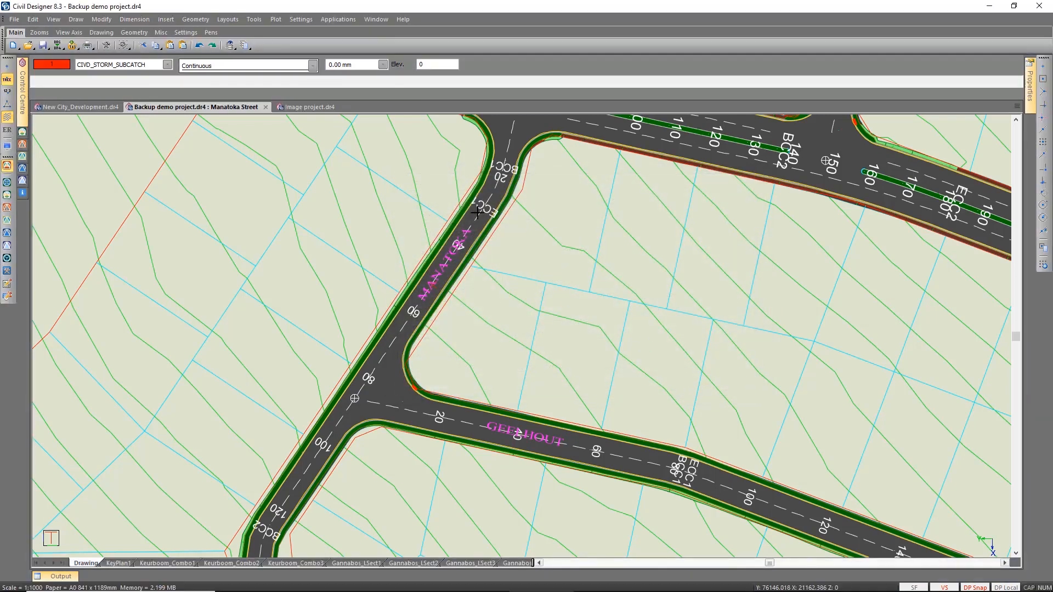
Set the visual style back to Office 2007 Silver Style in the system's appearance settings.
{"action": "left_click", "coordinate": [301, 19]}
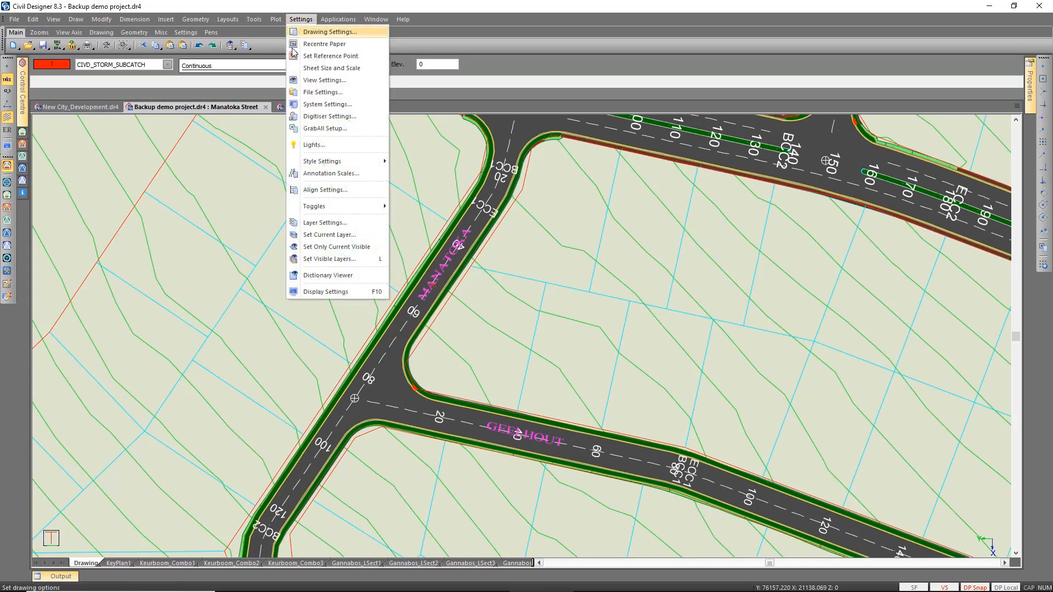
{"action": "left_click", "coordinate": [327, 104]}
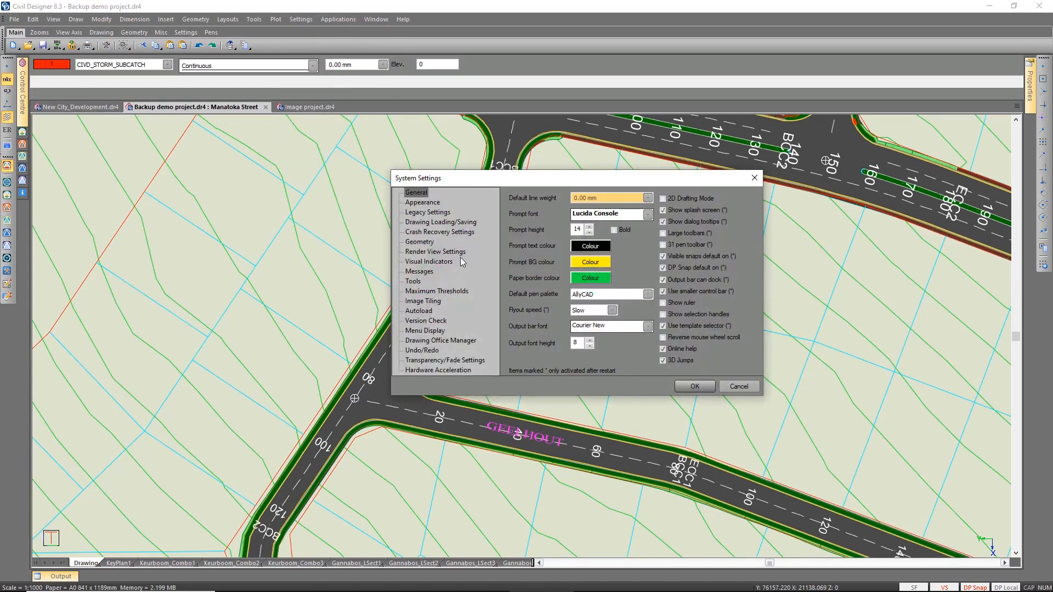
{"action": "left_click", "coordinate": [422, 203]}
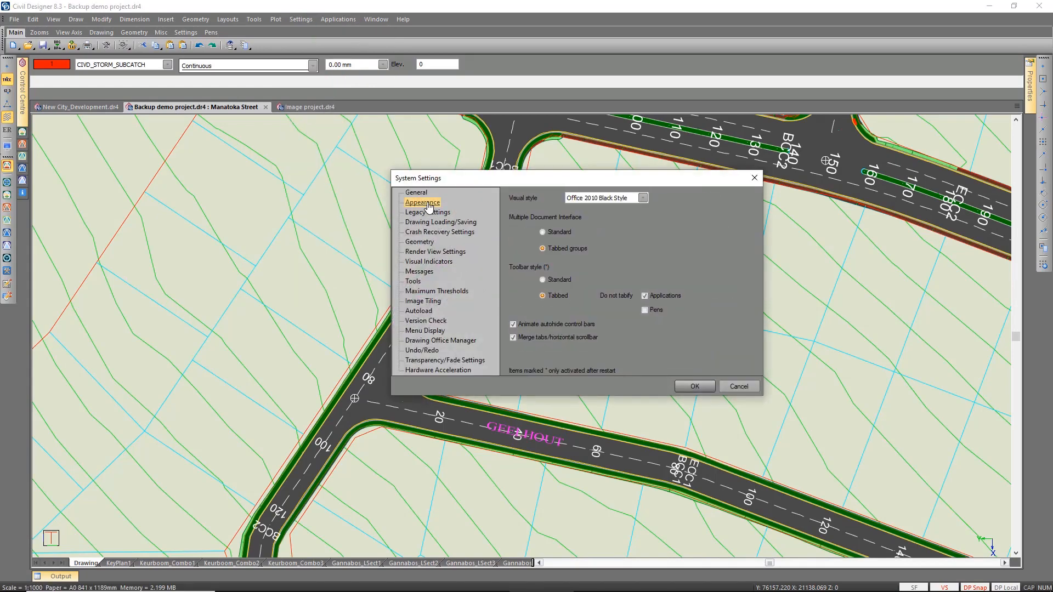
{"action": "left_click", "coordinate": [643, 198]}
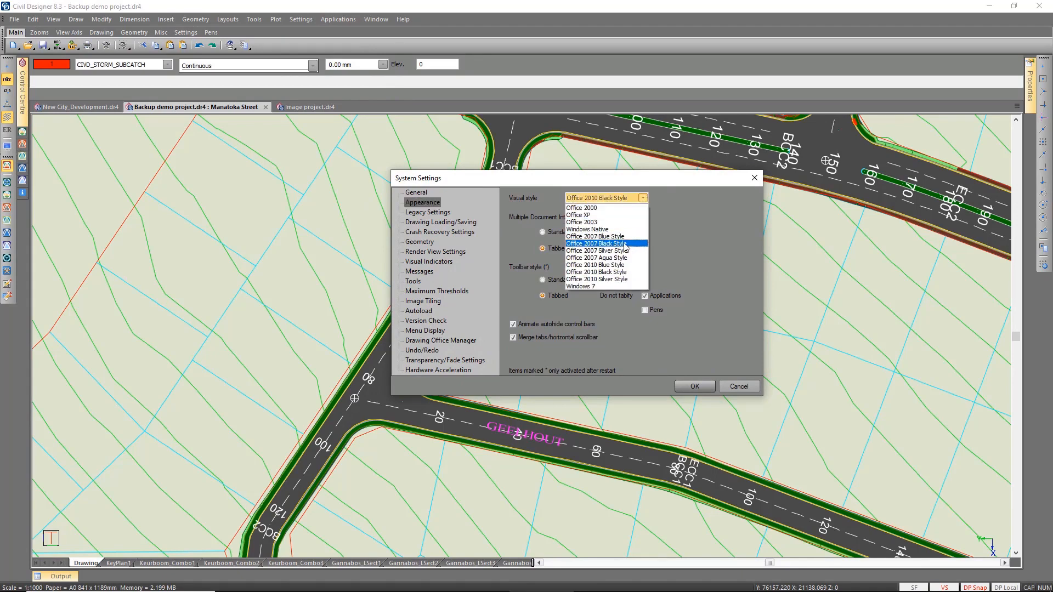
{"action": "left_click", "coordinate": [622, 251]}
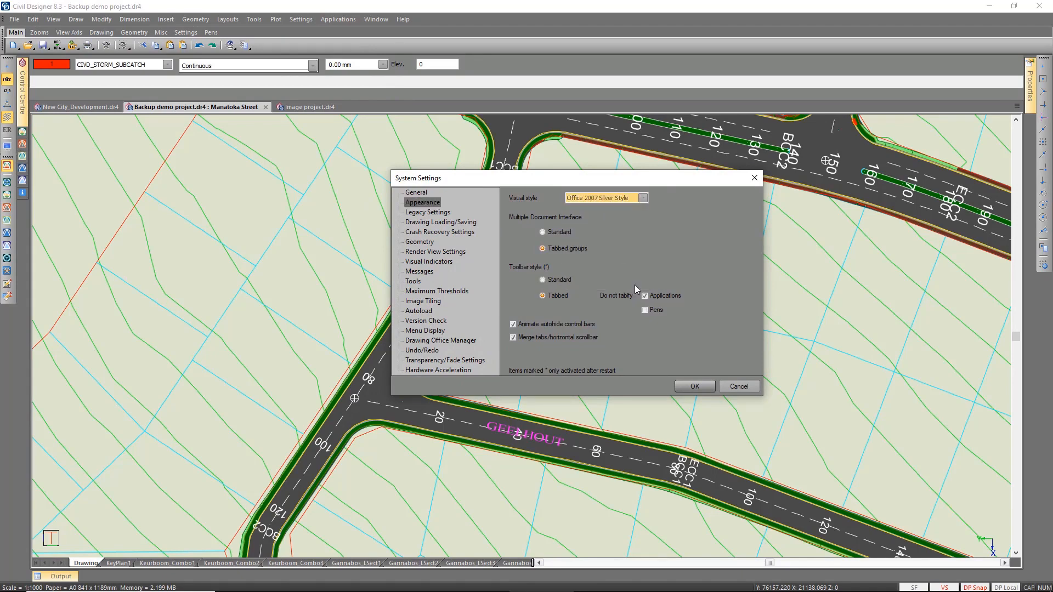
{"action": "left_click", "coordinate": [693, 386]}
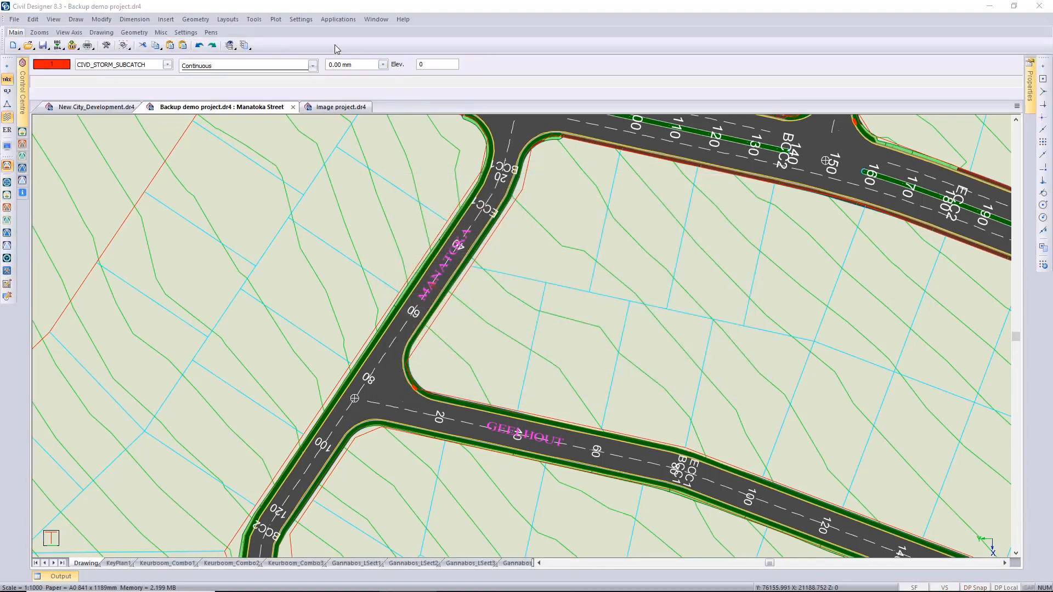
Switch the Multiple Document Interface to Standard in the appearance settings and maximize the Backup demo project drawing.
{"action": "left_click", "coordinate": [300, 19]}
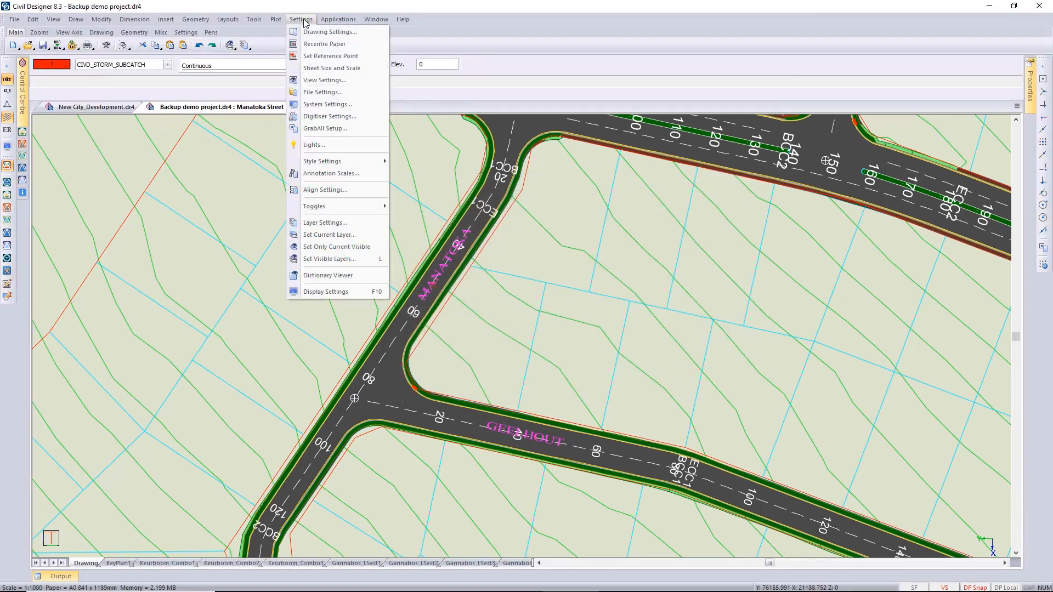
{"action": "left_click", "coordinate": [347, 105]}
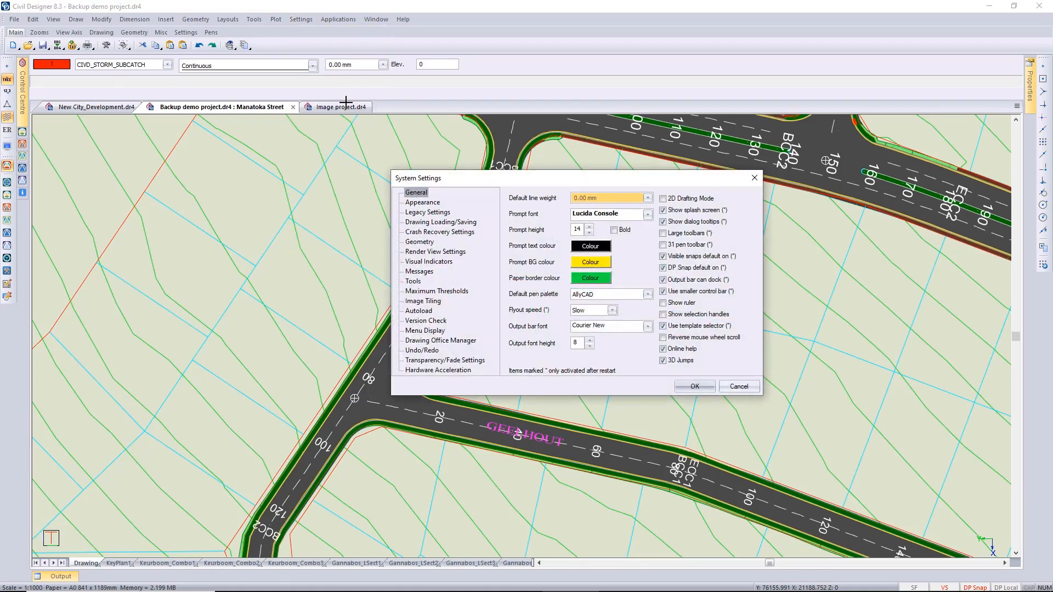
{"action": "left_click", "coordinate": [417, 203]}
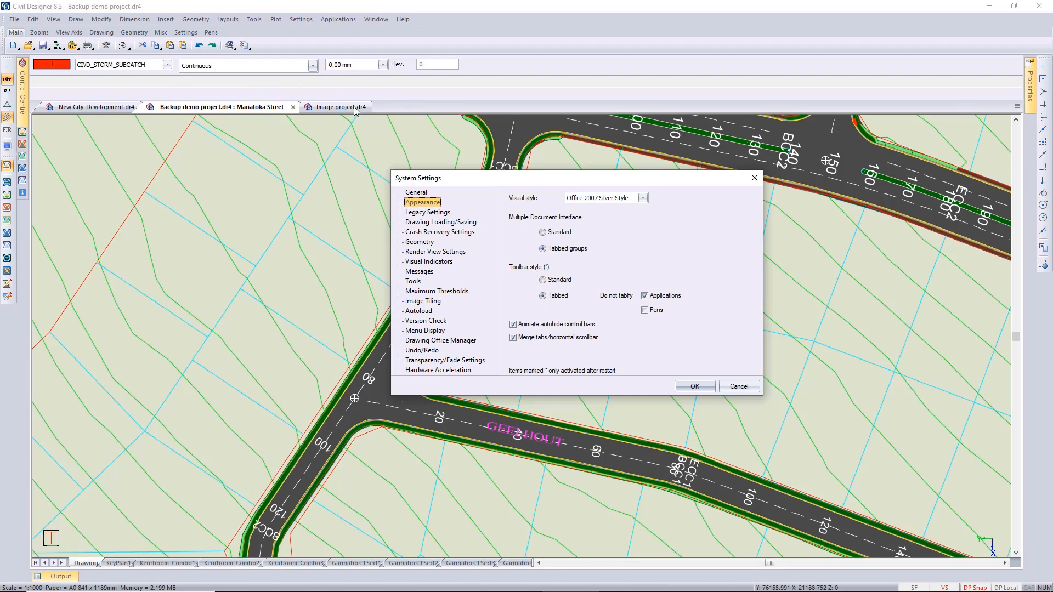
{"action": "left_click", "coordinate": [542, 232]}
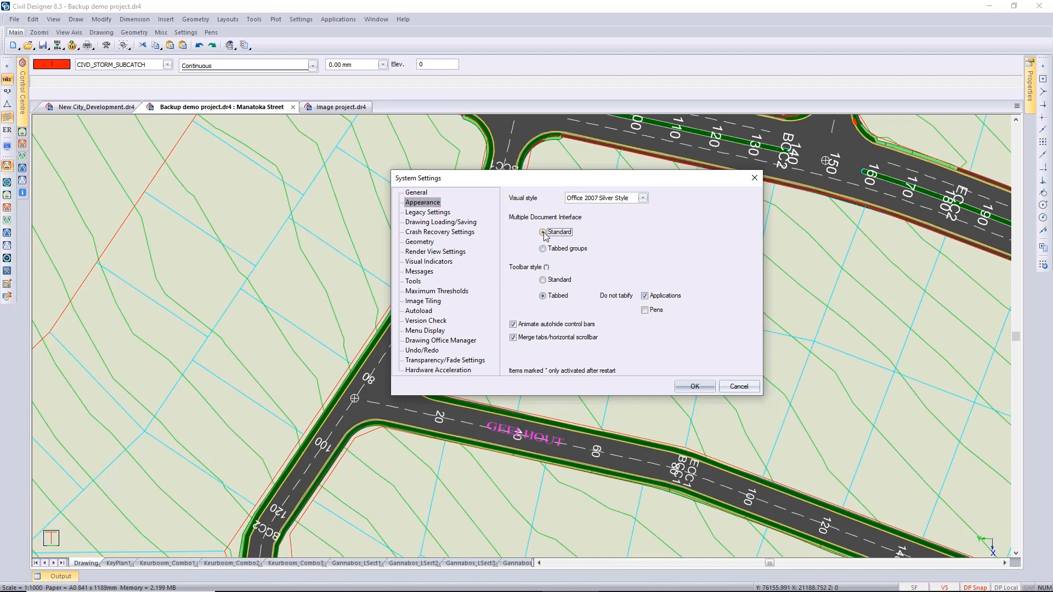
{"action": "left_click", "coordinate": [695, 386]}
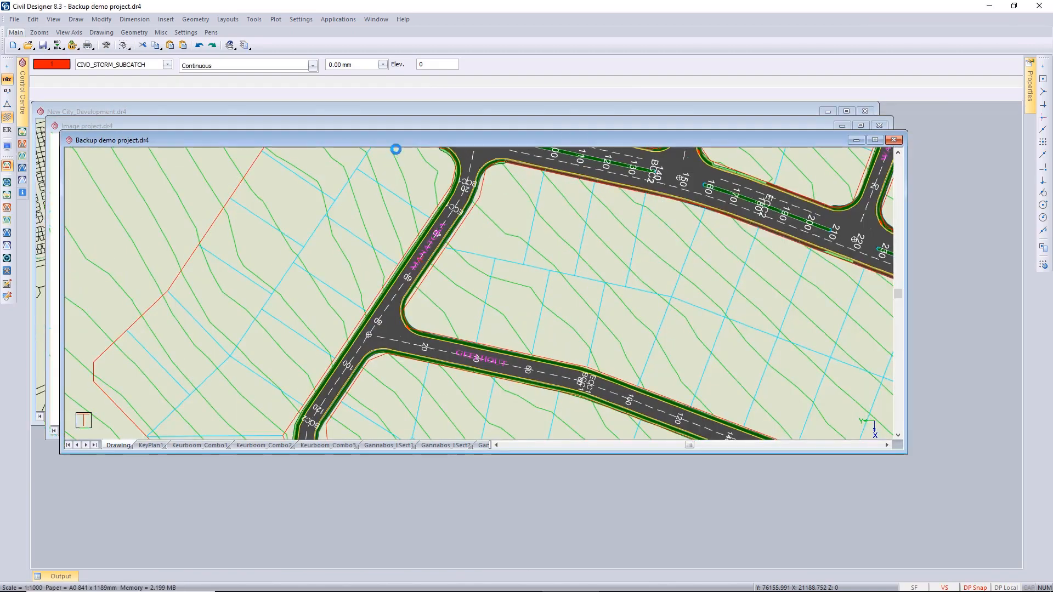
{"action": "double_click", "coordinate": [401, 141]}
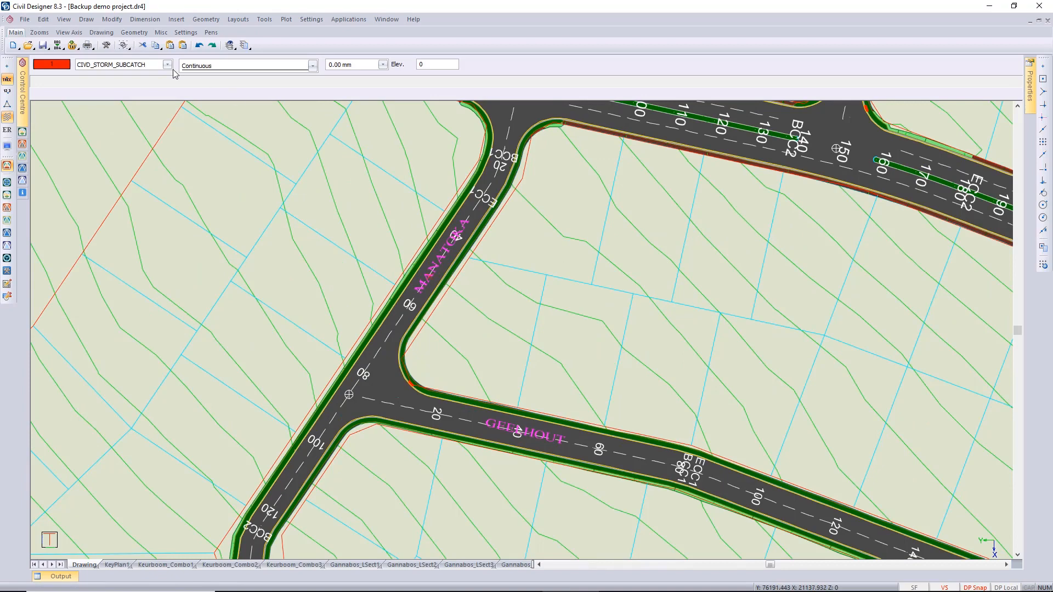
Activate Roads mode and start a graphical edit of the Manatoka Street cross section at chainage 100.
{"action": "left_click", "coordinate": [350, 19]}
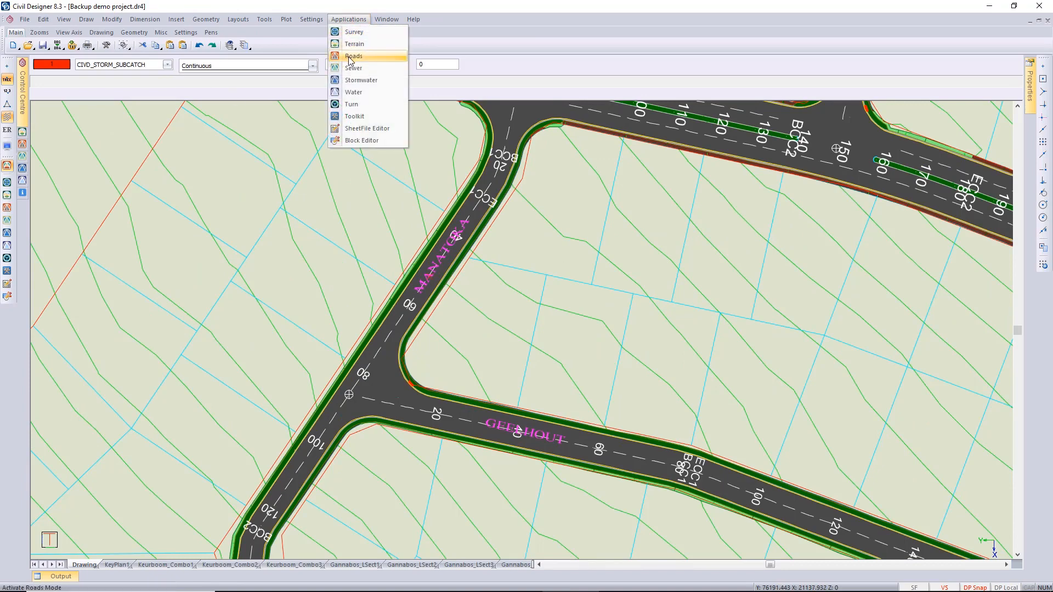
{"action": "left_click", "coordinate": [351, 56]}
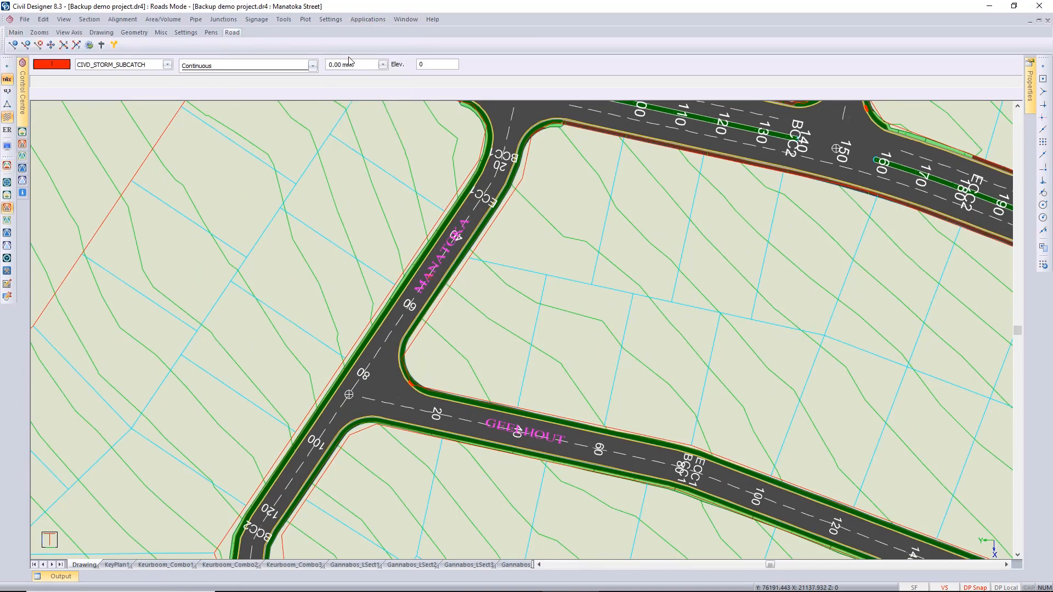
{"action": "left_click", "coordinate": [89, 19]}
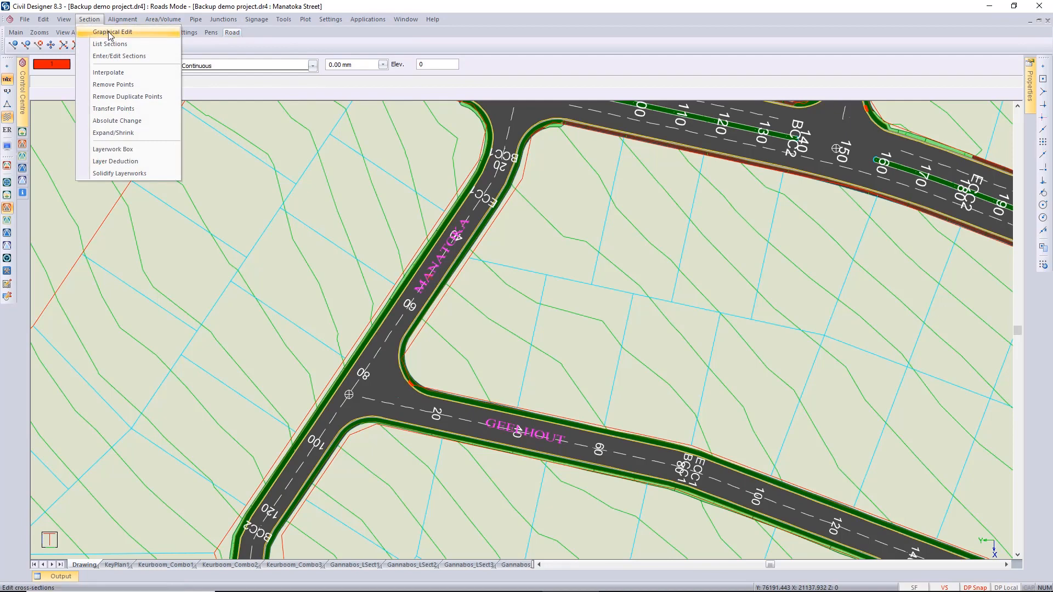
{"action": "left_click", "coordinate": [110, 33]}
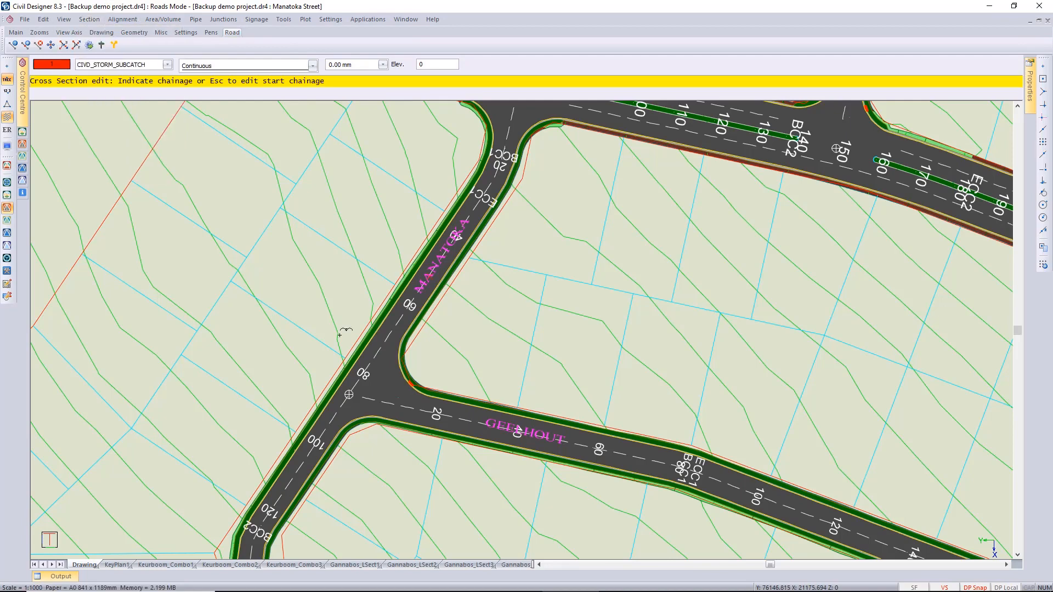
{"action": "left_click", "coordinate": [326, 436]}
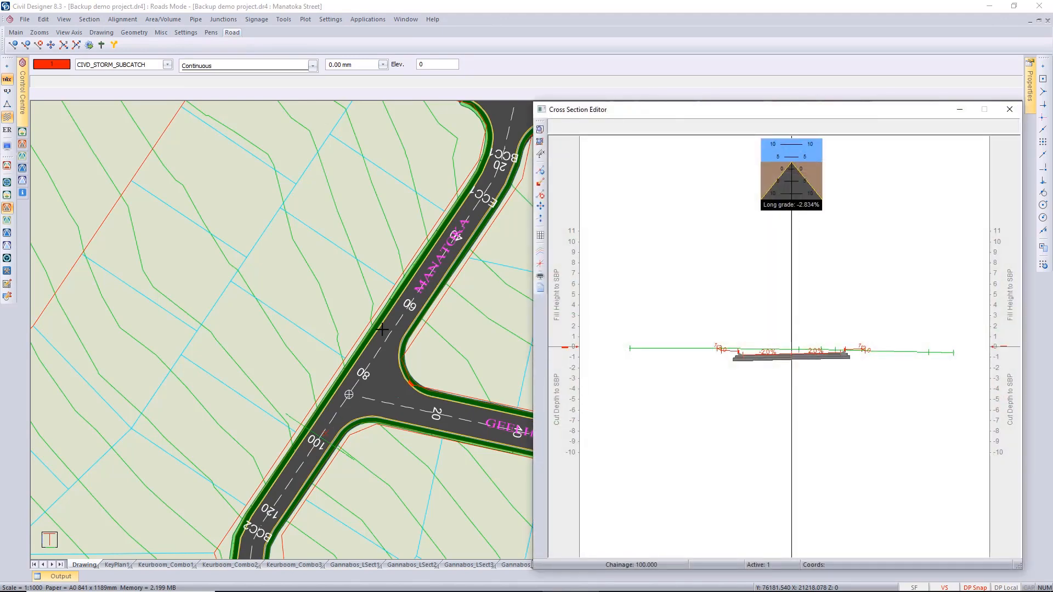
Tile the current project's windows vertically so the Manatoka Street plan sits beside the Cross Section Editor.
{"action": "left_click", "coordinate": [404, 19]}
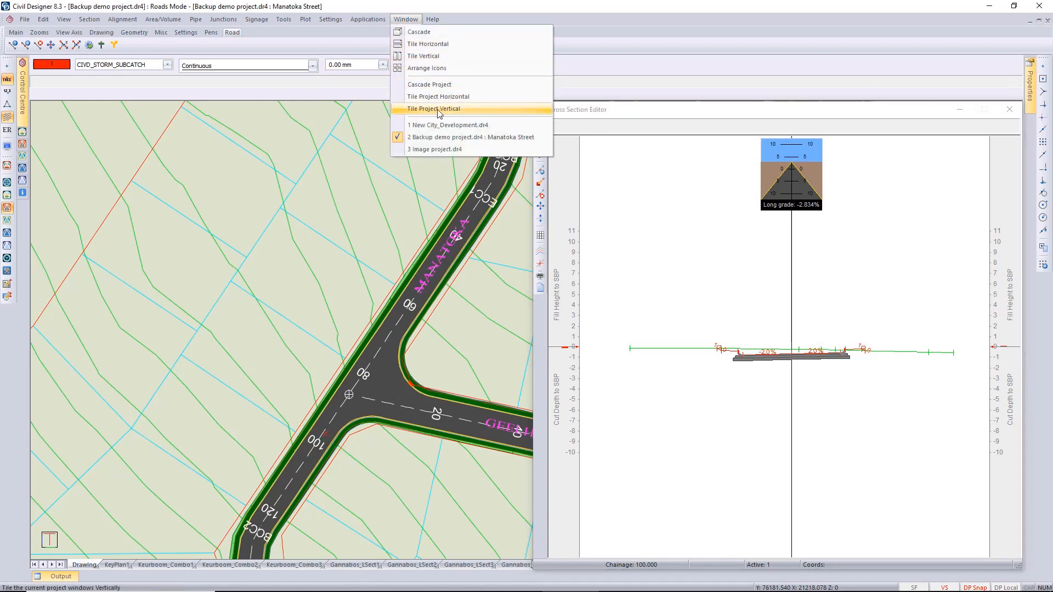
{"action": "left_click", "coordinate": [439, 109]}
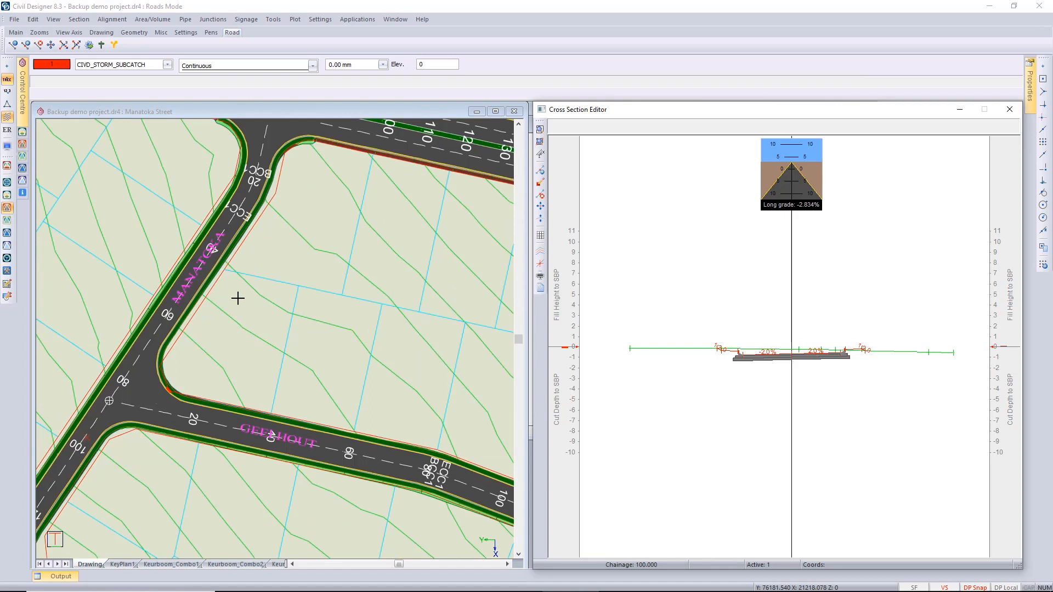
{"action": "middle_click_drag", "start_coordinate": [237, 297], "coordinate": [336, 300]}
Turn on automatic panning of the Design Centre window from the Cross Section Editor.
{"action": "left_click", "coordinate": [674, 291]}
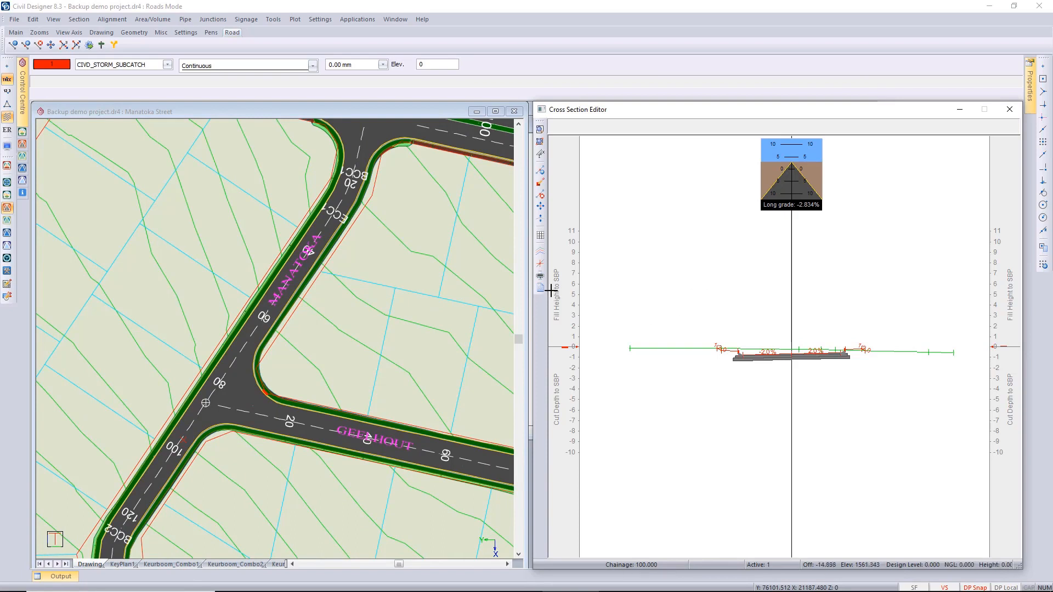
{"action": "left_click", "coordinate": [540, 265]}
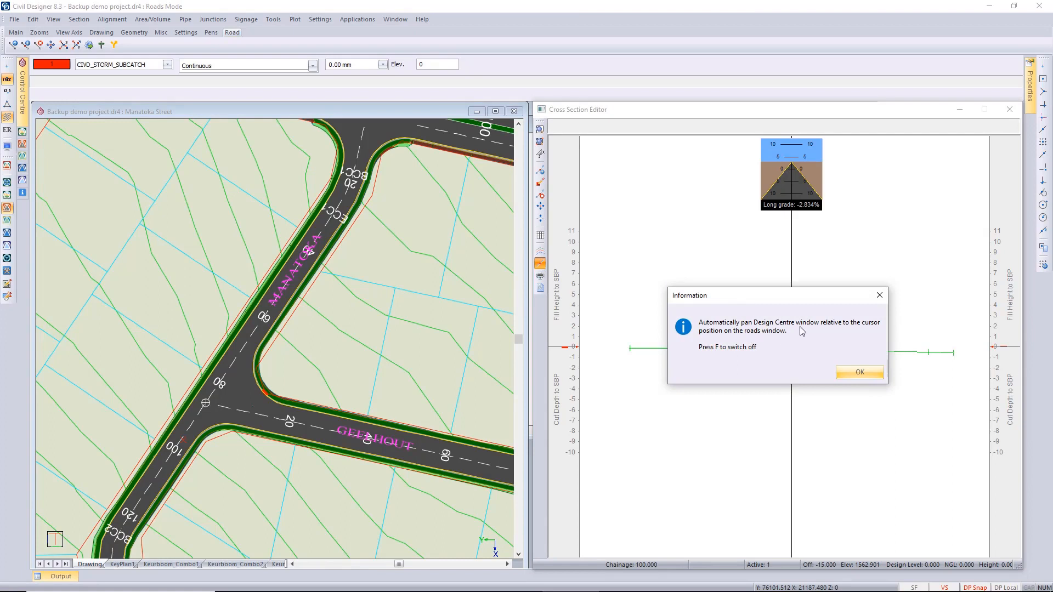
{"action": "left_click", "coordinate": [847, 375]}
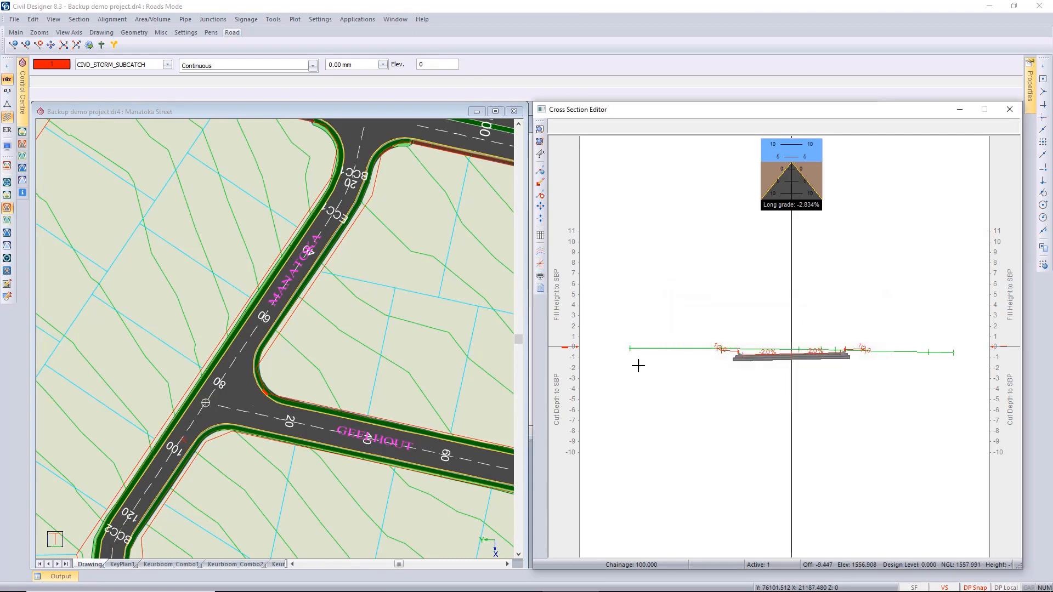
Step through the Manatoka Street cross sections from chainage 100 to 165 while following the position on the plan.
{"action": "scroll", "coordinate": [791, 358], "scroll_direction": "up", "scroll_amount": 1}
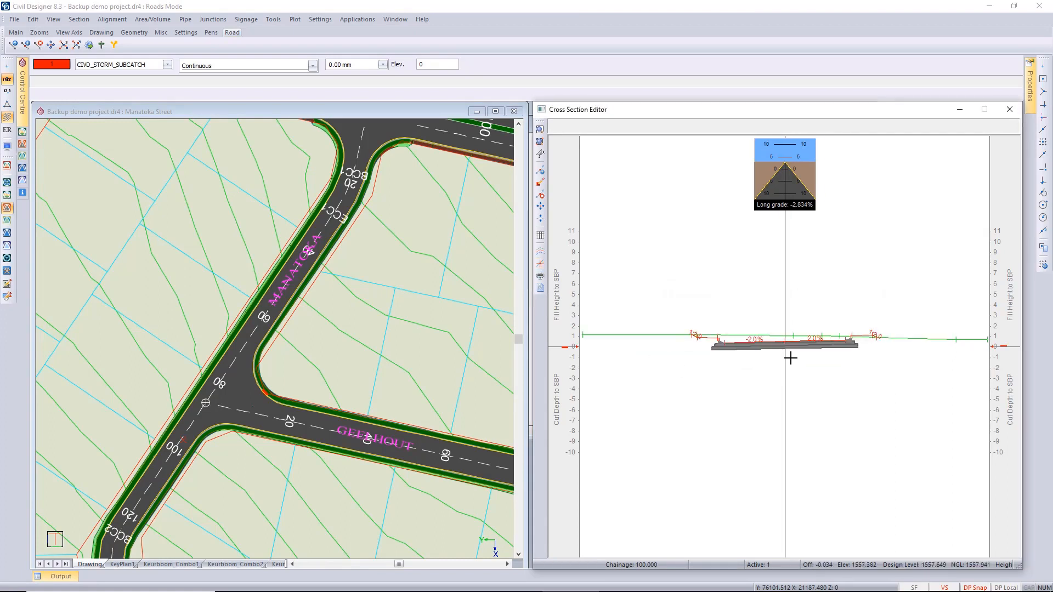
{"action": "scroll", "coordinate": [790, 358], "scroll_direction": "up", "scroll_amount": 1}
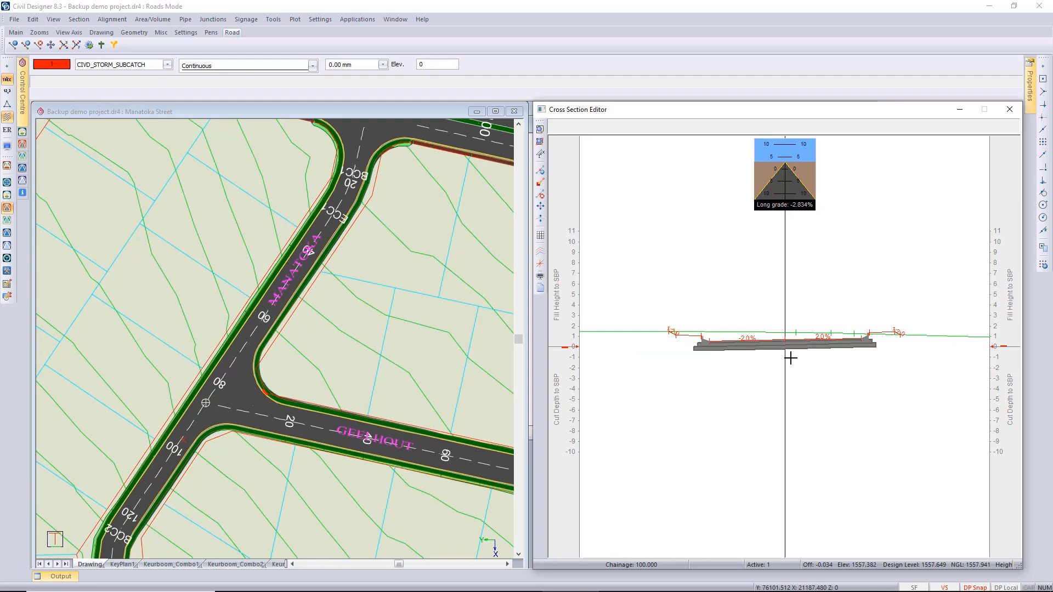
{"action": "key", "text": "Page_Down"}
{"action": "key", "text": "Page_Down"}
{"action": "key", "text": "Page_Down"}
{"action": "key", "text": "Page_Down"}
{"action": "key", "text": "Page_Down"}
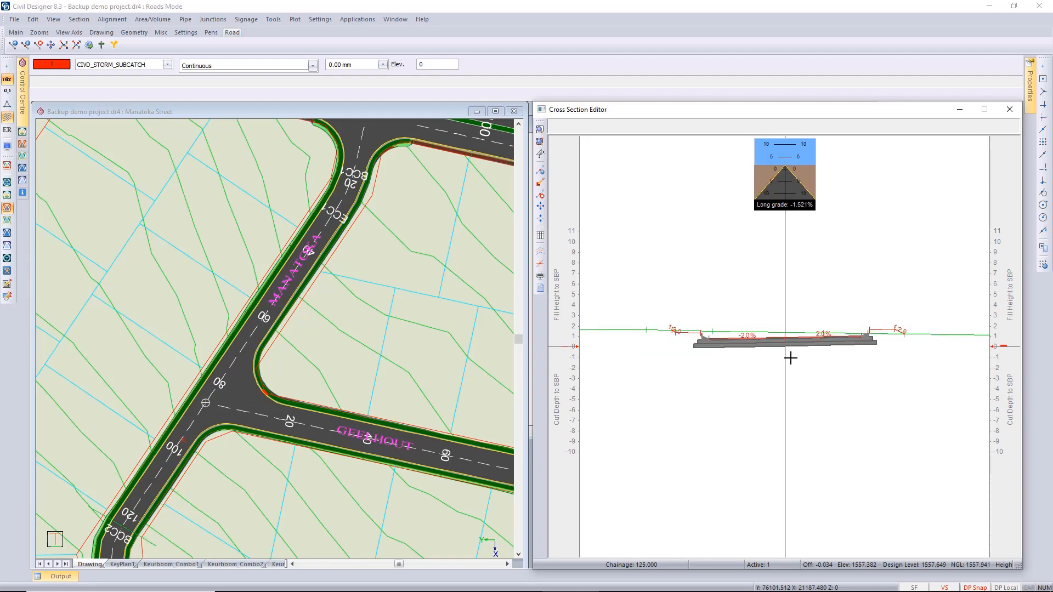
{"action": "key", "text": "Page_Down"}
{"action": "key", "text": "Page_Down"}
{"action": "key", "text": "Page_Down"}
{"action": "key", "text": "Page_Down"}
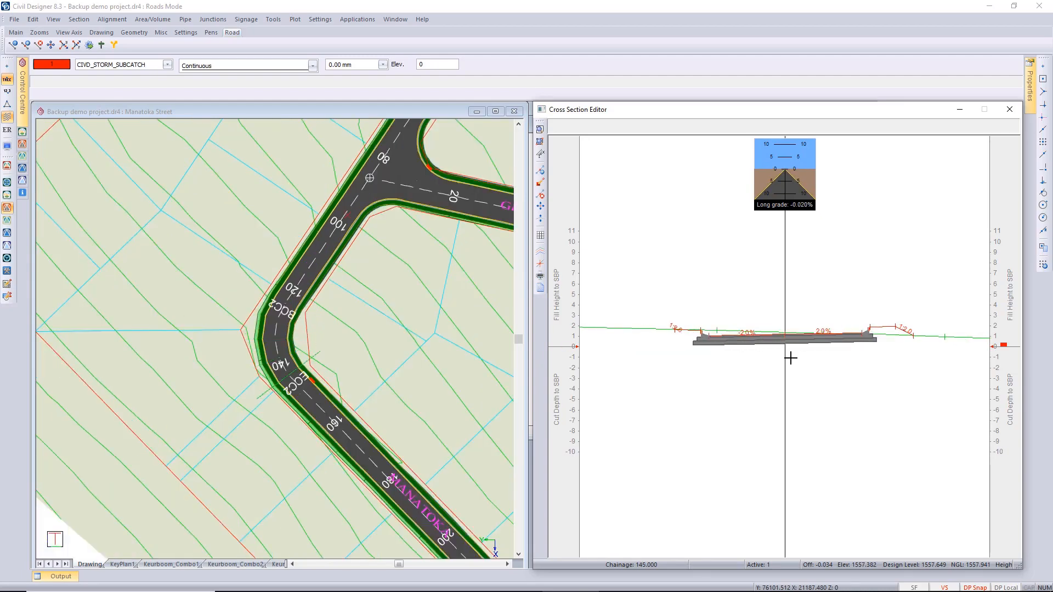
{"action": "key", "text": "Page_Down"}
{"action": "key", "text": "Page_Down"}
{"action": "key", "text": "Page_Down"}
{"action": "key", "text": "Page_Down"}
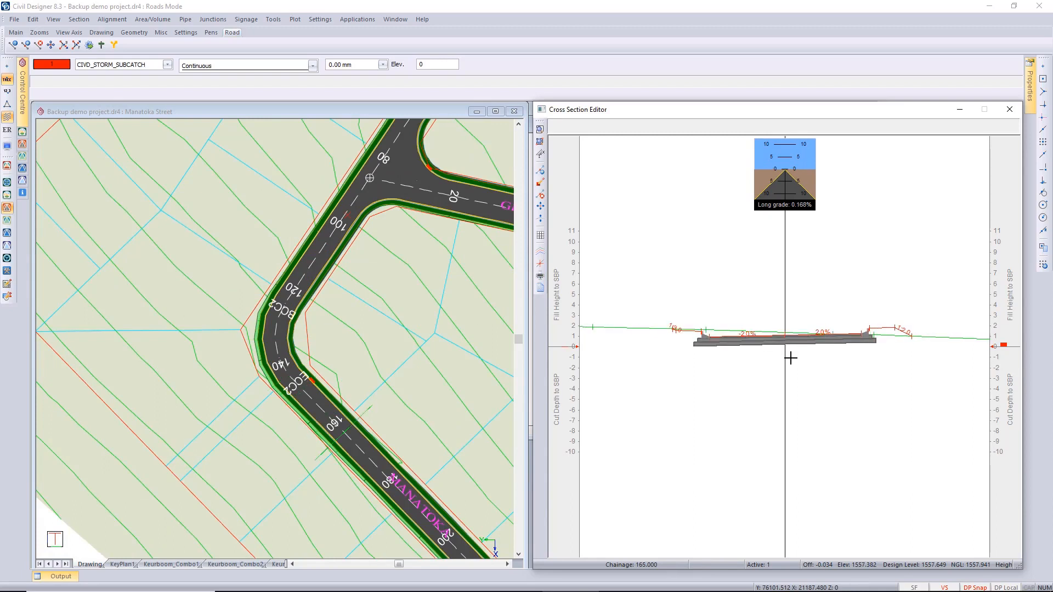
Step through the Manatoka Street cross sections from chainage 165 to 220 while following the position on the plan.
{"action": "key", "text": "Page_Down"}
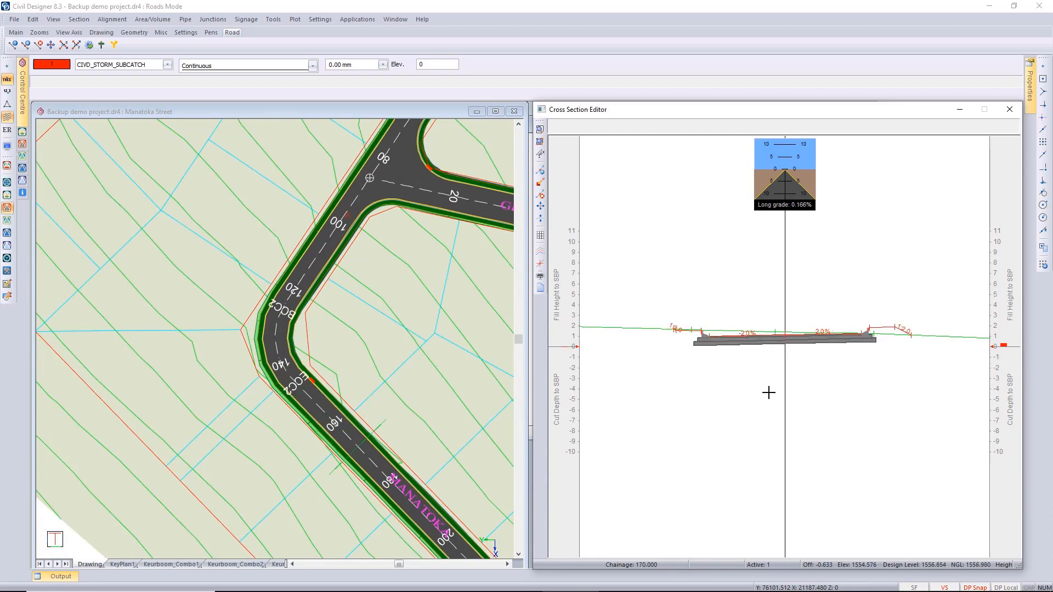
{"action": "key", "text": "Page_Down"}
{"action": "key", "text": "Page_Down"}
{"action": "key", "text": "Page_Down"}
{"action": "key", "text": "Page_Down"}
{"action": "key", "text": "Page_Down"}
{"action": "key", "text": "Page_Down"}
{"action": "key", "text": "Page_Down"}
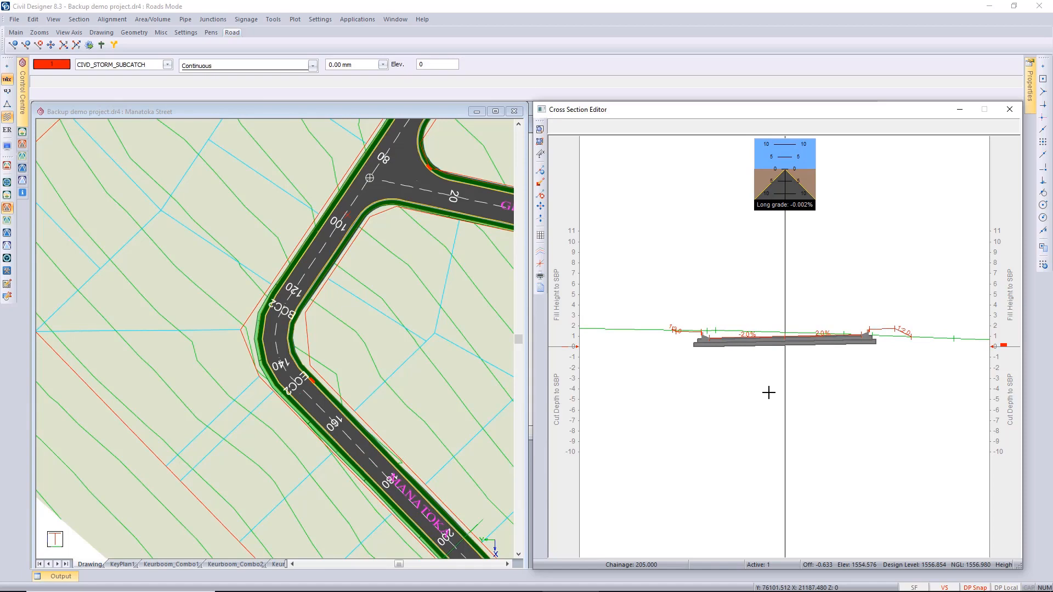
{"action": "key", "text": "Page_Down"}
{"action": "key", "text": "Page_Down"}
{"action": "key", "text": "Page_Down"}
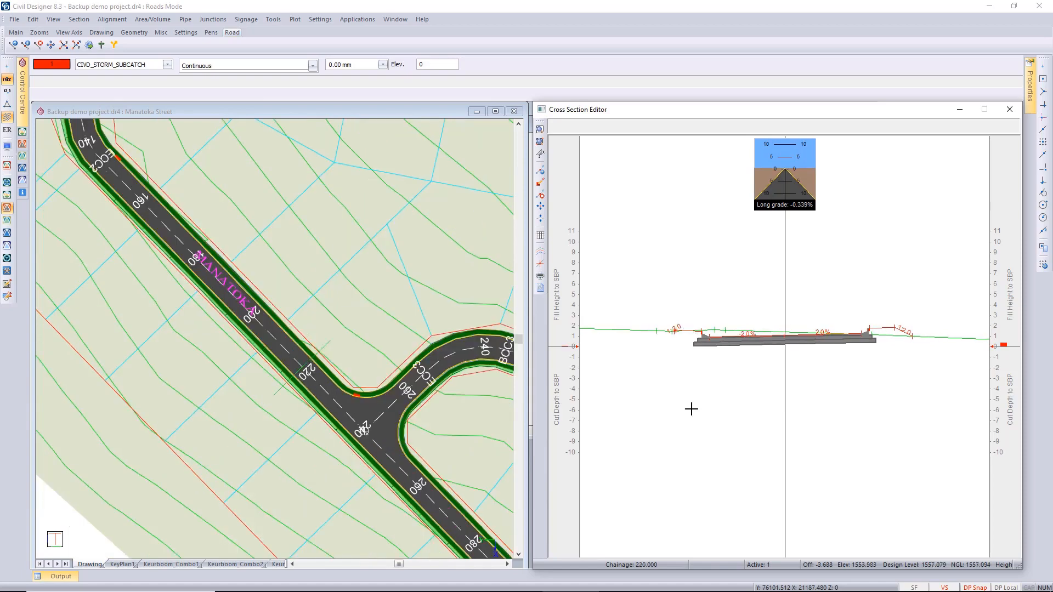
Close the Cross Section Editor and maximize the Manatoka Street plan window.
{"action": "left_click", "coordinate": [1007, 110]}
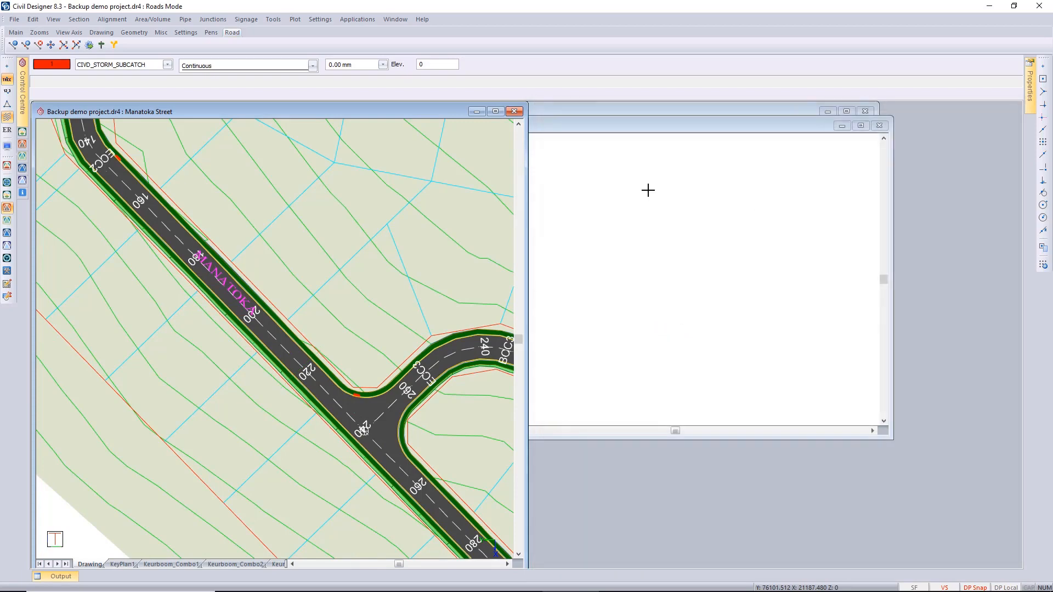
{"action": "left_click", "coordinate": [495, 112]}
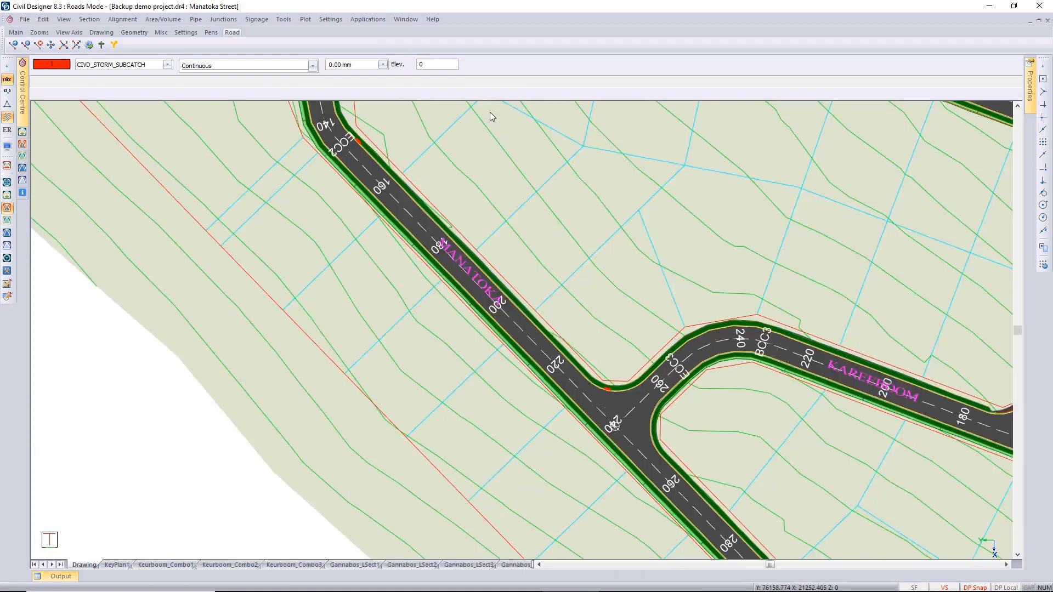
Set the multiple document interface to tabbed groups in the Appearance system settings.
{"action": "left_click", "coordinate": [332, 19]}
{"action": "left_click", "coordinate": [356, 73]}
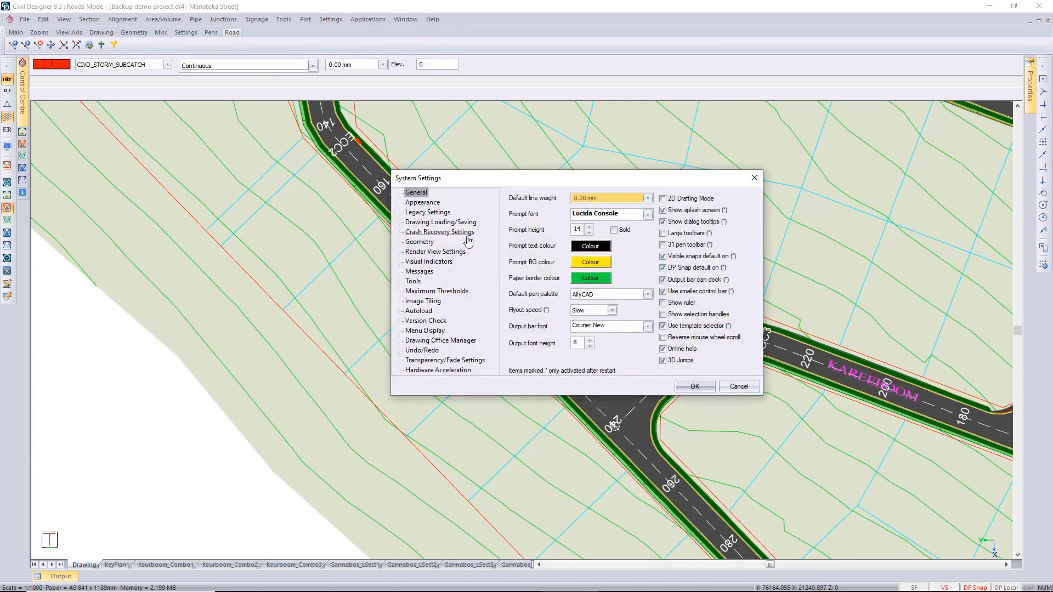
{"action": "left_click", "coordinate": [423, 203]}
{"action": "left_click", "coordinate": [556, 250]}
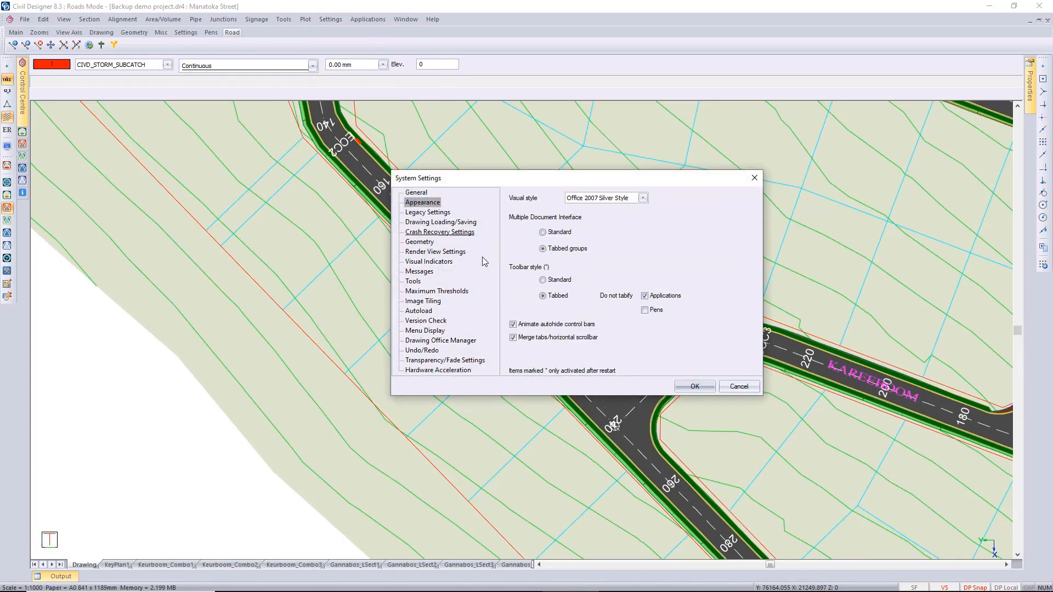
{"action": "left_click", "coordinate": [693, 387]}
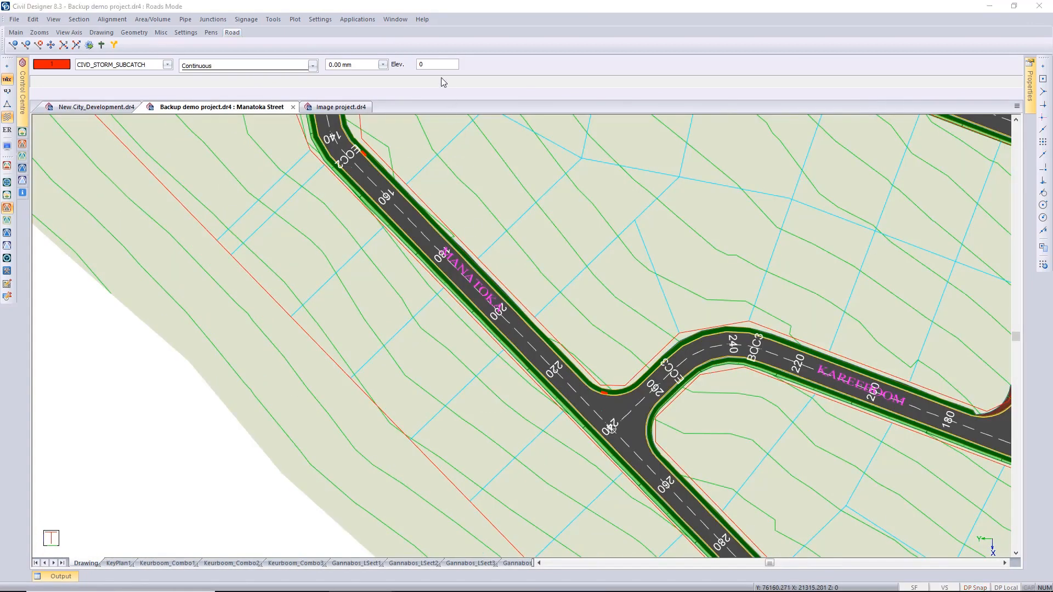
Switch the Backup demo project from Roads mode to CAD mode.
{"action": "left_click", "coordinate": [358, 20]}
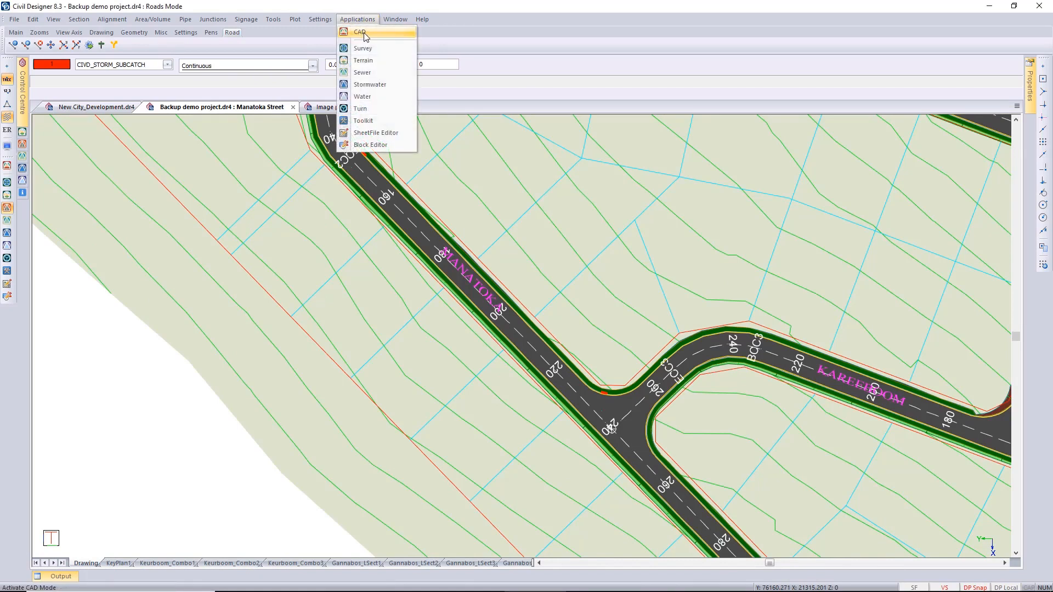
{"action": "left_click", "coordinate": [364, 33]}
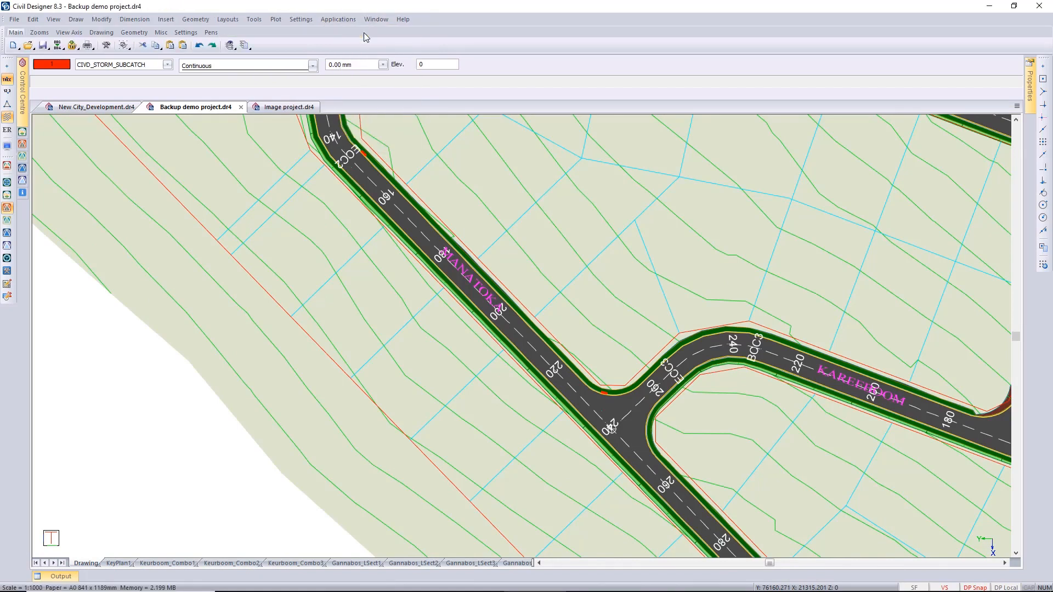
Enable menu breaking in the Menu Display system settings and check the layout of the Modify commands.
{"action": "left_click", "coordinate": [300, 19]}
{"action": "left_click", "coordinate": [327, 104]}
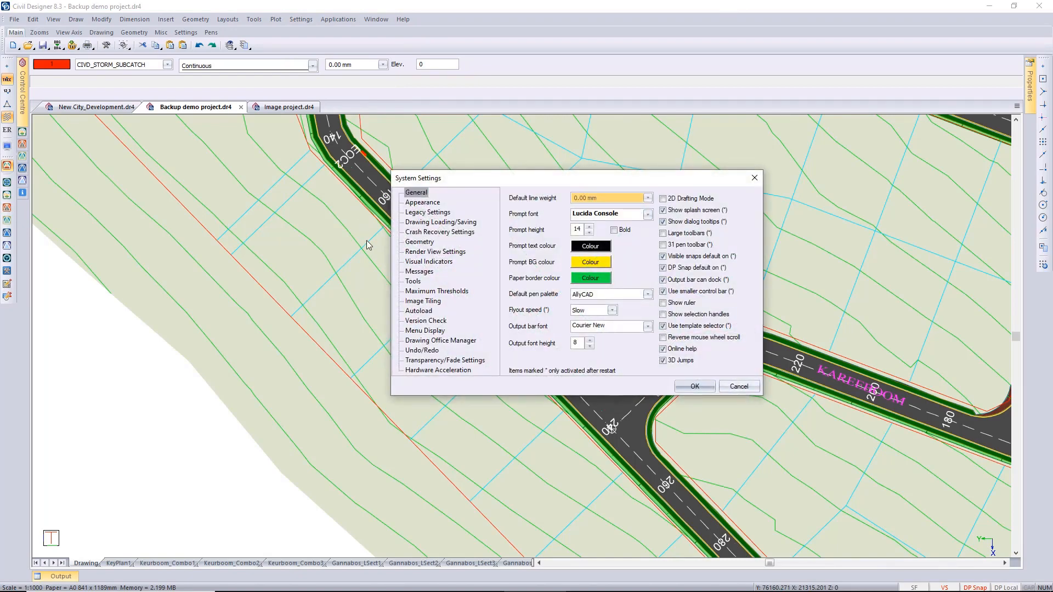
{"action": "left_click", "coordinate": [427, 332]}
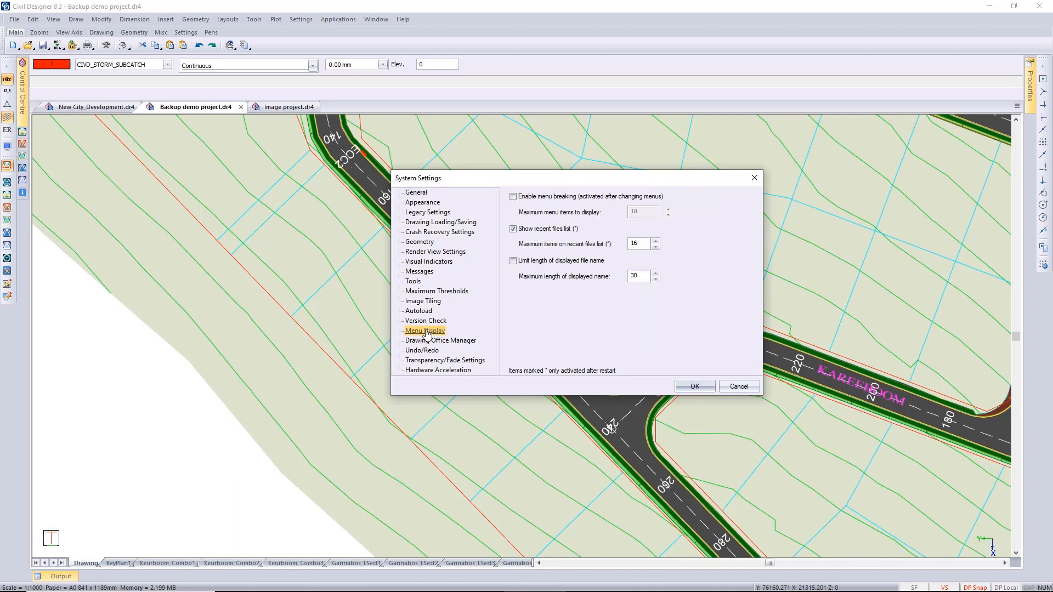
{"action": "left_click", "coordinate": [516, 199]}
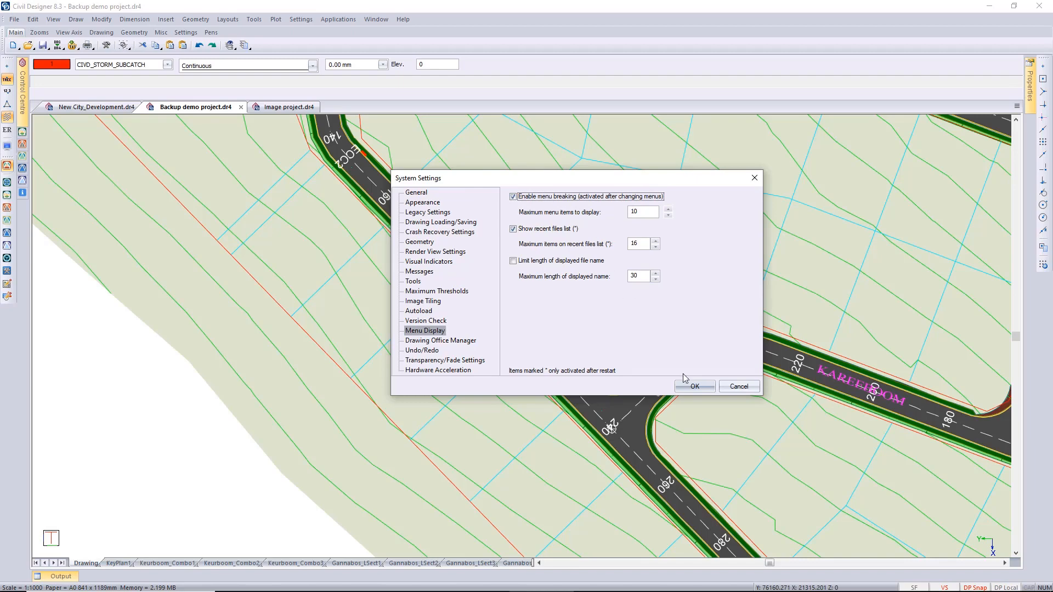
{"action": "left_click", "coordinate": [694, 386]}
{"action": "left_click", "coordinate": [108, 22]}
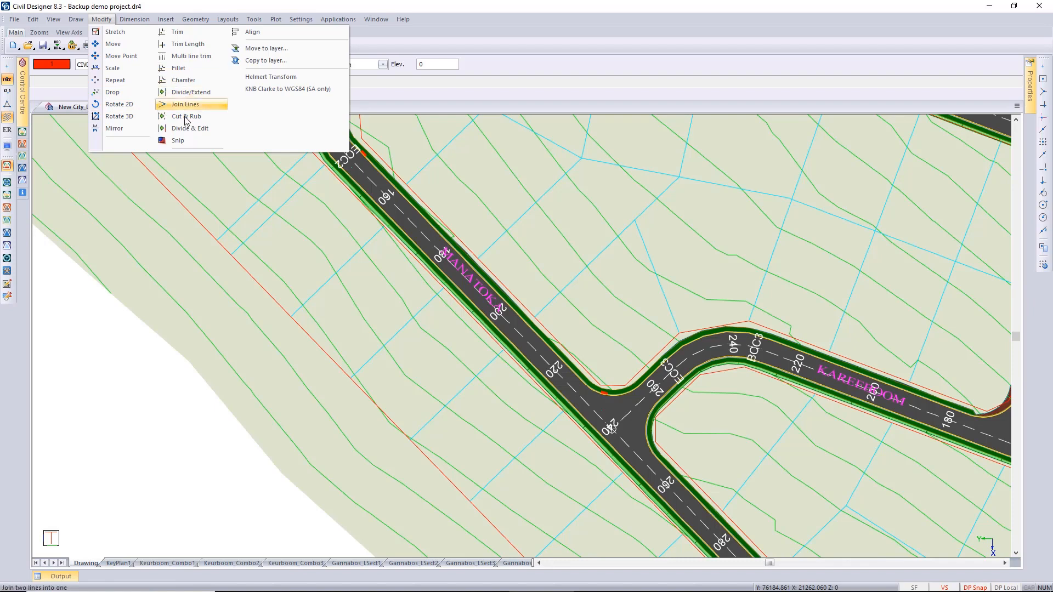
{"action": "left_click", "coordinate": [190, 80]}
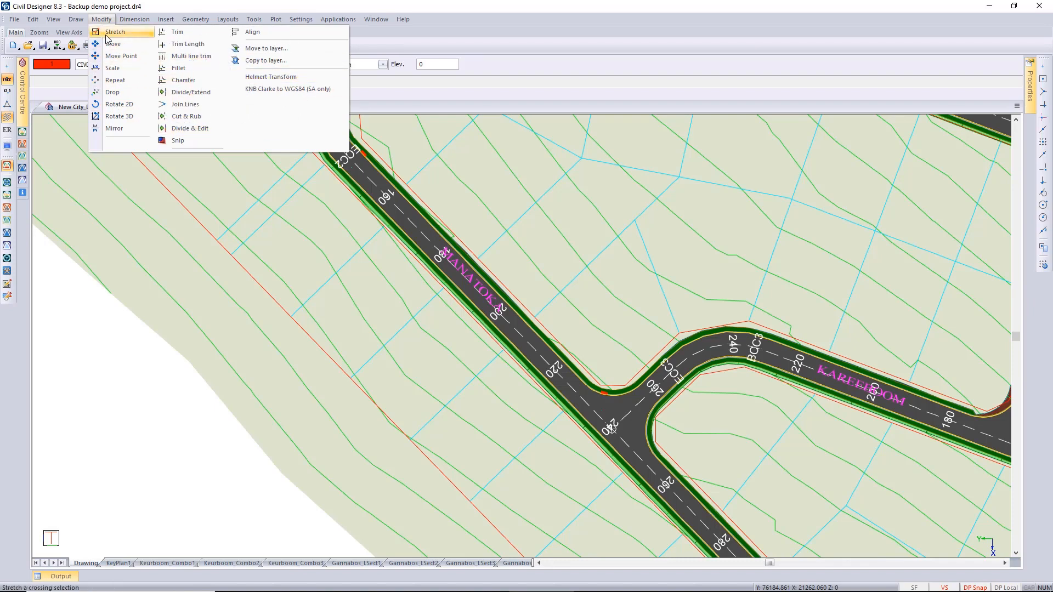
Disable menu breaking in the Menu Display system settings and try the displayed file name length limit, leaving it off.
{"action": "mouse_move", "coordinate": [301, 20]}
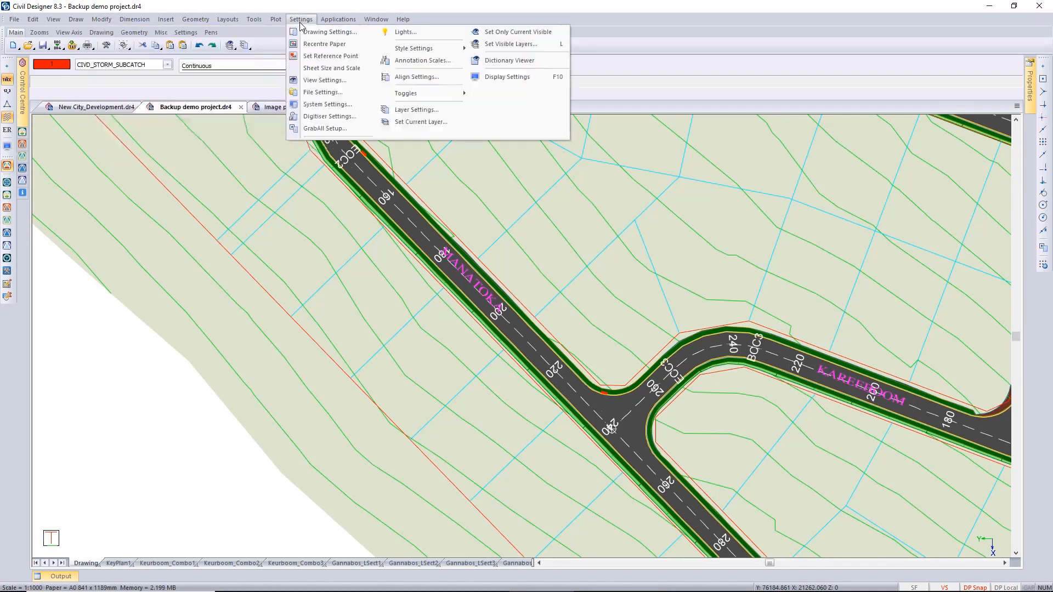
{"action": "left_click", "coordinate": [323, 106]}
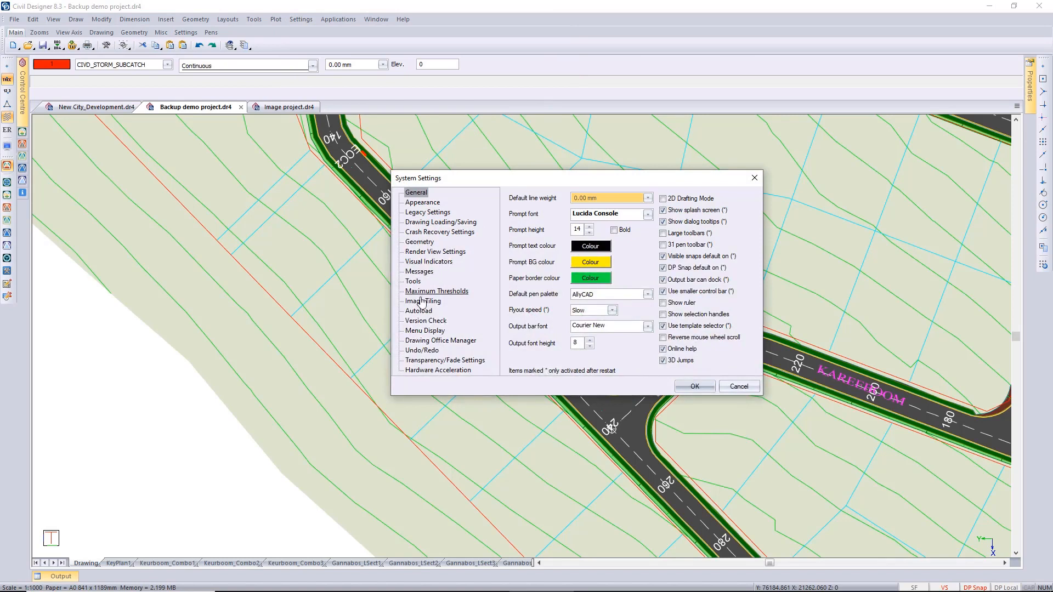
{"action": "left_click", "coordinate": [417, 331]}
{"action": "left_click", "coordinate": [513, 197]}
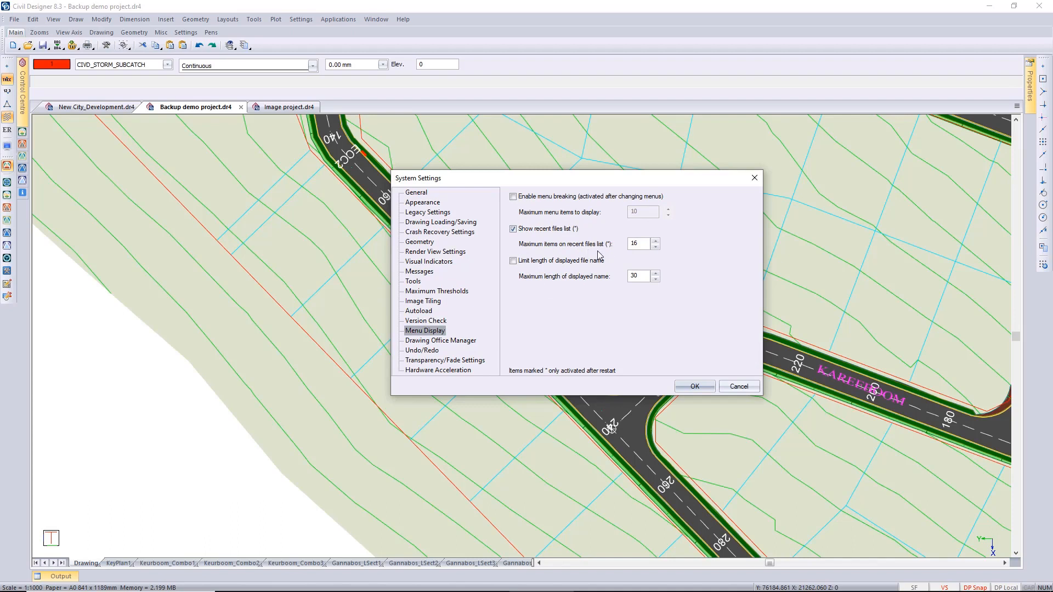
{"action": "left_click", "coordinate": [514, 261]}
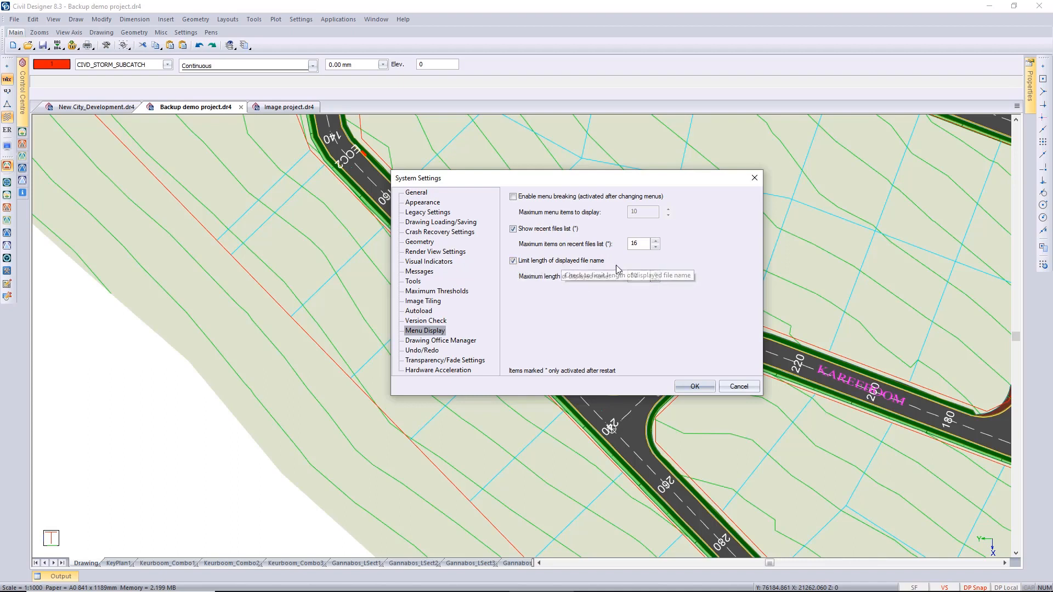
{"action": "left_click", "coordinate": [513, 261]}
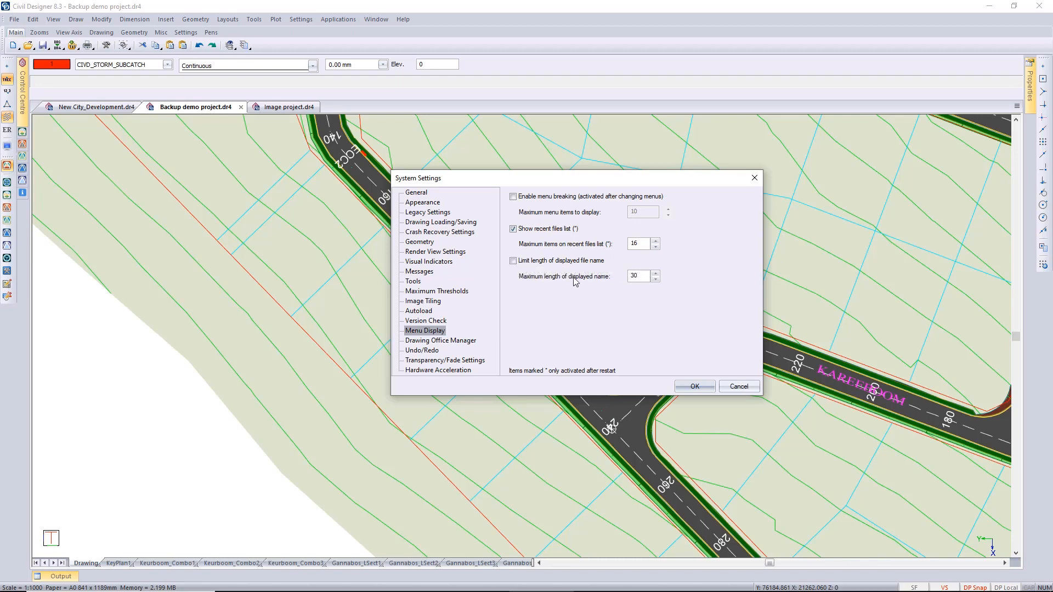
{"action": "left_click", "coordinate": [695, 387]}
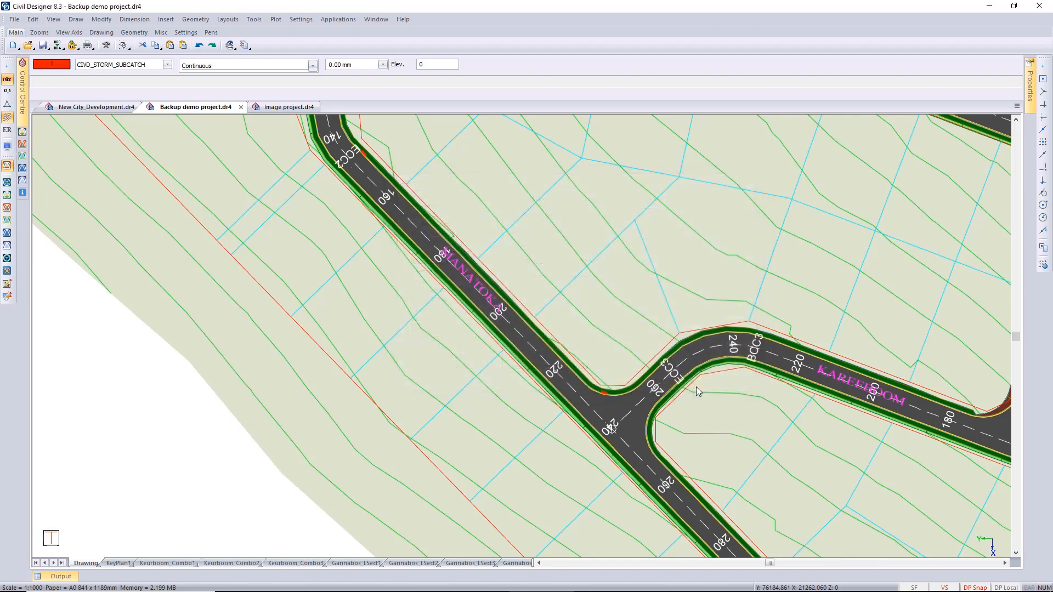
Examine the recent files list to see how file paths are displayed, and close it without opening a file.
{"action": "left_click", "coordinate": [13, 19]}
{"action": "mouse_move", "coordinate": [94, 292]}
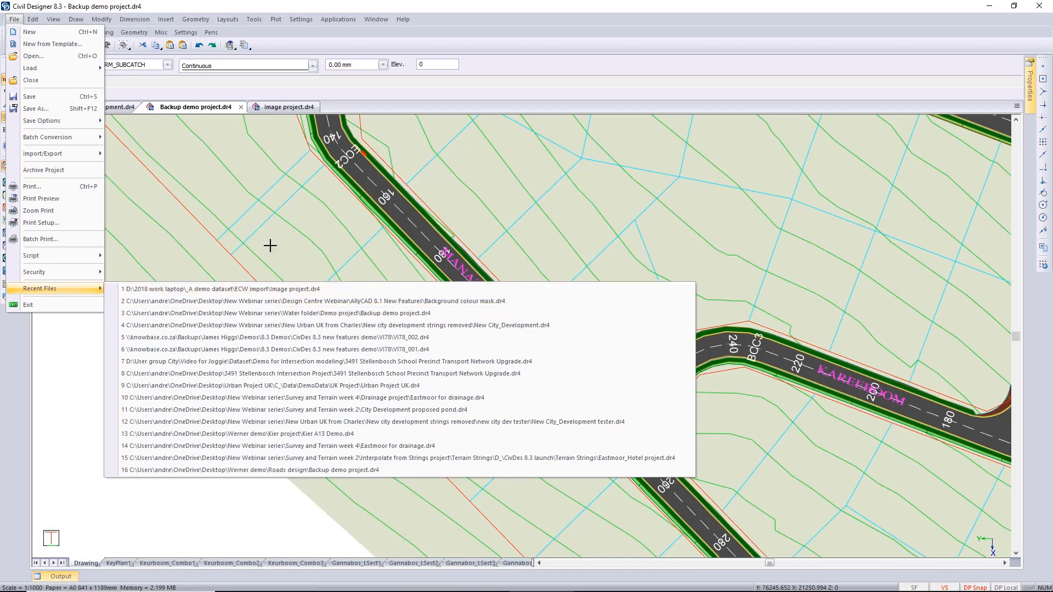
{"action": "key", "text": "Escape"}
{"action": "key", "text": "Escape"}
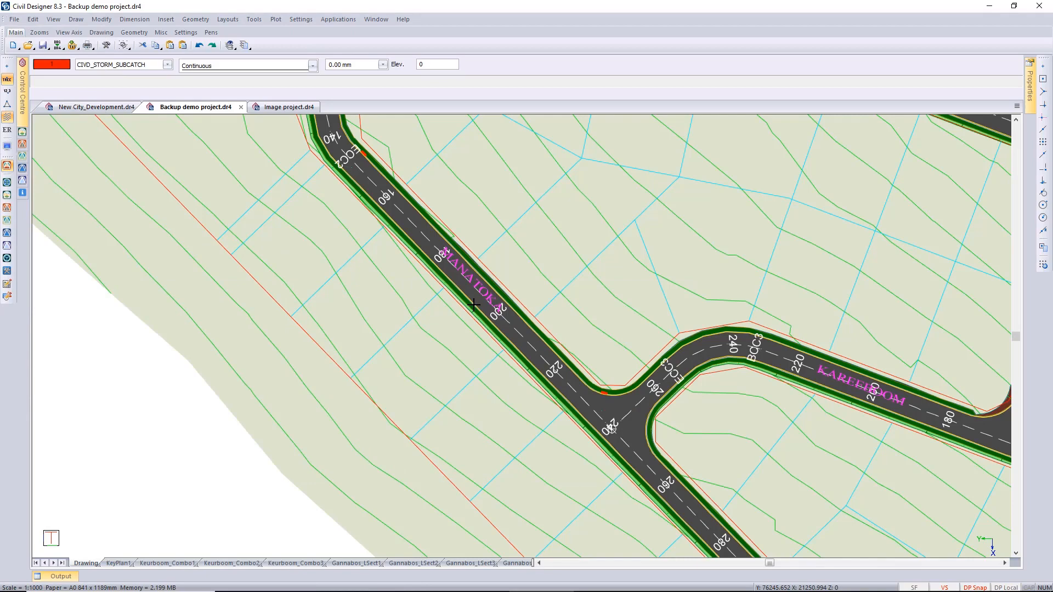
Enable reading image tiles from ECW and MrSID images directly in the Image Tiling system settings.
{"action": "left_click", "coordinate": [300, 19]}
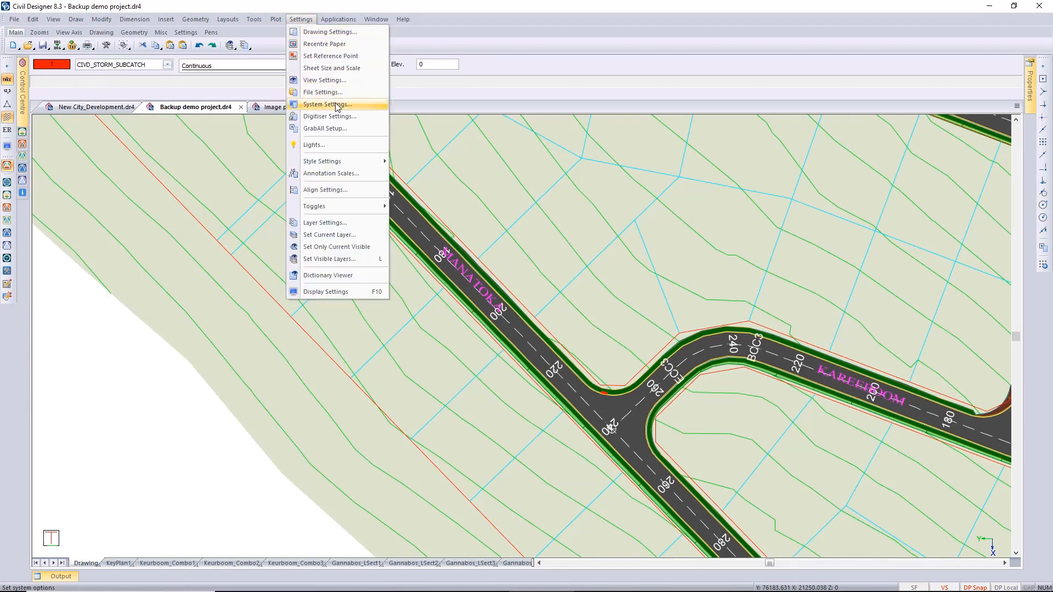
{"action": "left_click", "coordinate": [337, 104]}
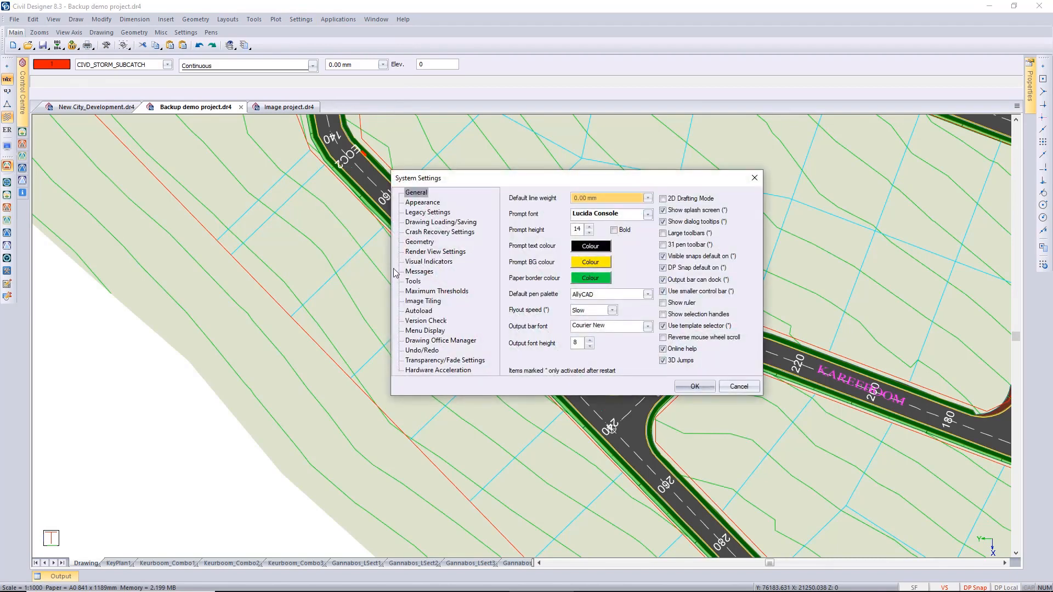
{"action": "left_click", "coordinate": [431, 302]}
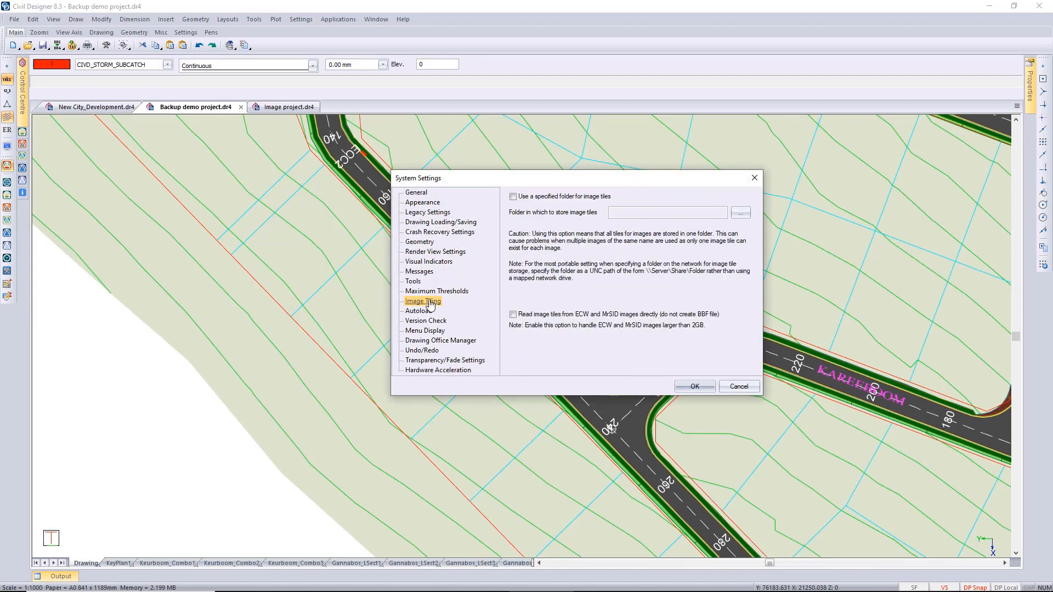
{"action": "left_click", "coordinate": [513, 315]}
{"action": "left_click", "coordinate": [695, 387]}
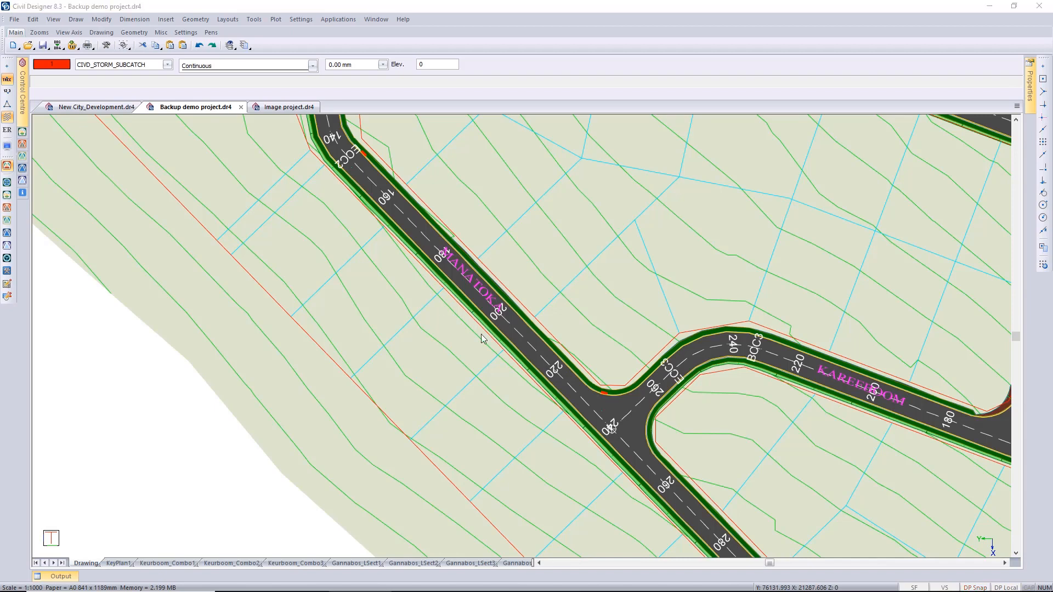
Insert the georeferenced image 2013_Dec_ECW.ecw from the COCT arial 2013 folder into Image project.dr4.
{"action": "left_click", "coordinate": [273, 108]}
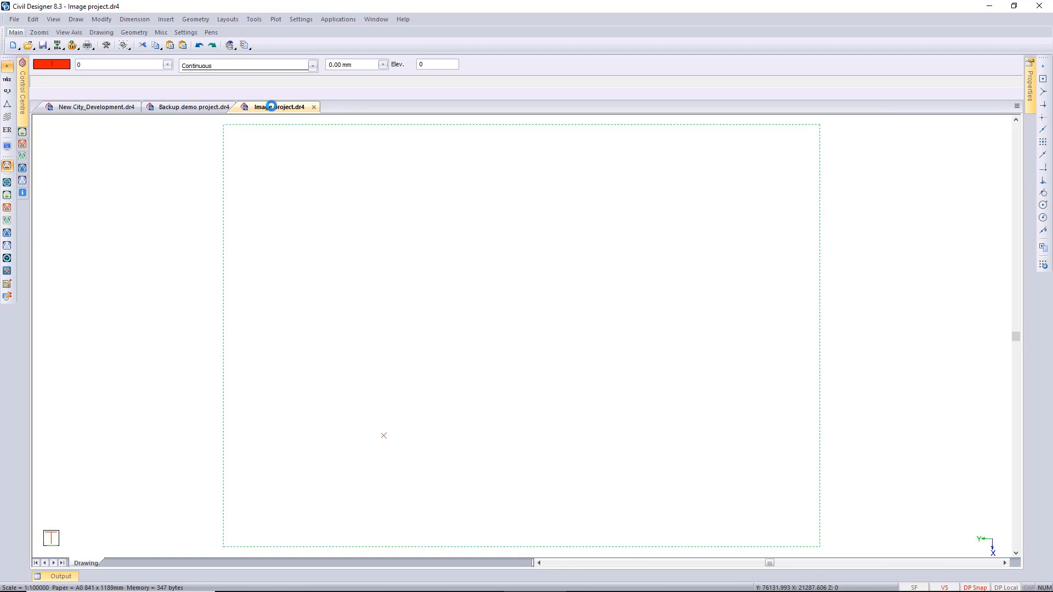
{"action": "left_click", "coordinate": [166, 20]}
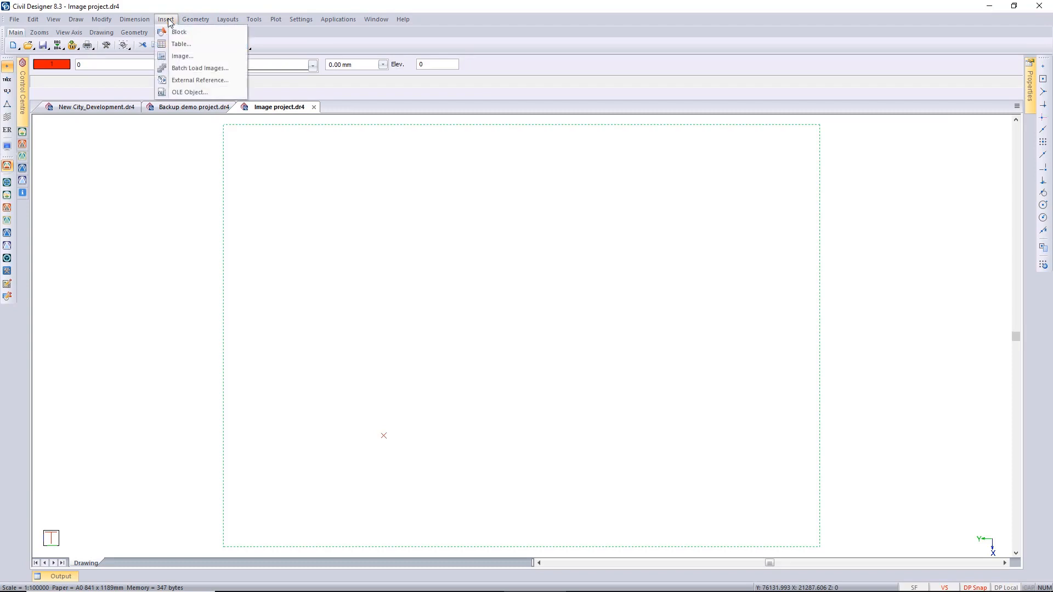
{"action": "left_click", "coordinate": [182, 56]}
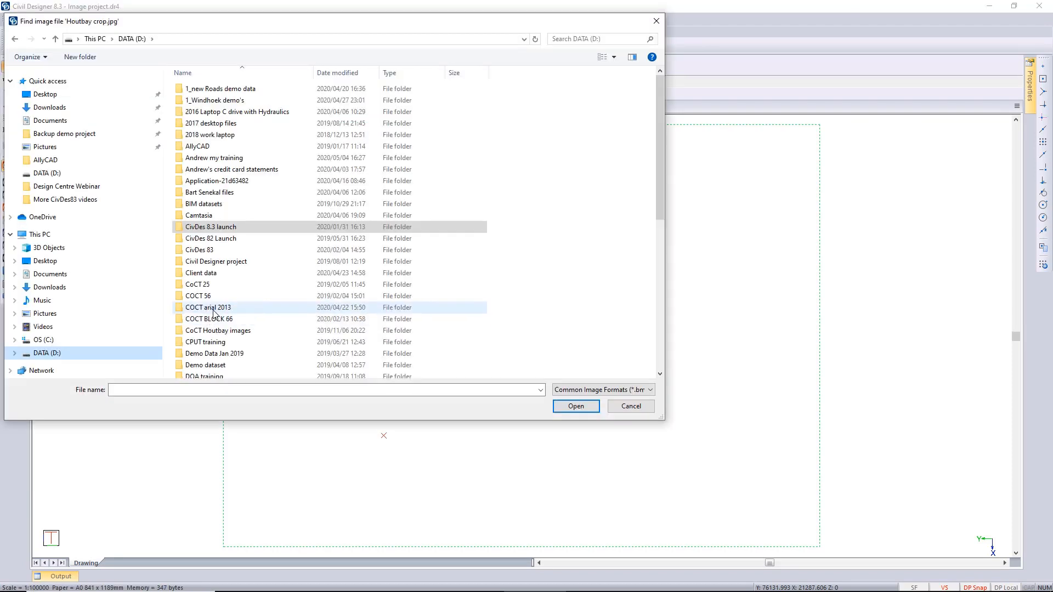
{"action": "double_click", "coordinate": [213, 309]}
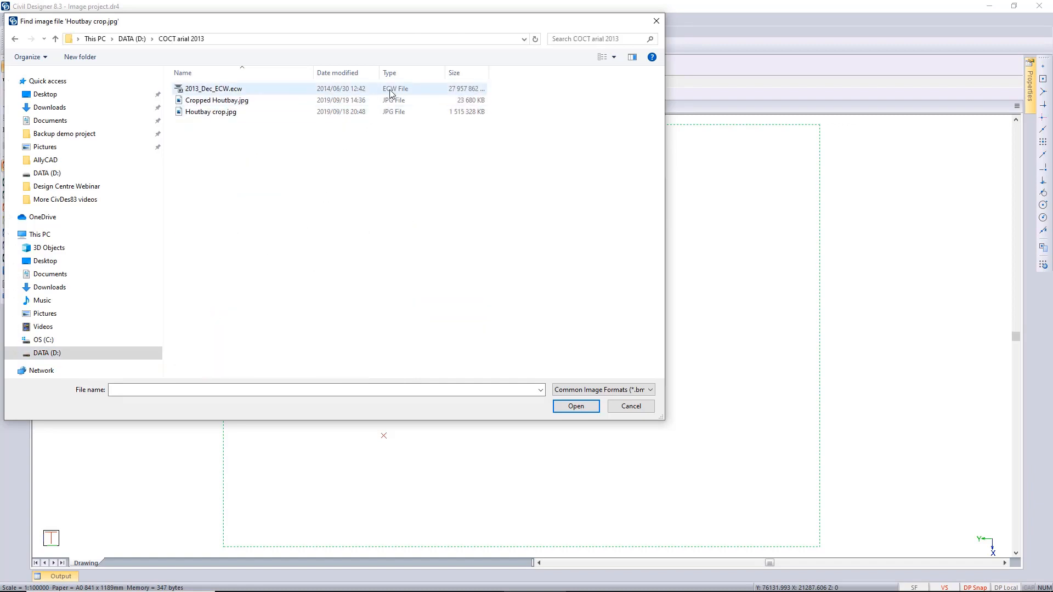
{"action": "left_click", "coordinate": [240, 91]}
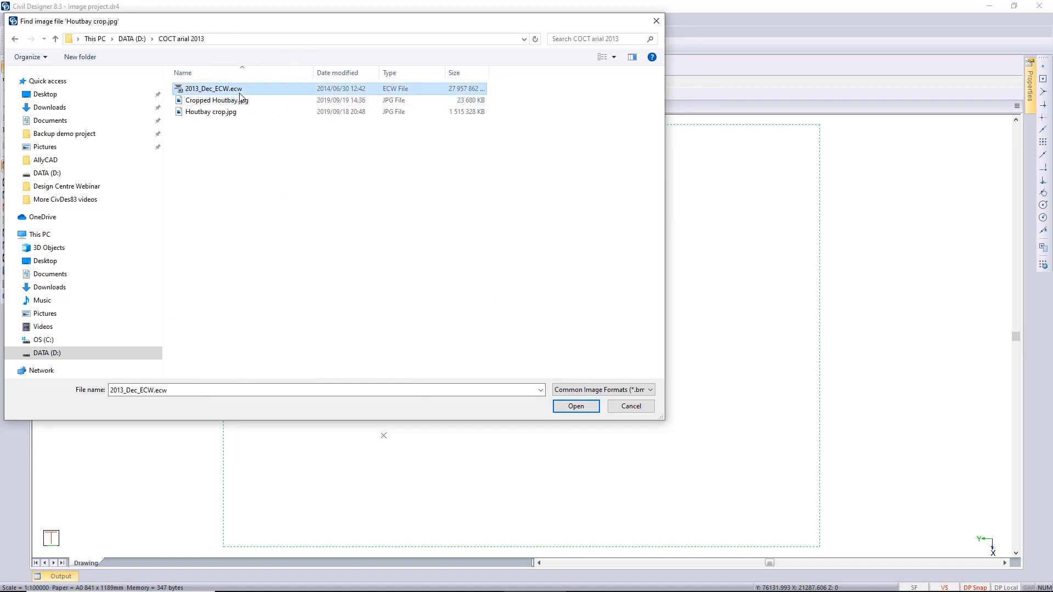
{"action": "left_click", "coordinate": [565, 404]}
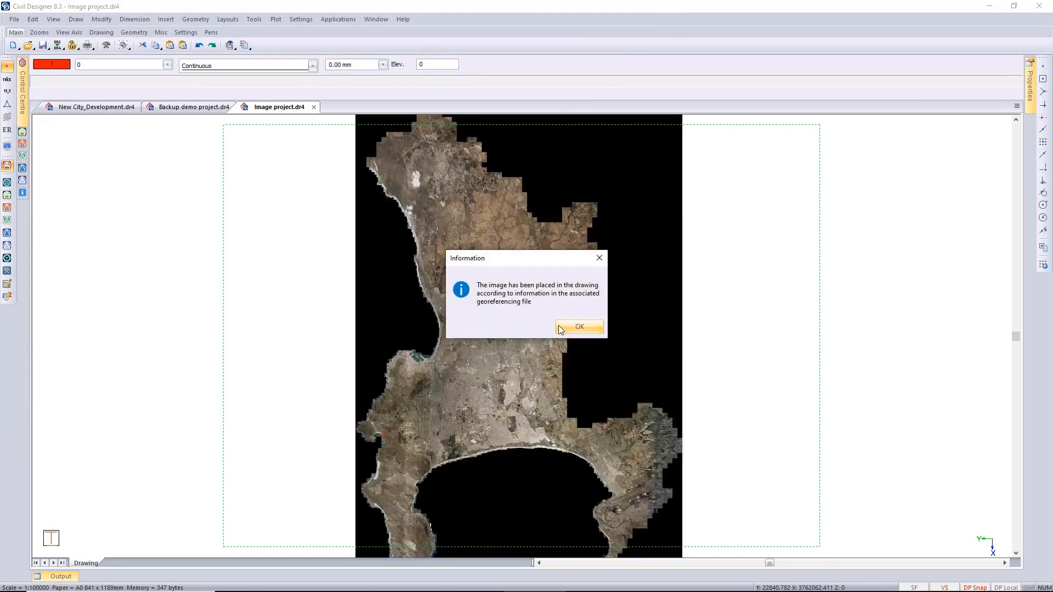
{"action": "left_click", "coordinate": [579, 327]}
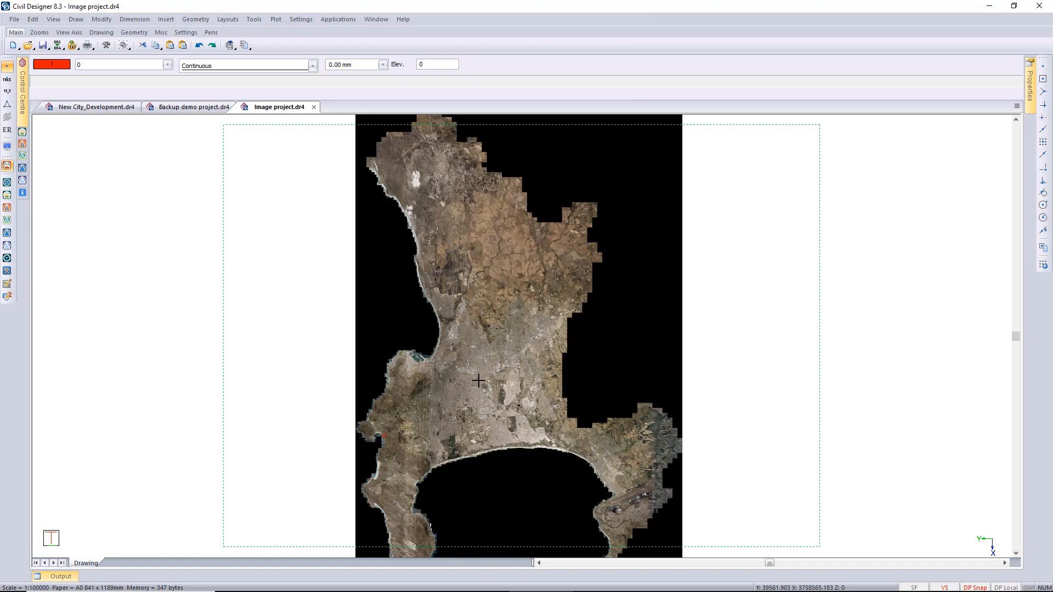
Examine the harbour and city centre in the inserted aerial image at close range, and return to the full image.
{"action": "scroll", "coordinate": [425, 362], "scroll_direction": "up", "scroll_amount": 5}
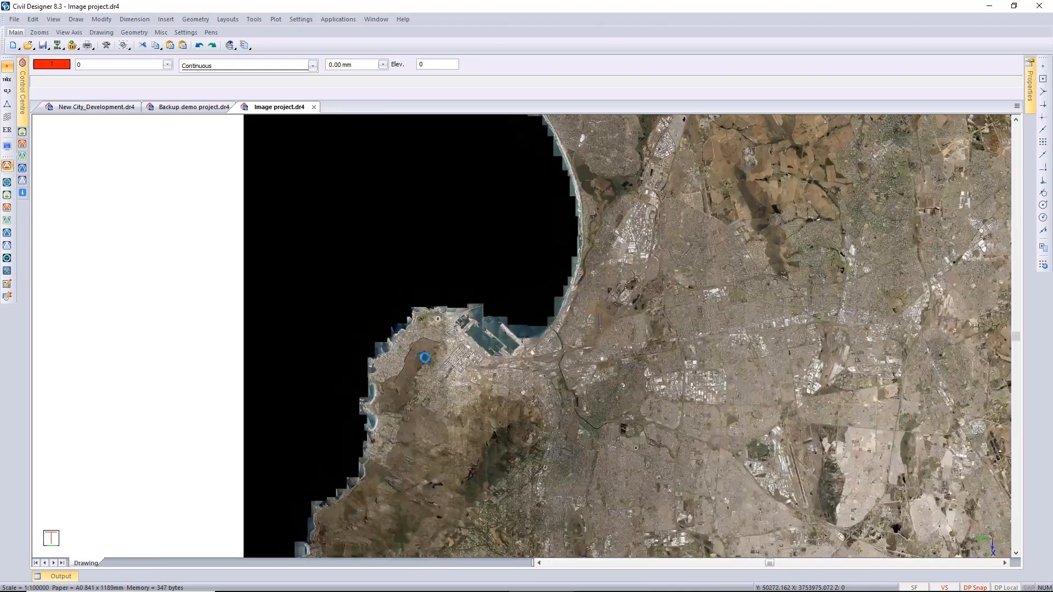
{"action": "scroll", "coordinate": [425, 366], "scroll_direction": "up", "scroll_amount": 2}
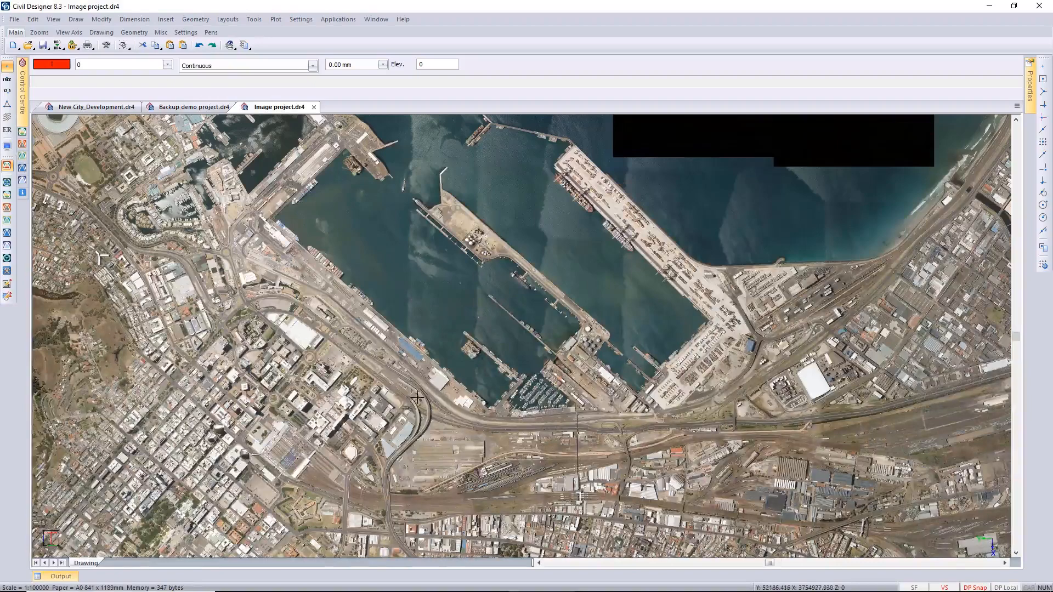
{"action": "scroll", "coordinate": [414, 390], "scroll_direction": "up", "scroll_amount": 2}
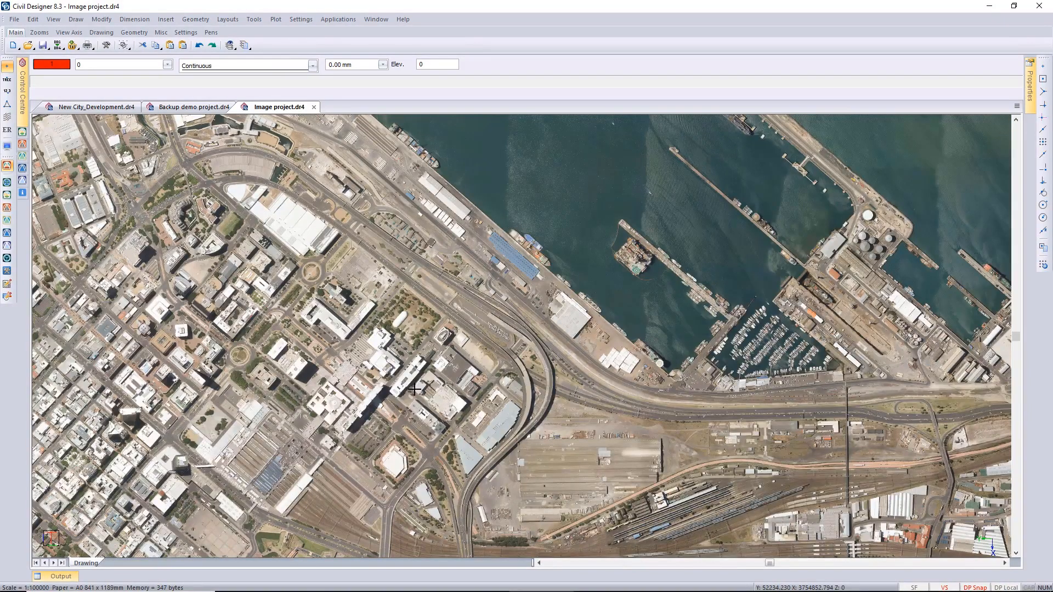
{"action": "scroll", "coordinate": [436, 344], "scroll_direction": "up", "scroll_amount": 2}
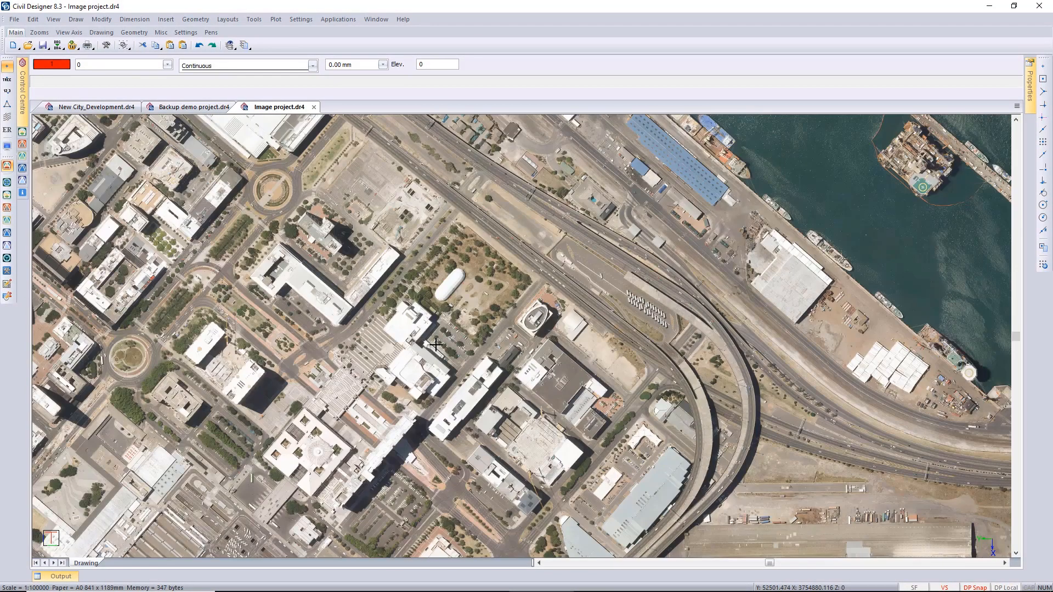
{"action": "scroll", "coordinate": [436, 344], "scroll_direction": "down", "scroll_amount": 10}
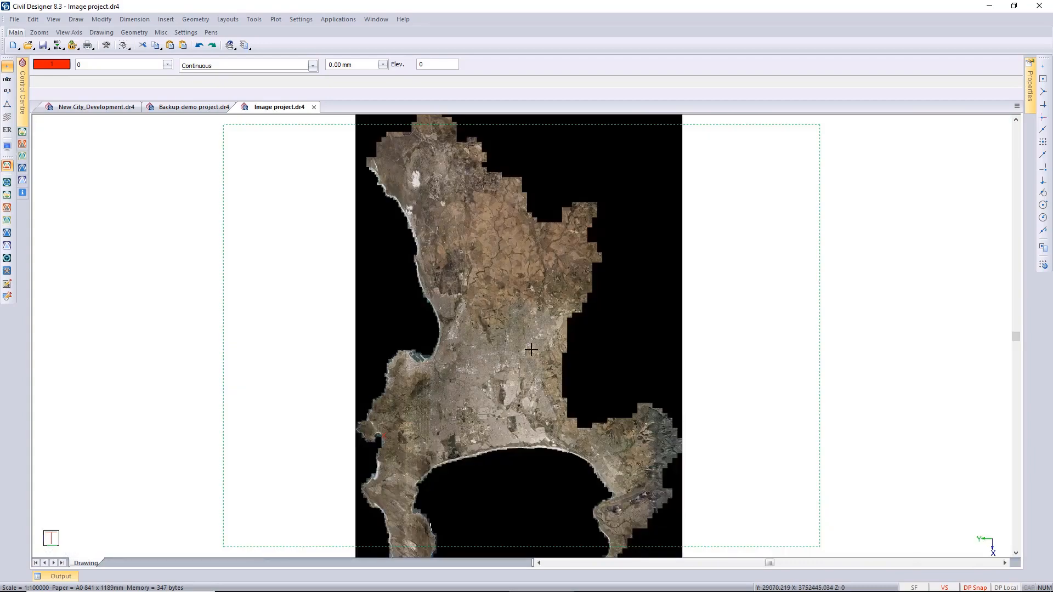
Enable a transparent background for the aerial image and pick the black area outside the coastline as its background colour.
{"action": "left_click", "coordinate": [540, 333]}
{"action": "left_click", "coordinate": [669, 317]}
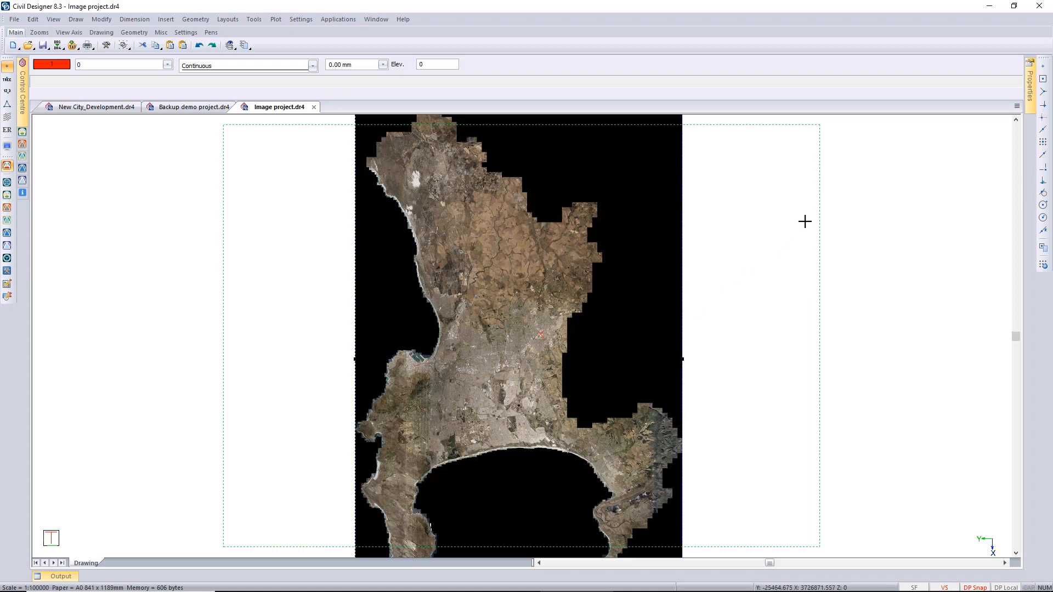
{"action": "mouse_move", "coordinate": [1030, 99]}
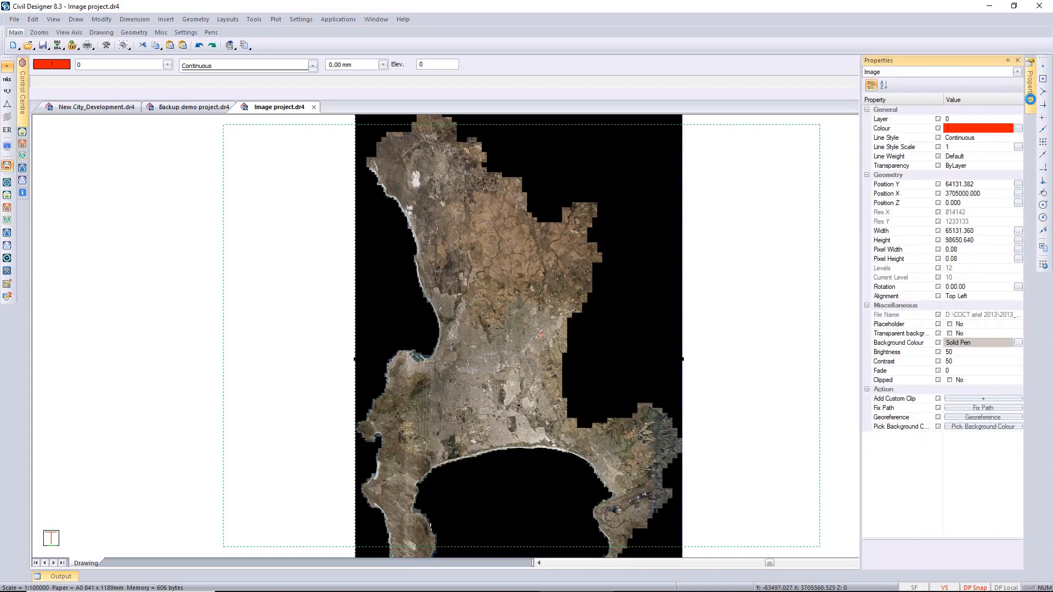
{"action": "left_click", "coordinate": [929, 339]}
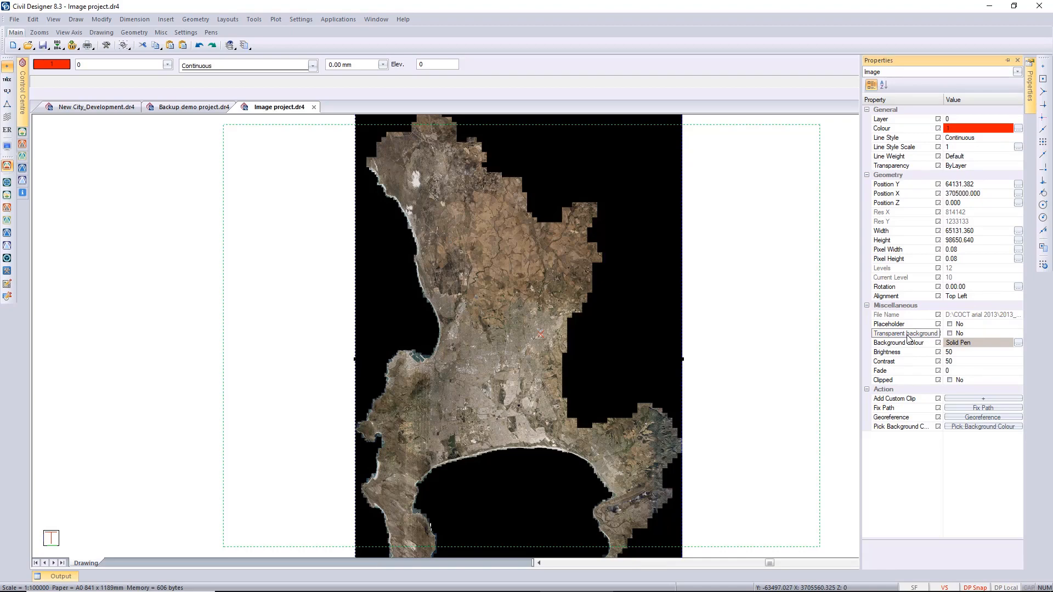
{"action": "left_click", "coordinate": [950, 334]}
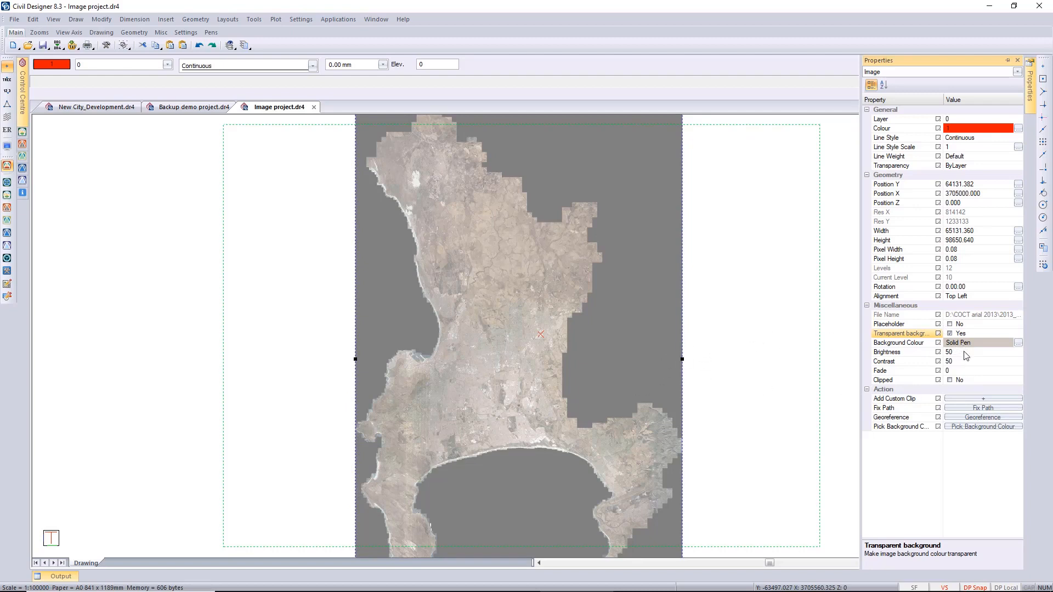
{"action": "left_click", "coordinate": [975, 426]}
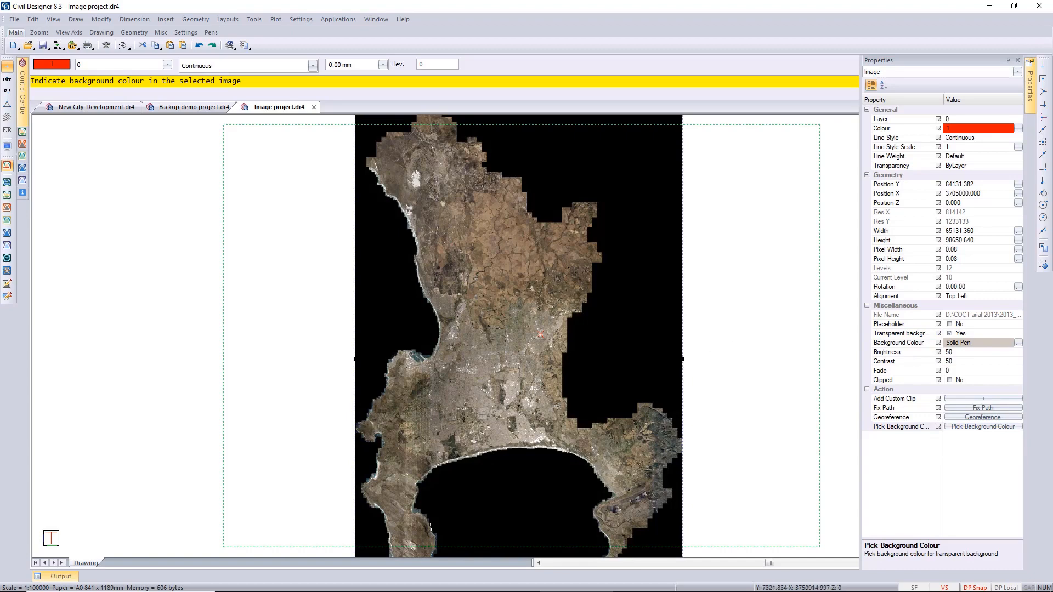
{"action": "left_click", "coordinate": [573, 397]}
{"action": "left_click", "coordinate": [639, 329]}
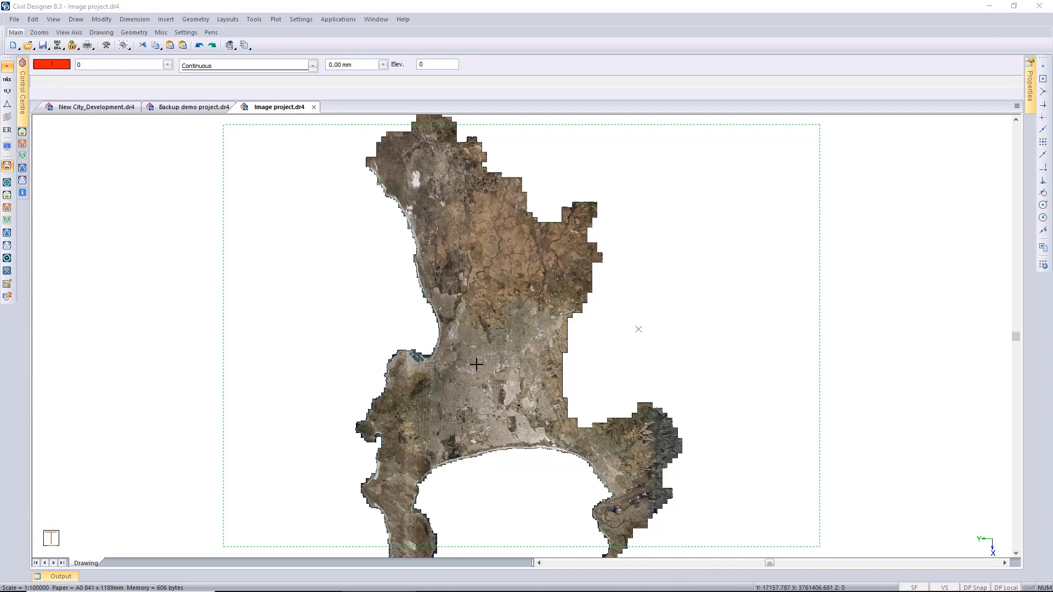
Show the named viewports Oil rig and Gordons Bay from the Named Viewports list, and close the list.
{"action": "left_click", "coordinate": [54, 21]}
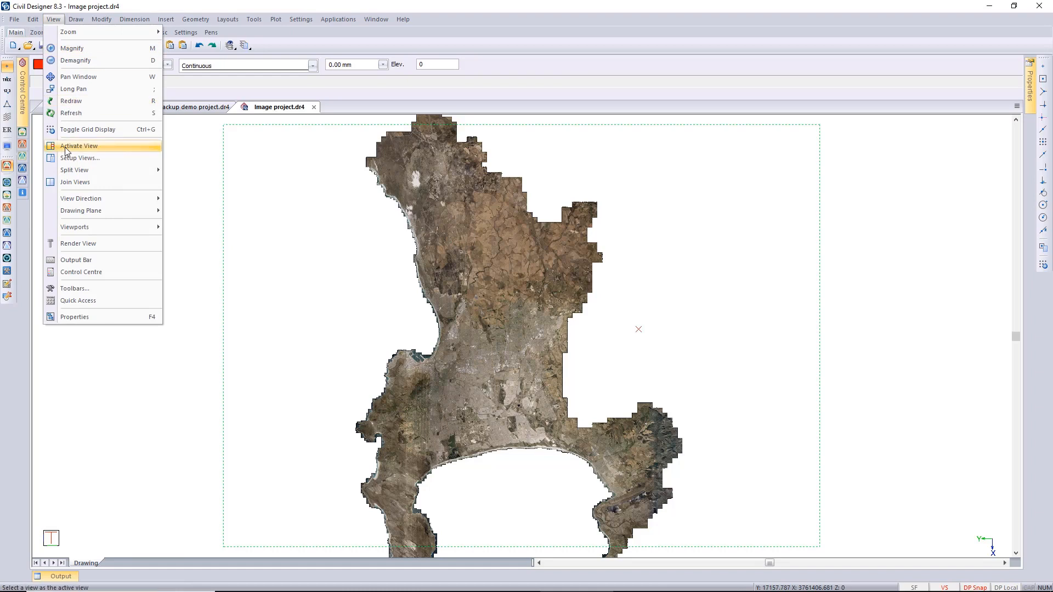
{"action": "mouse_move", "coordinate": [101, 226]}
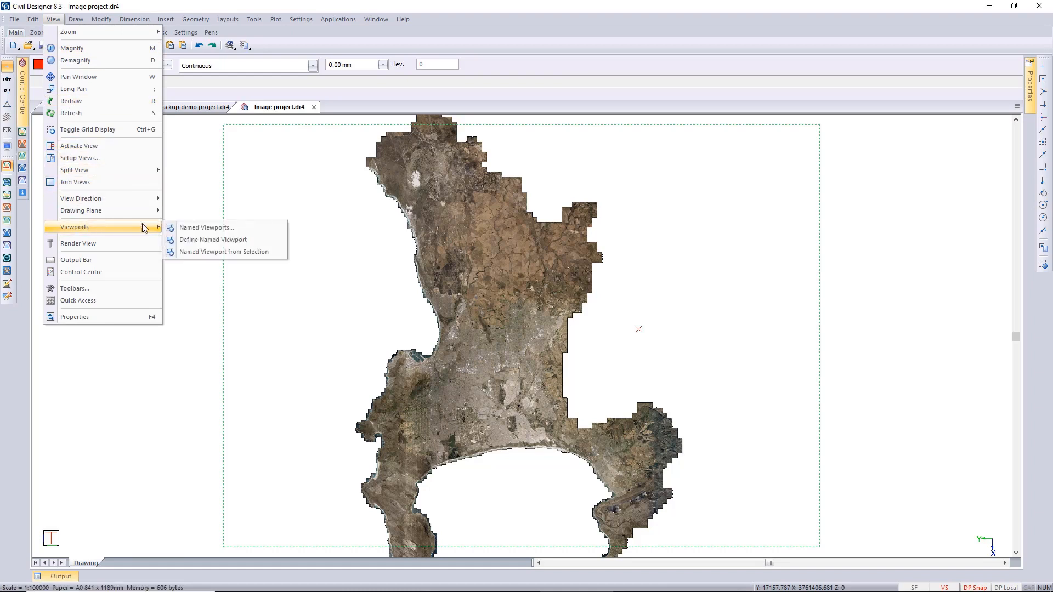
{"action": "left_click", "coordinate": [193, 229]}
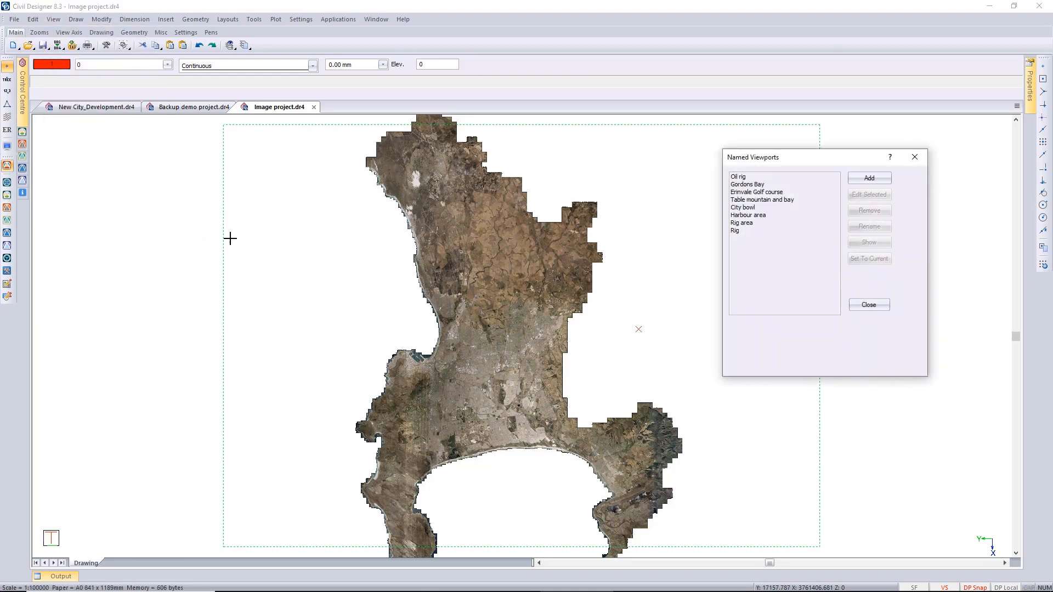
{"action": "left_click", "coordinate": [740, 177]}
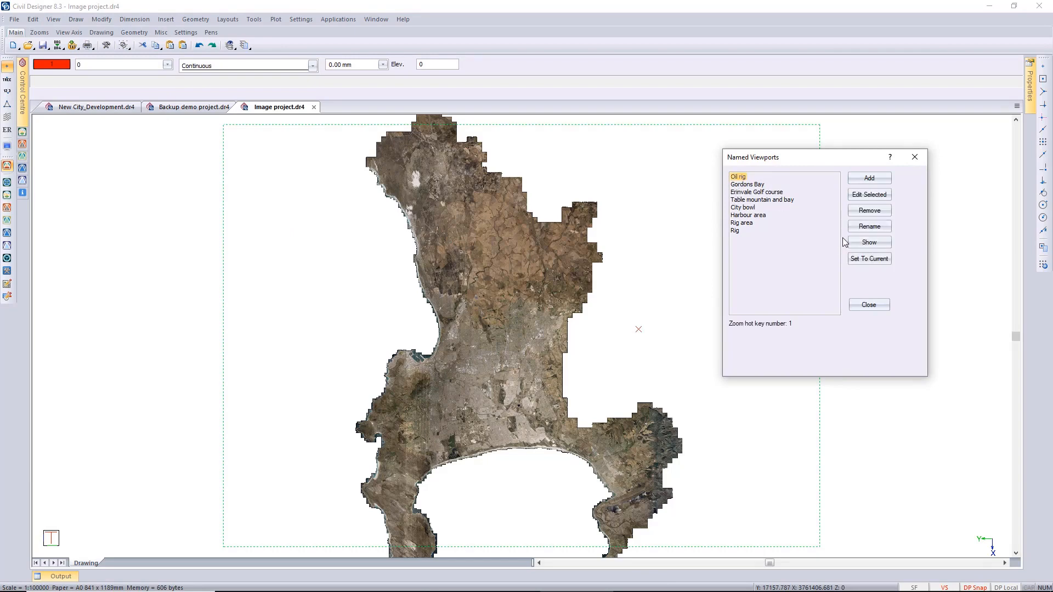
{"action": "left_click", "coordinate": [865, 243]}
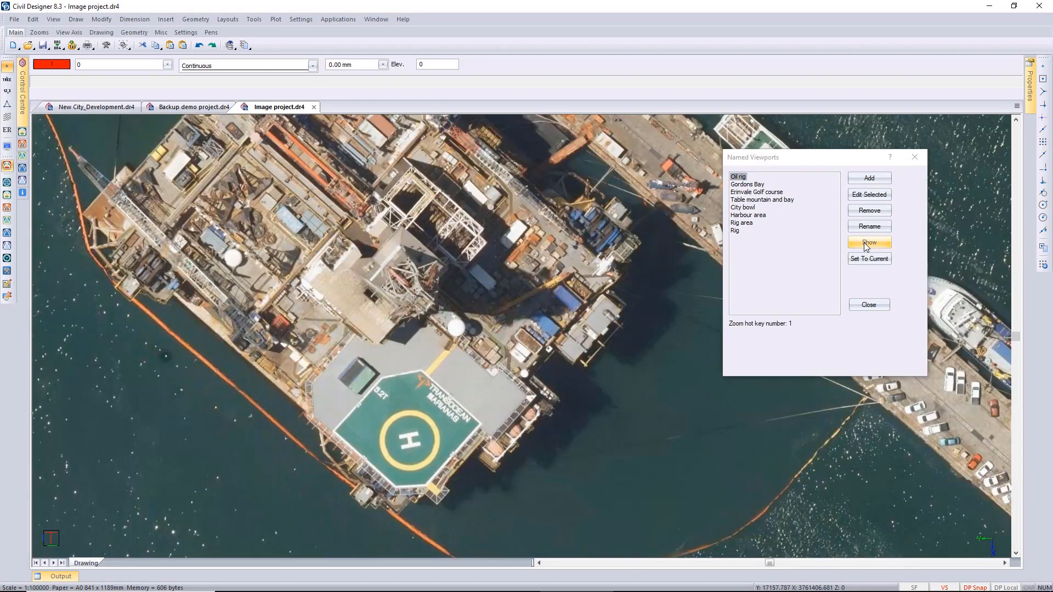
{"action": "left_click", "coordinate": [760, 186]}
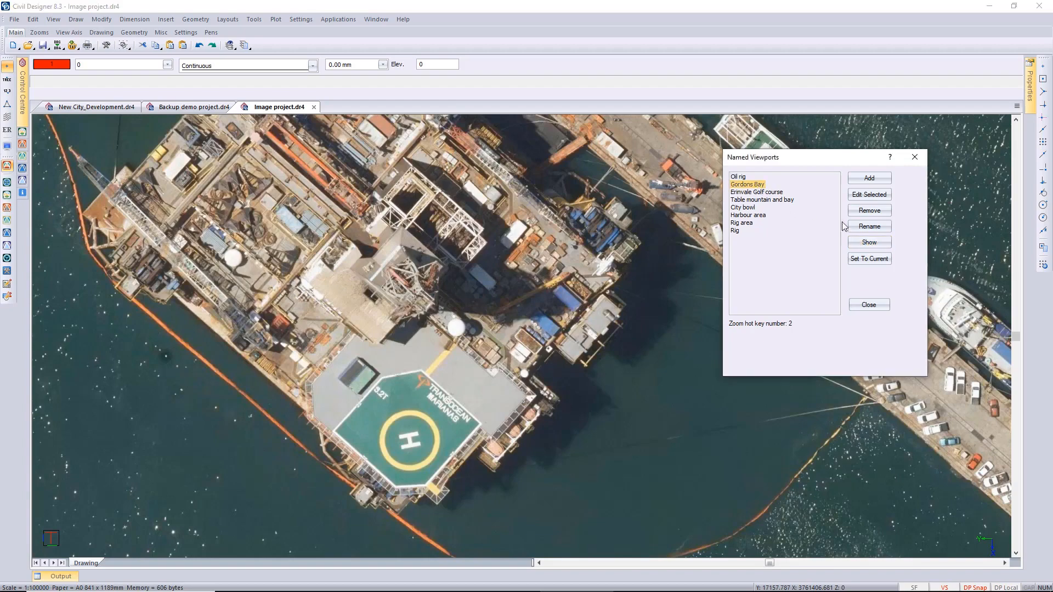
{"action": "left_click", "coordinate": [868, 244]}
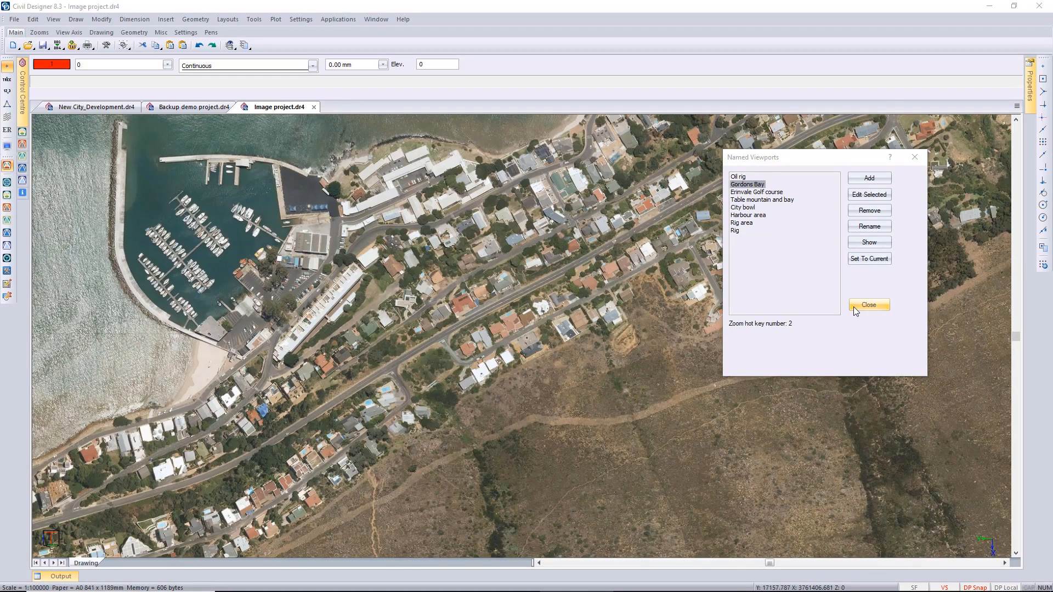
{"action": "left_click", "coordinate": [868, 305]}
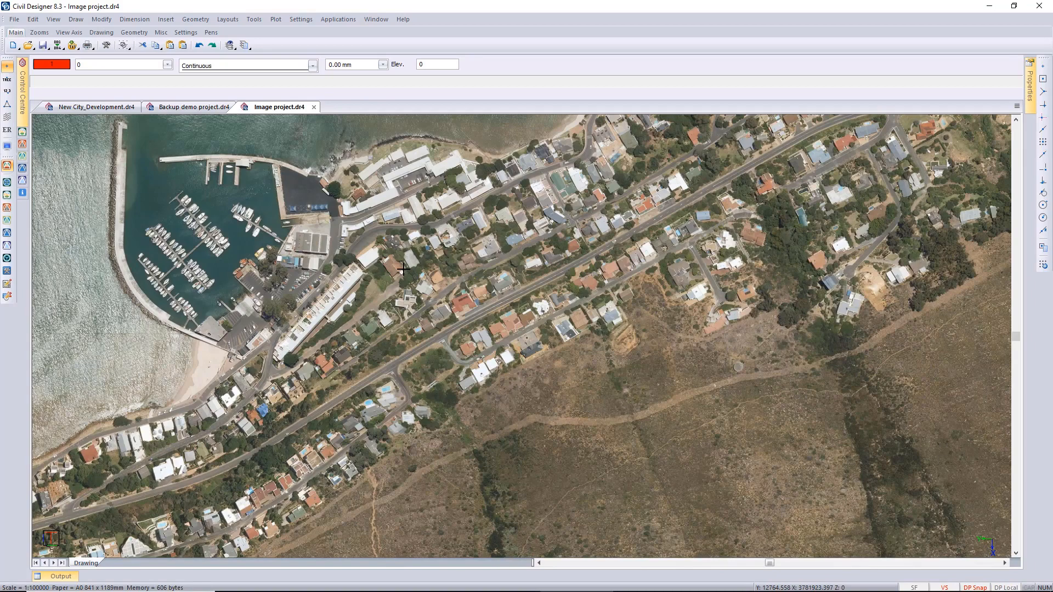
Zoom in turn to the first four named viewports, from Oil rig to Table mountain and bay, by their hot key numbers.
{"action": "key", "text": "1"}
{"action": "key", "text": "2"}
{"action": "key", "text": "3"}
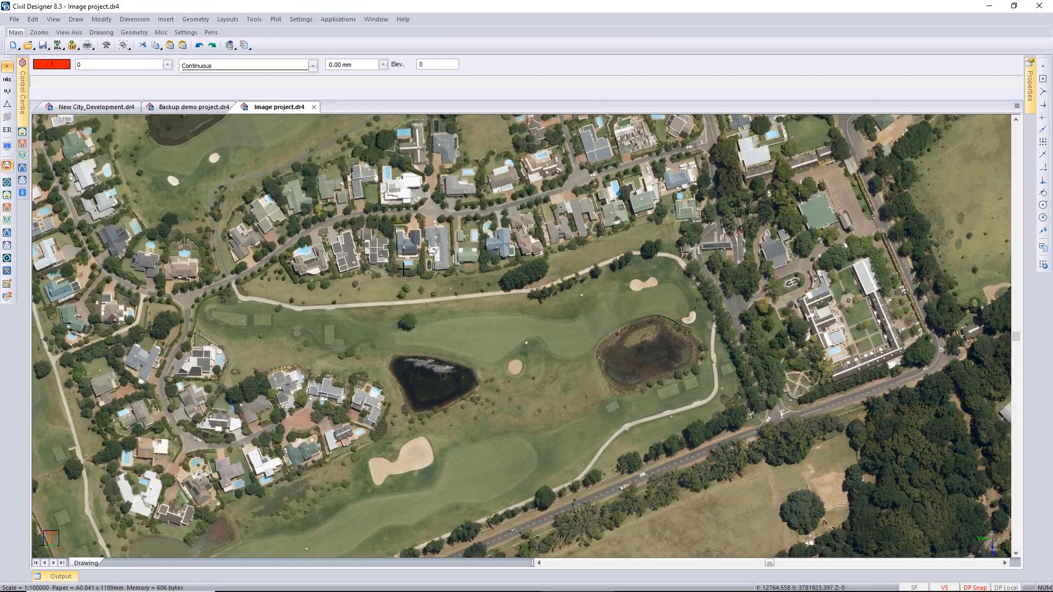
{"action": "key", "text": "4"}
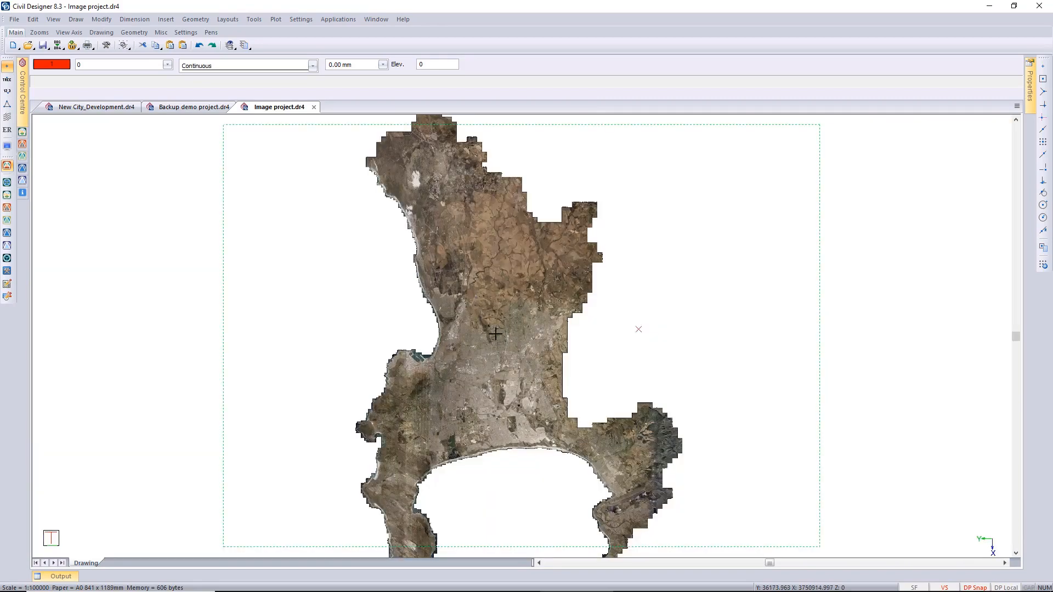
Define a named viewport called Houtbay with a rectangle around the bay and valley east of the western headland, and end the command.
{"action": "left_click", "coordinate": [53, 19]}
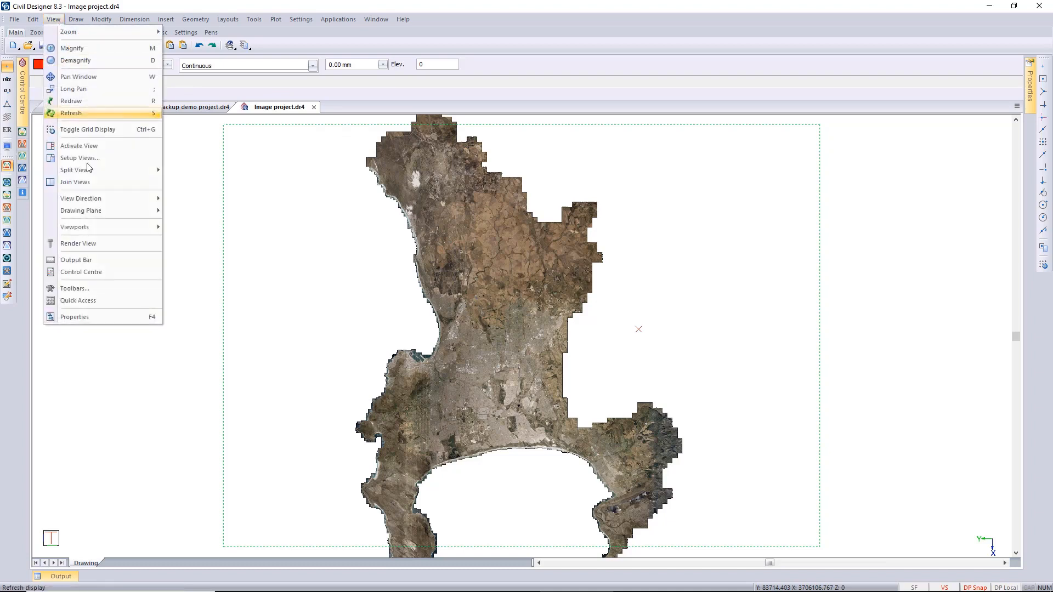
{"action": "mouse_move", "coordinate": [109, 227]}
{"action": "left_click", "coordinate": [204, 240]}
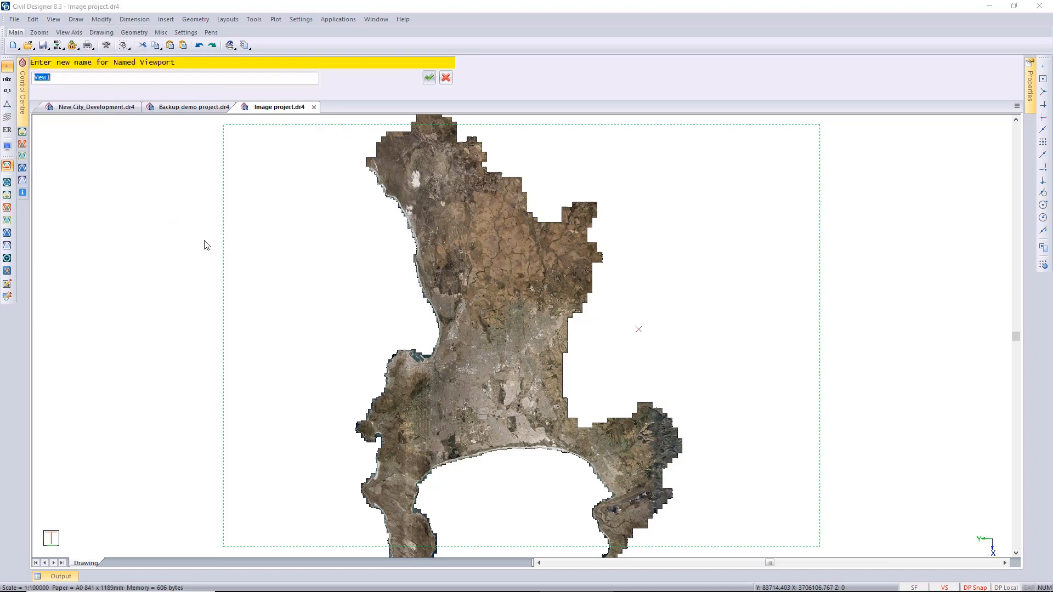
{"action": "type", "text": "Houtbay"}
{"action": "key", "text": "Return"}
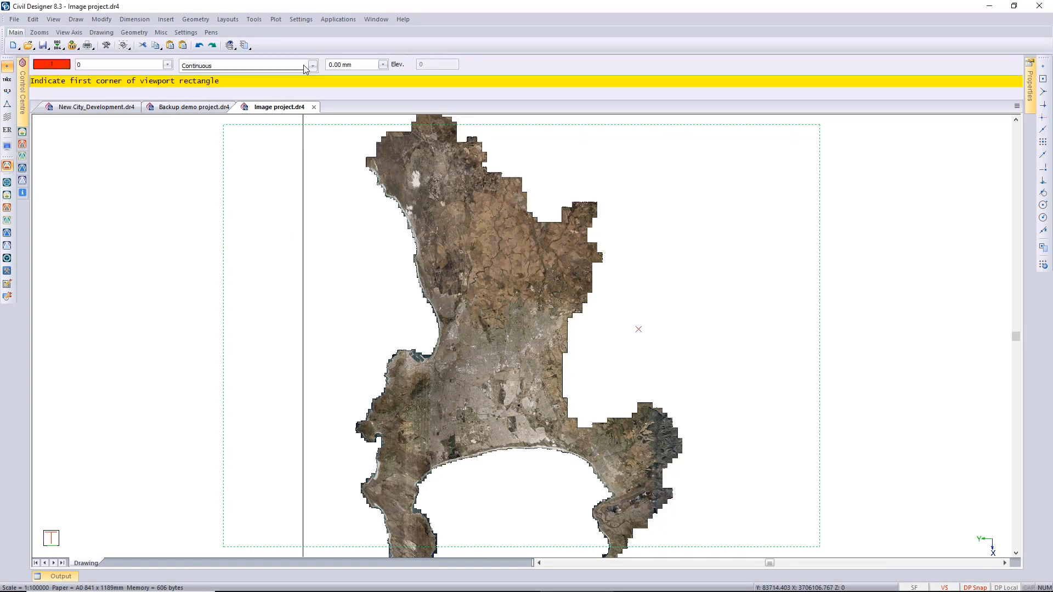
{"action": "scroll", "coordinate": [380, 456], "scroll_direction": "up", "scroll_amount": 1}
{"action": "scroll", "coordinate": [521, 336], "scroll_direction": "up", "scroll_amount": 1}
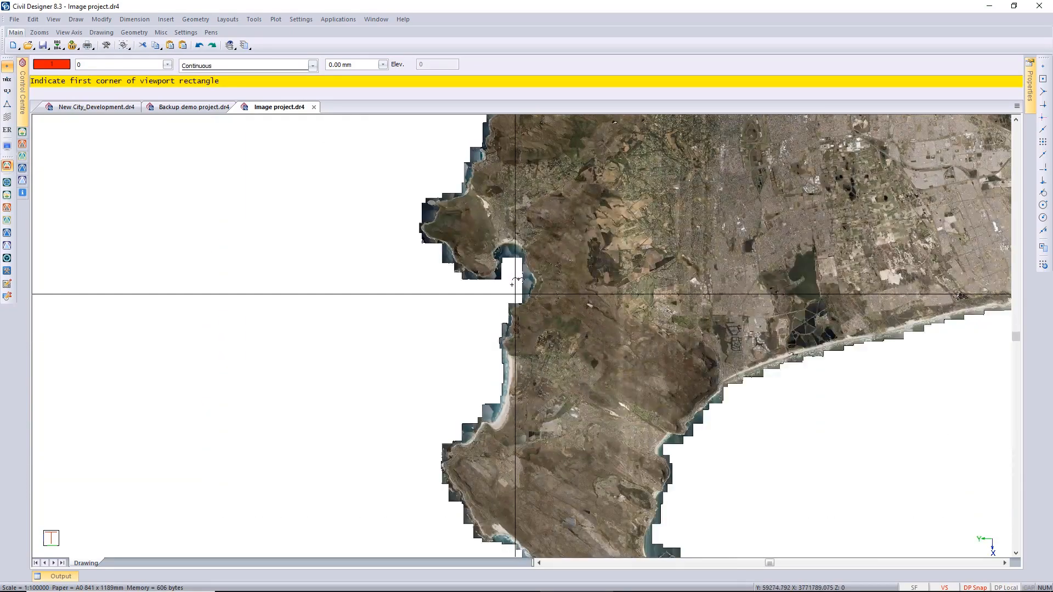
{"action": "scroll", "coordinate": [514, 280], "scroll_direction": "up", "scroll_amount": 1}
{"action": "scroll", "coordinate": [509, 241], "scroll_direction": "down", "scroll_amount": 1}
{"action": "scroll", "coordinate": [514, 303], "scroll_direction": "up", "scroll_amount": 1}
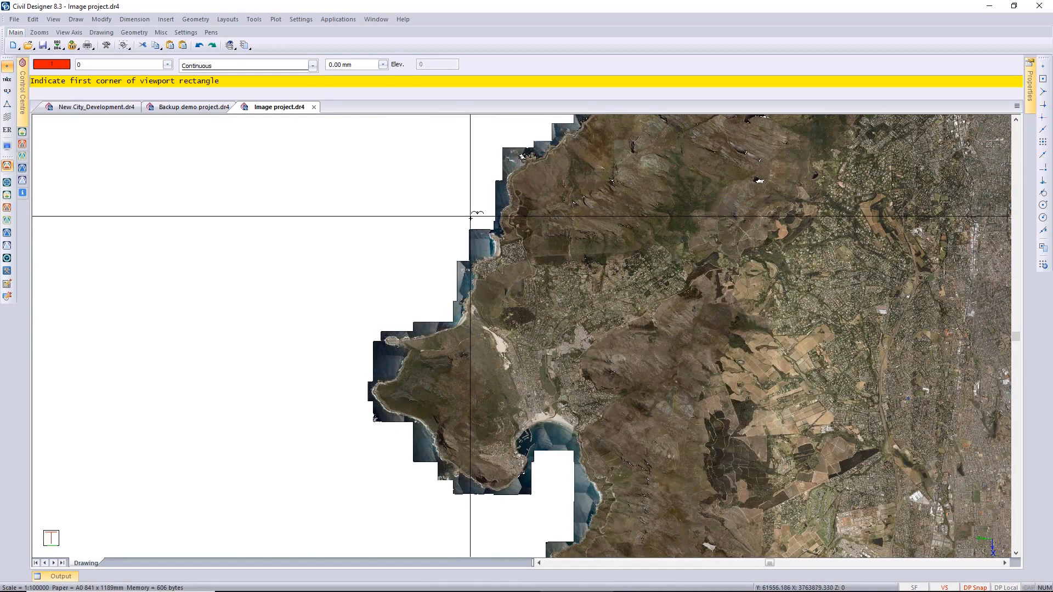
{"action": "left_click", "coordinate": [466, 225]}
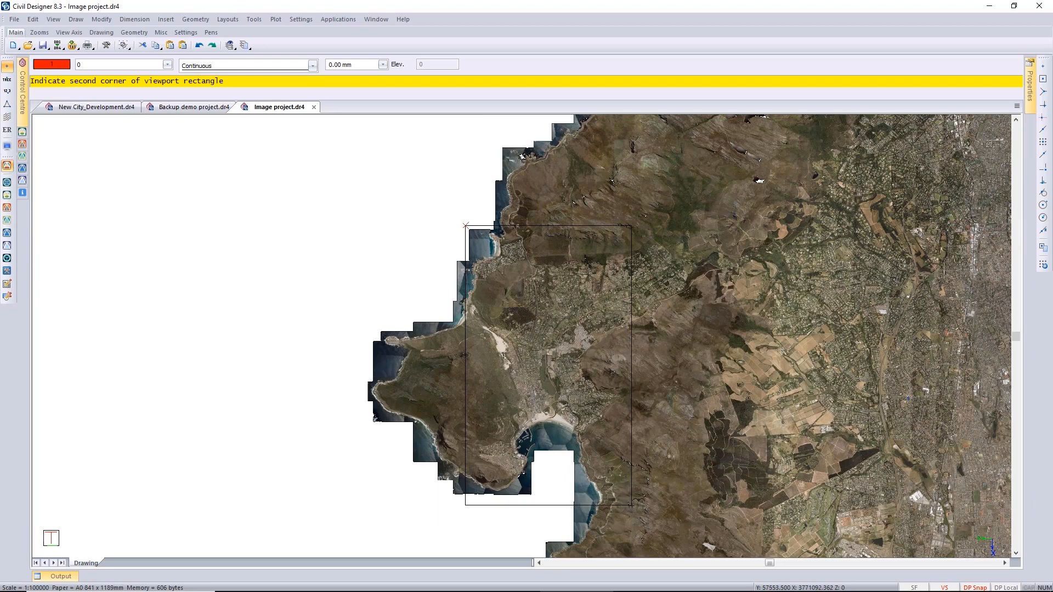
{"action": "left_click", "coordinate": [630, 504]}
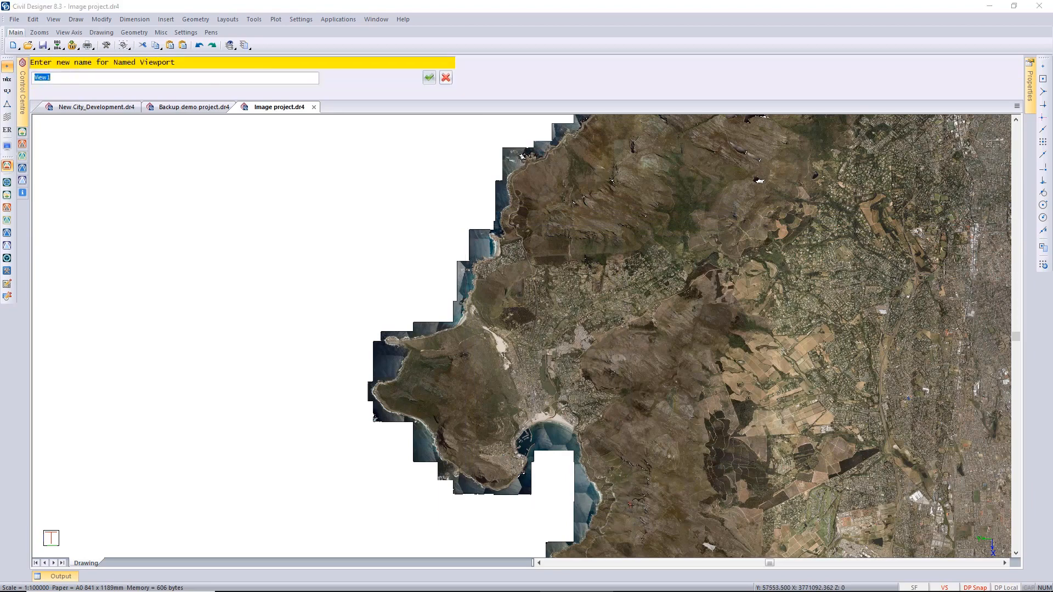
{"action": "key", "text": "Return"}
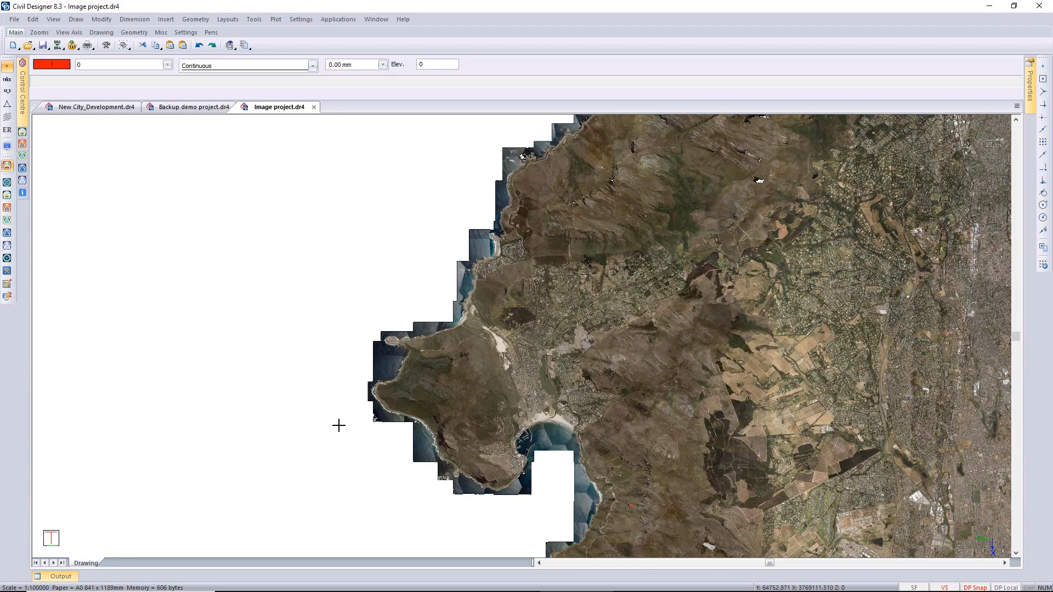
Zoom to the named viewport Houtbay.
{"action": "right_click", "coordinate": [335, 425]}
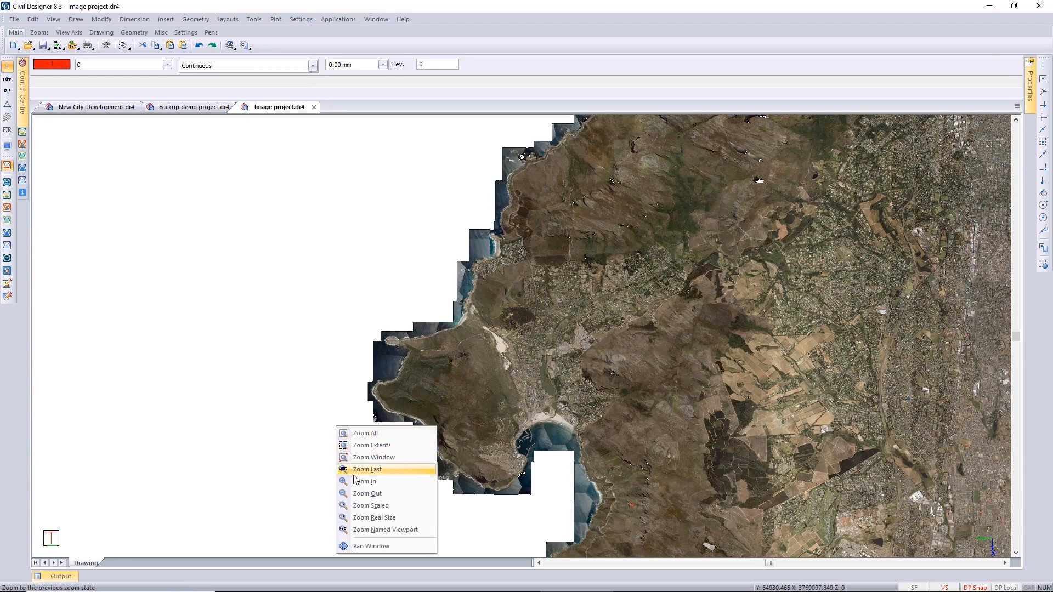
{"action": "left_click", "coordinate": [381, 530]}
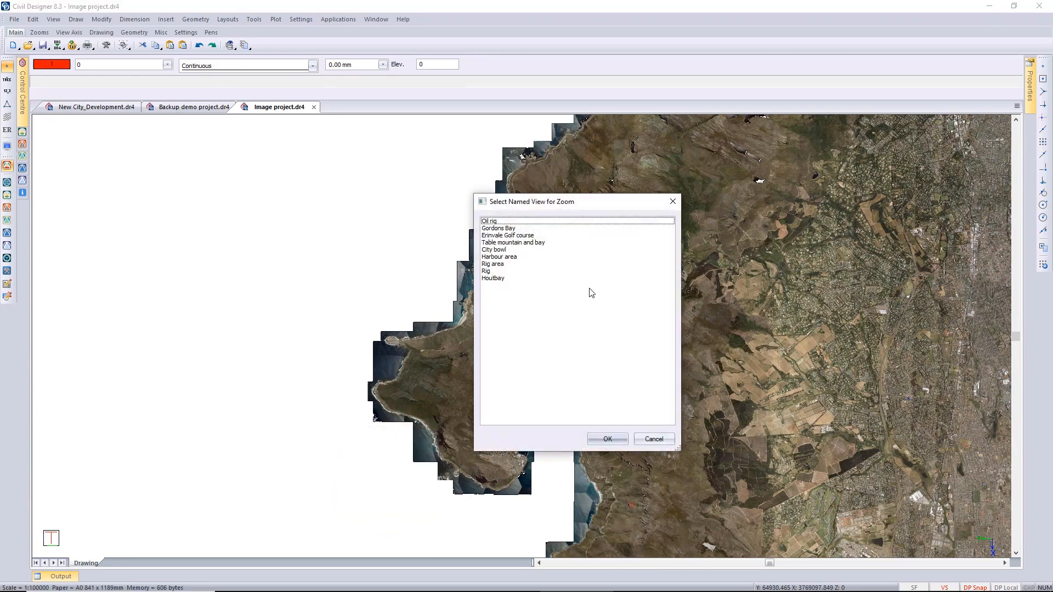
{"action": "double_click", "coordinate": [494, 279]}
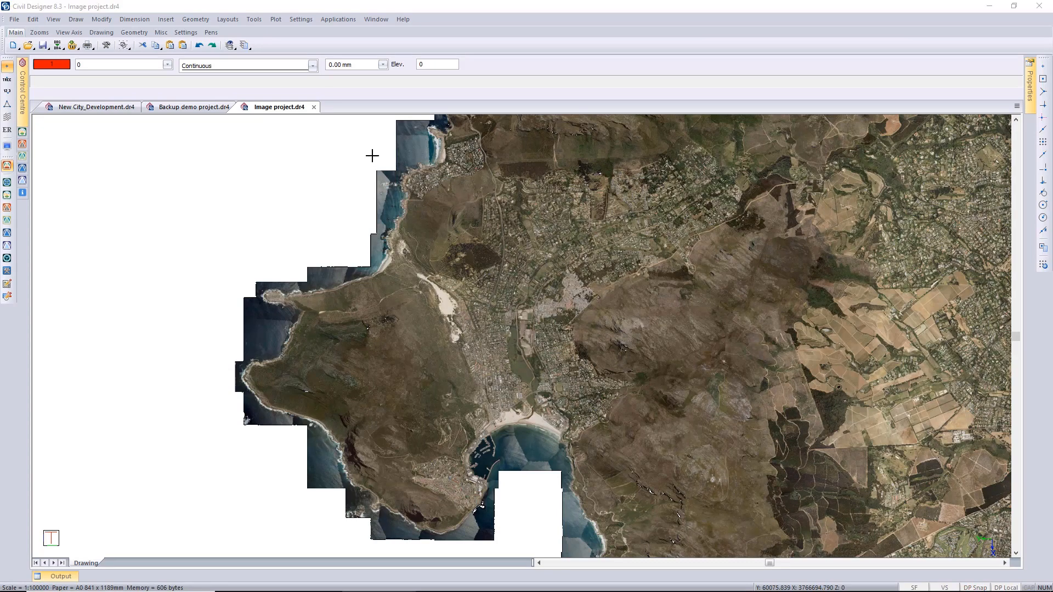
Insert the georeferenced image Houtbay crop.jpg and delete the large aerial image surrounding it.
{"action": "left_click", "coordinate": [165, 20]}
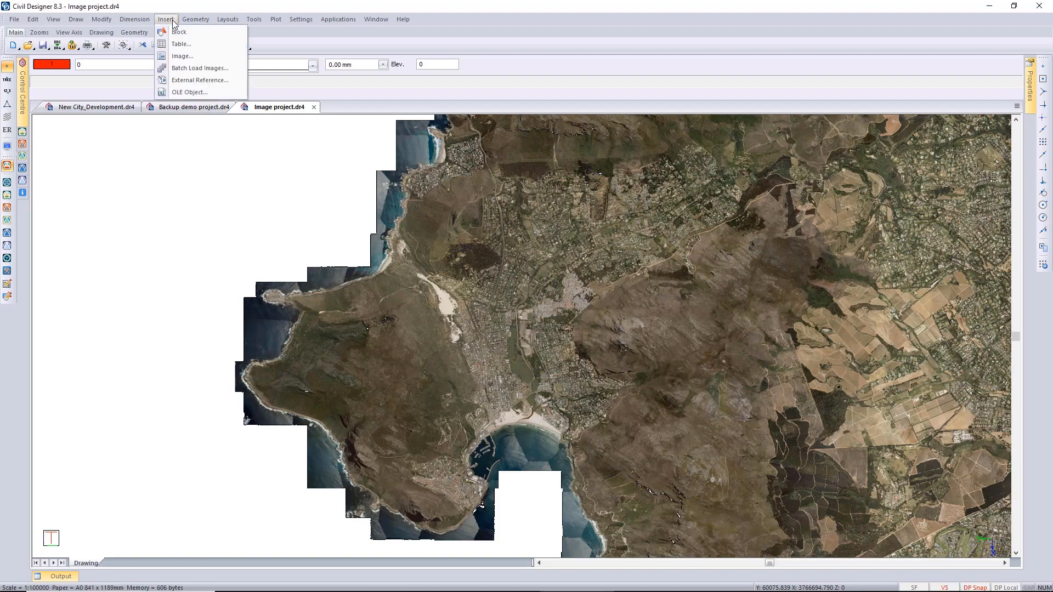
{"action": "left_click", "coordinate": [178, 61]}
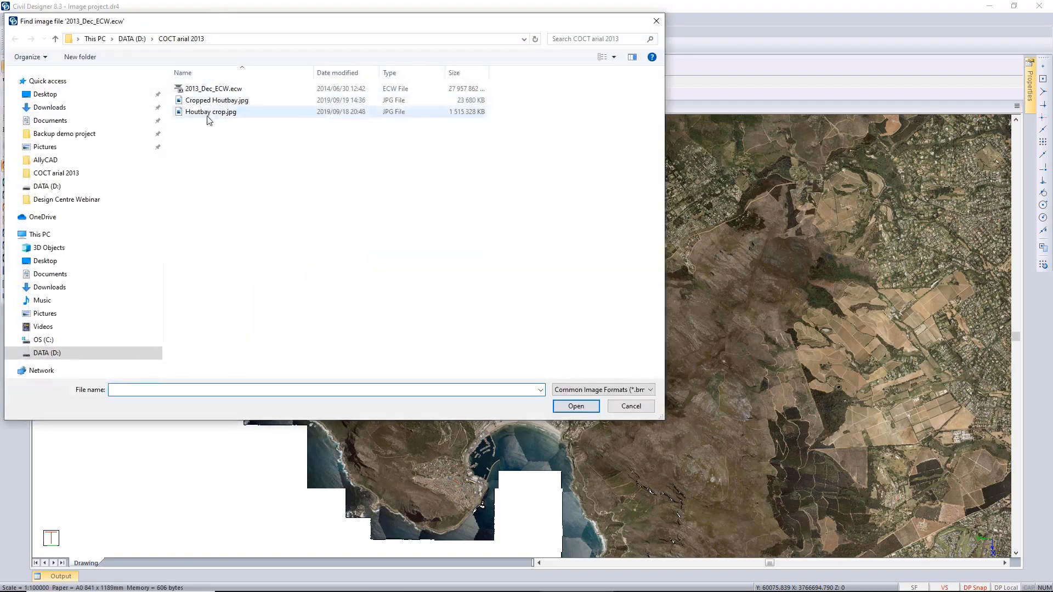
{"action": "left_click", "coordinate": [220, 114]}
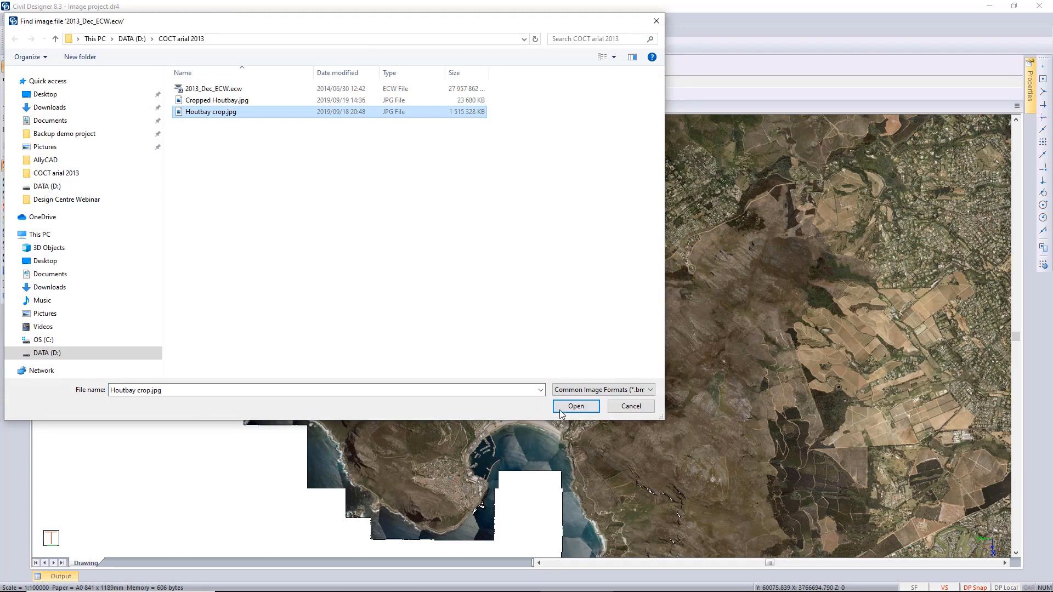
{"action": "left_click", "coordinate": [574, 406]}
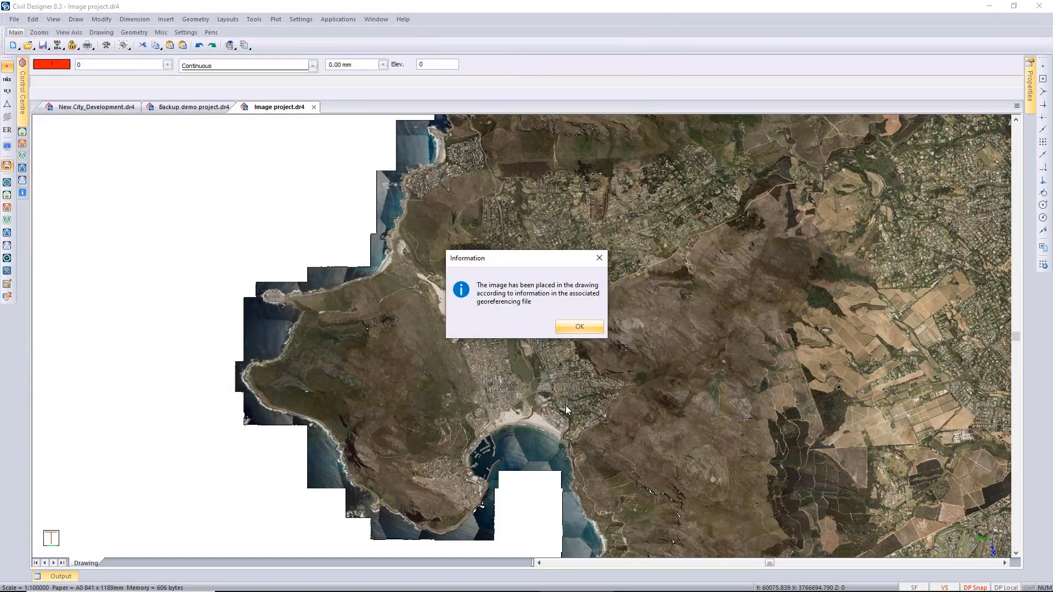
{"action": "left_click", "coordinate": [584, 329]}
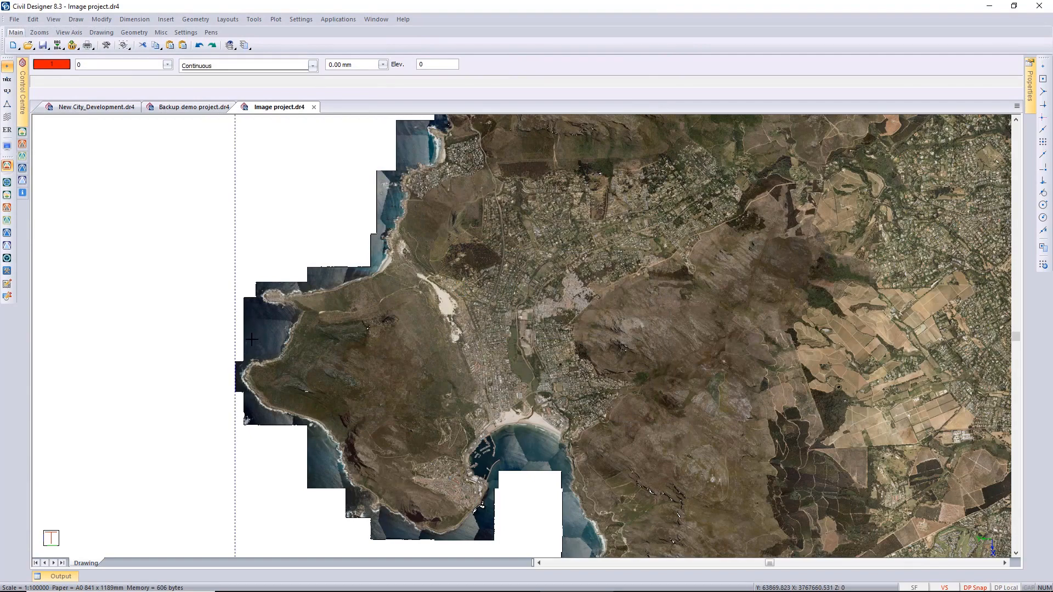
{"action": "key", "text": "Delete"}
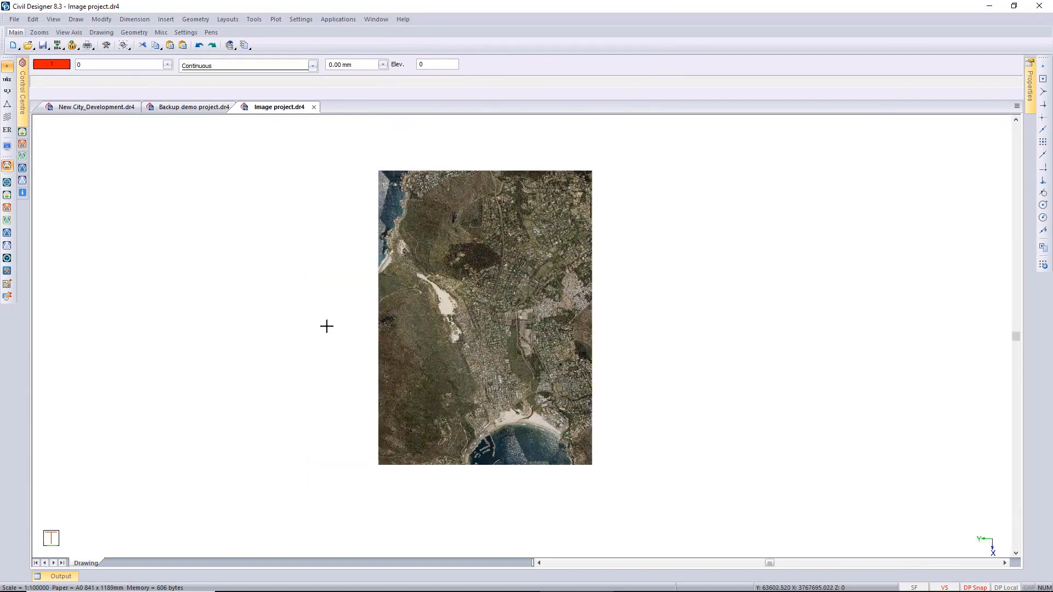
{"action": "scroll", "coordinate": [412, 293], "scroll_direction": "up", "scroll_amount": 1}
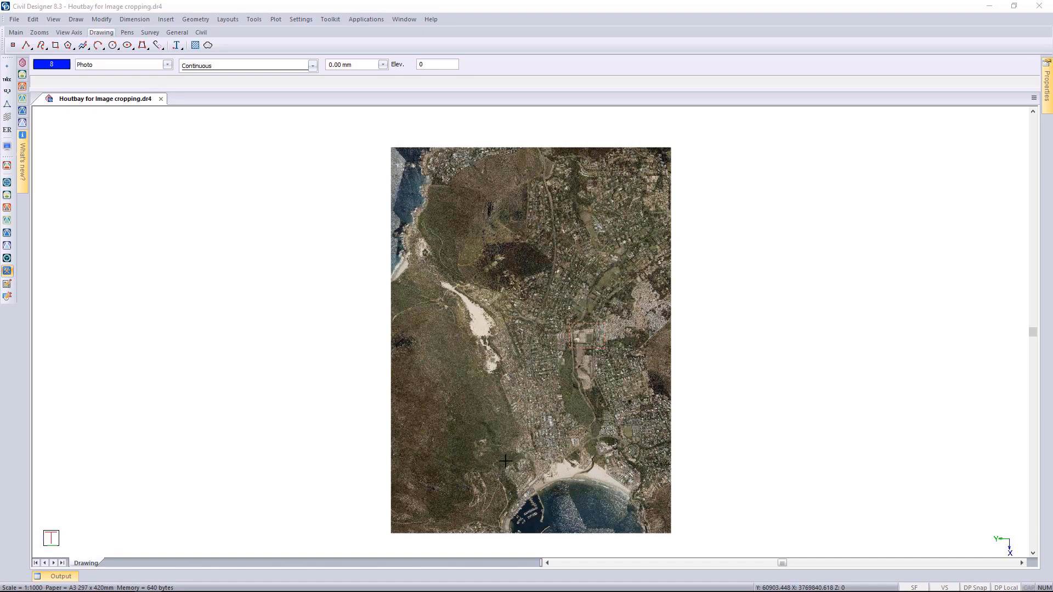
Draw a rectangle over the harbour from the quayside parking area to the marina jetties, and end the command.
{"action": "middle_click_drag", "start_coordinate": [511, 446], "coordinate": [510, 449]}
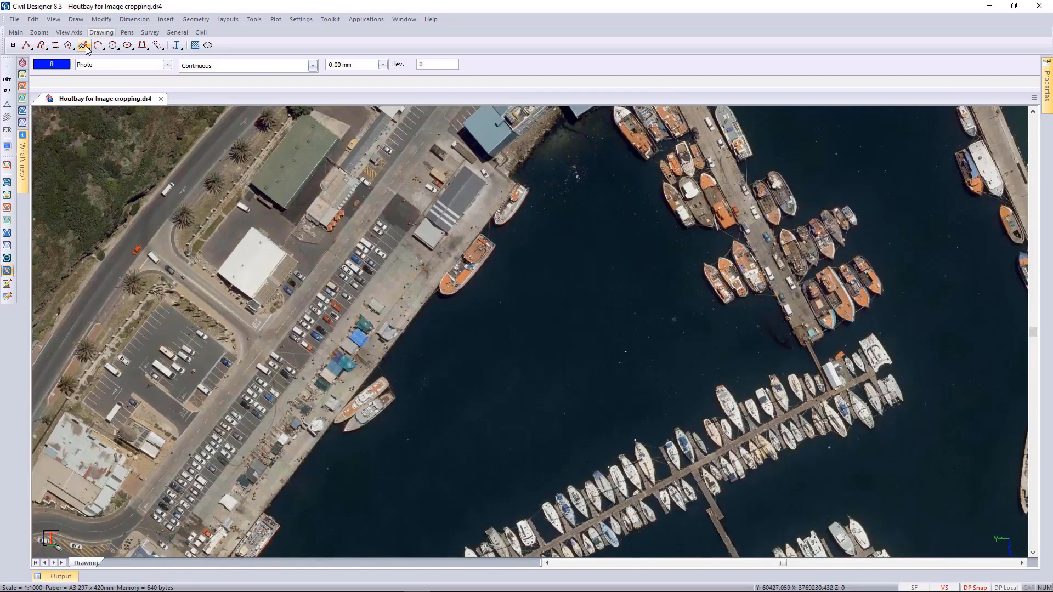
{"action": "left_click", "coordinate": [56, 46]}
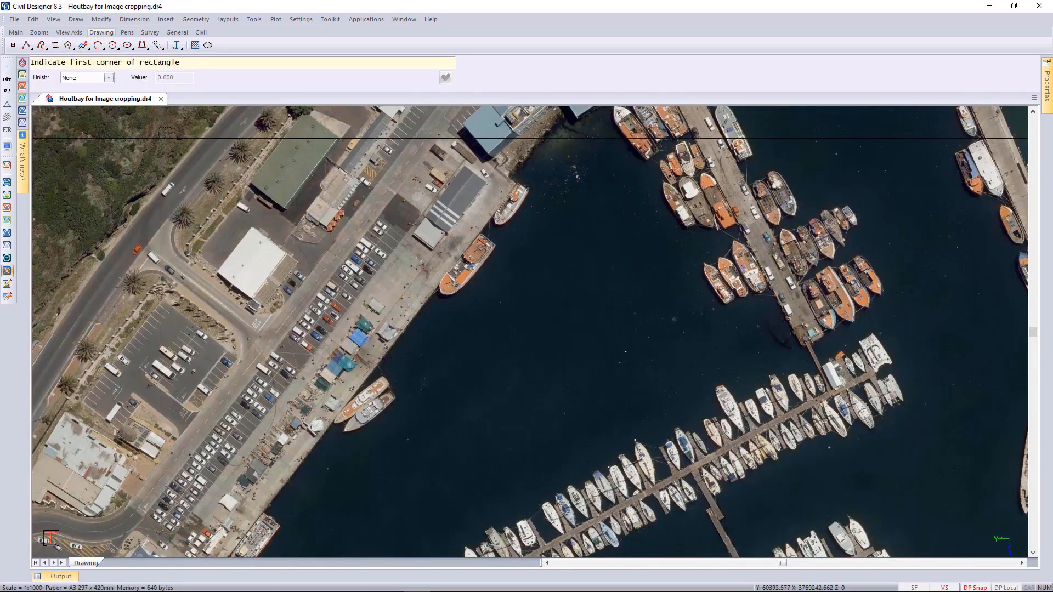
{"action": "left_click", "coordinate": [160, 137]}
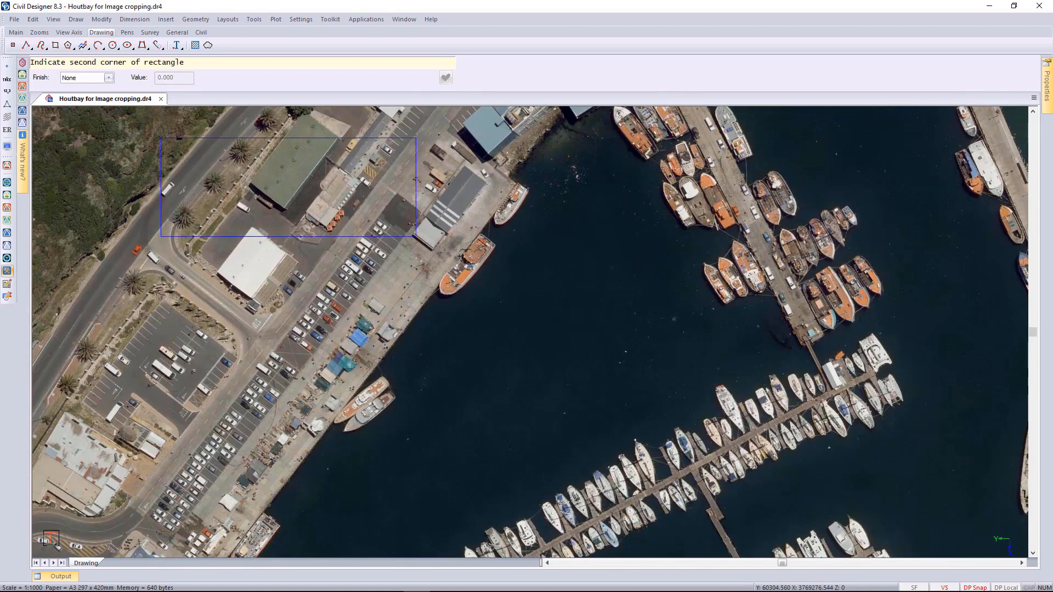
{"action": "left_click", "coordinate": [921, 526]}
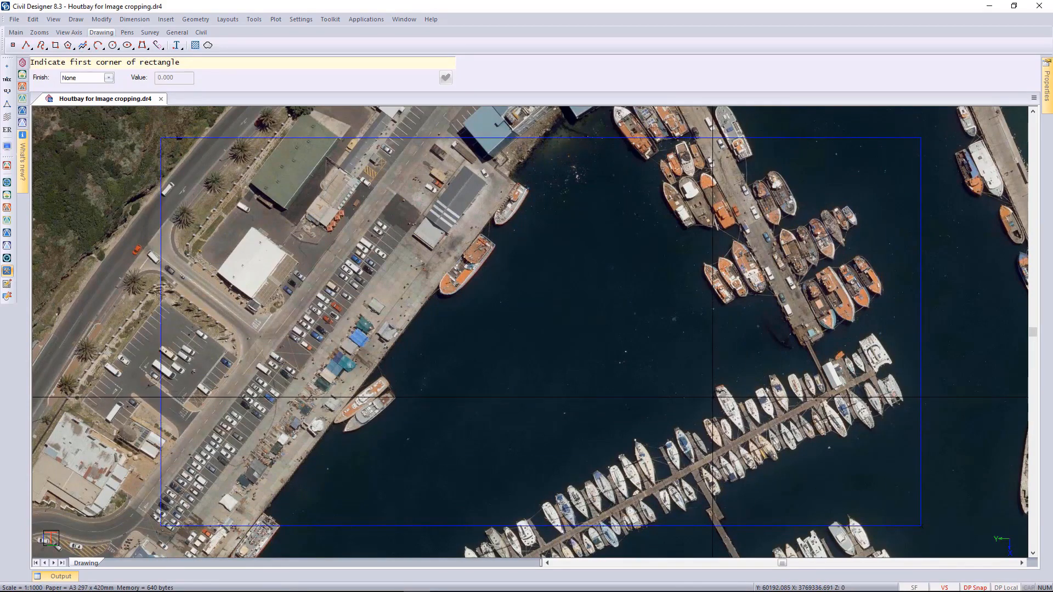
{"action": "key", "text": "Escape"}
Add a custom clip to the Houtbay image using the harbour rectangle as the boundary, and clear the selection.
{"action": "right_click", "coordinate": [751, 86]}
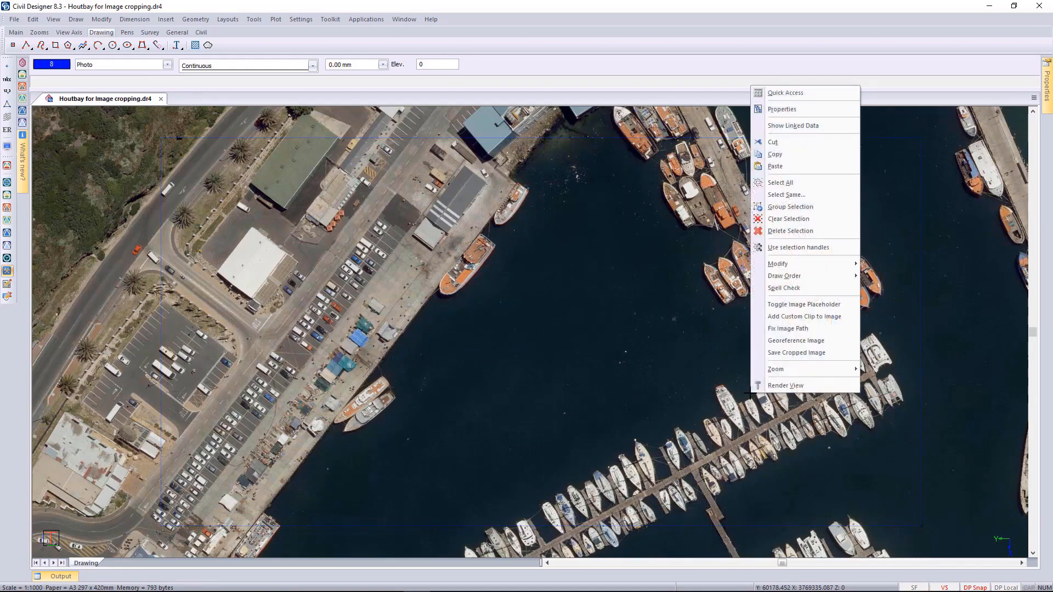
{"action": "left_click", "coordinate": [795, 317]}
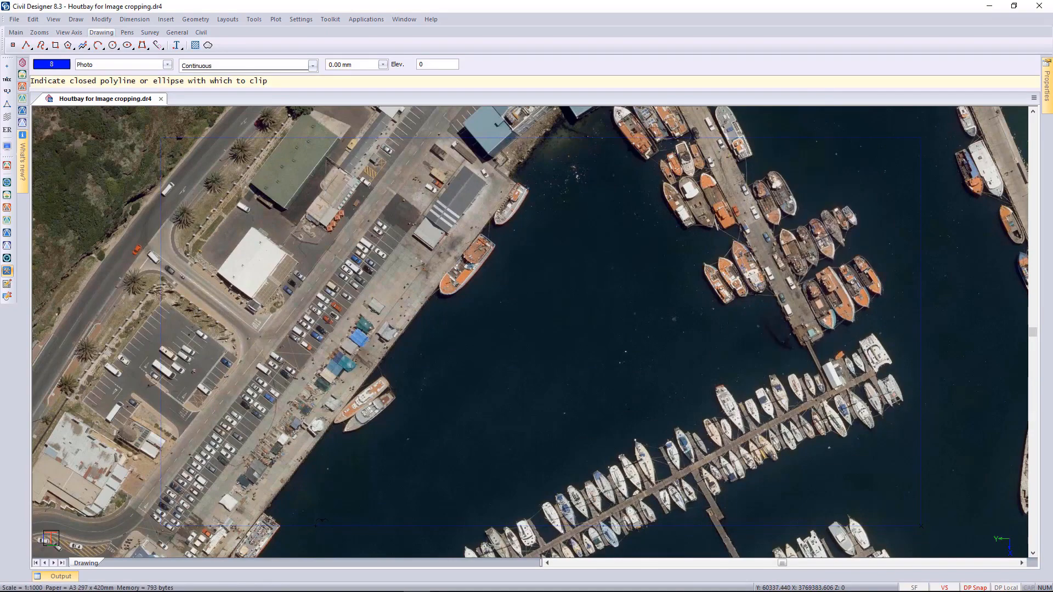
{"action": "left_click", "coordinate": [317, 525]}
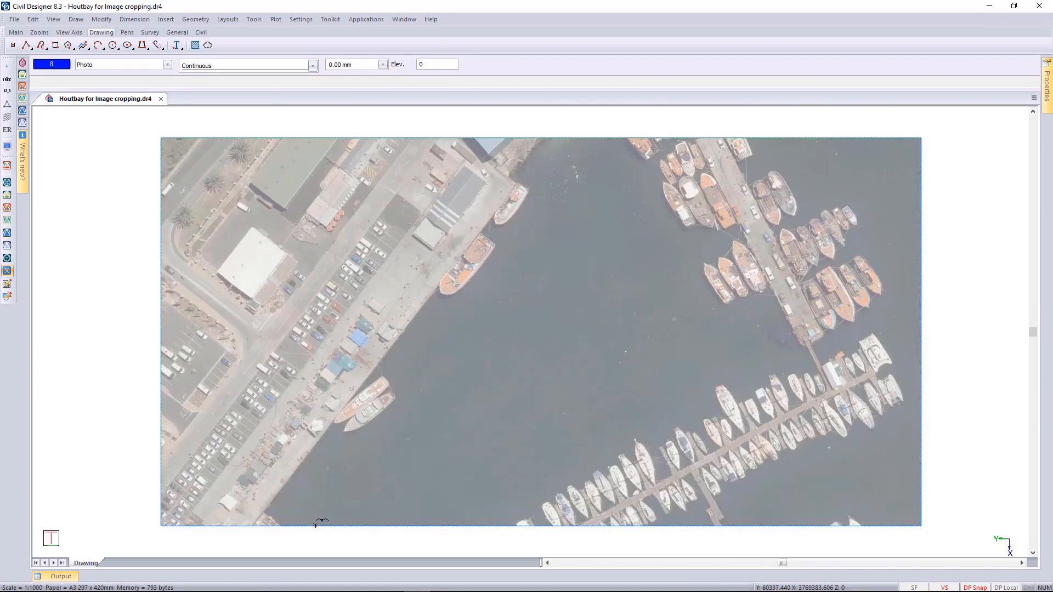
{"action": "left_click", "coordinate": [72, 384]}
{"action": "scroll", "coordinate": [280, 397], "scroll_direction": "down", "scroll_amount": 1}
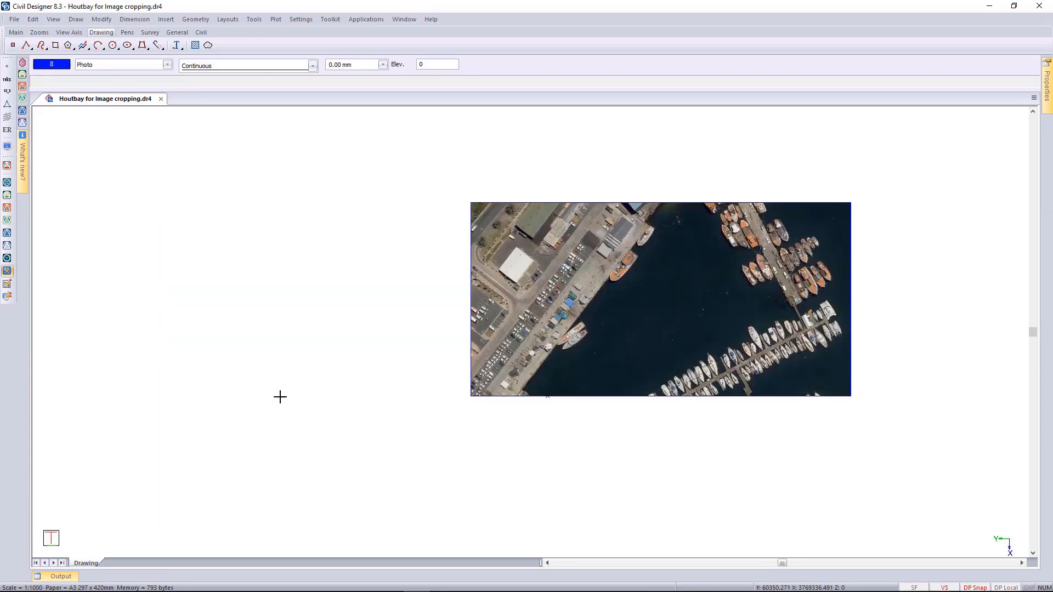
{"action": "middle_click_drag", "start_coordinate": [546, 346], "coordinate": [431, 372]}
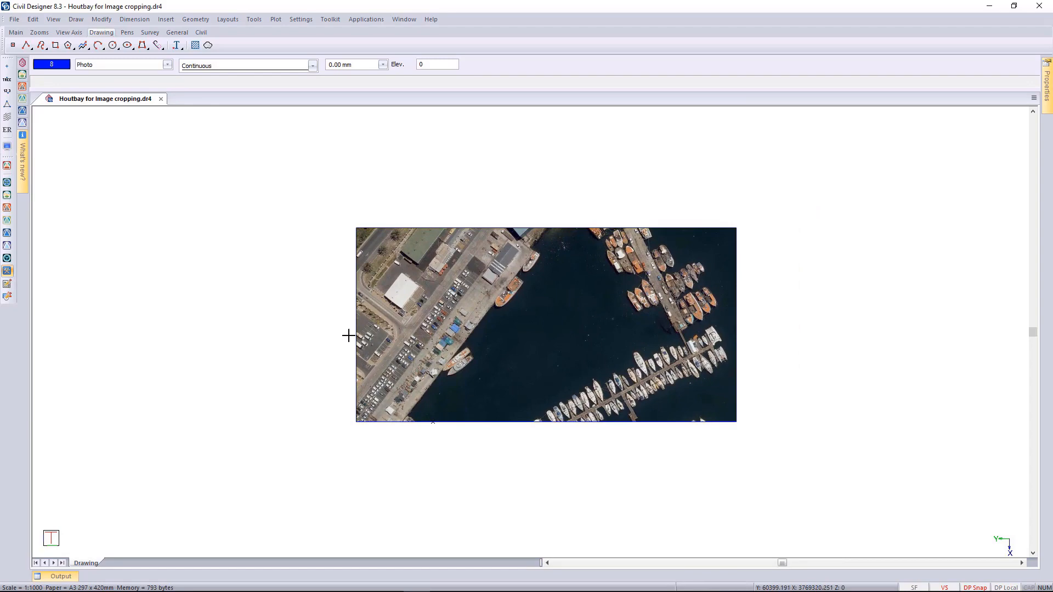
Undo the custom image clip and the drawing of the harbour rectangle.
{"action": "key", "text": "ctrl+z"}
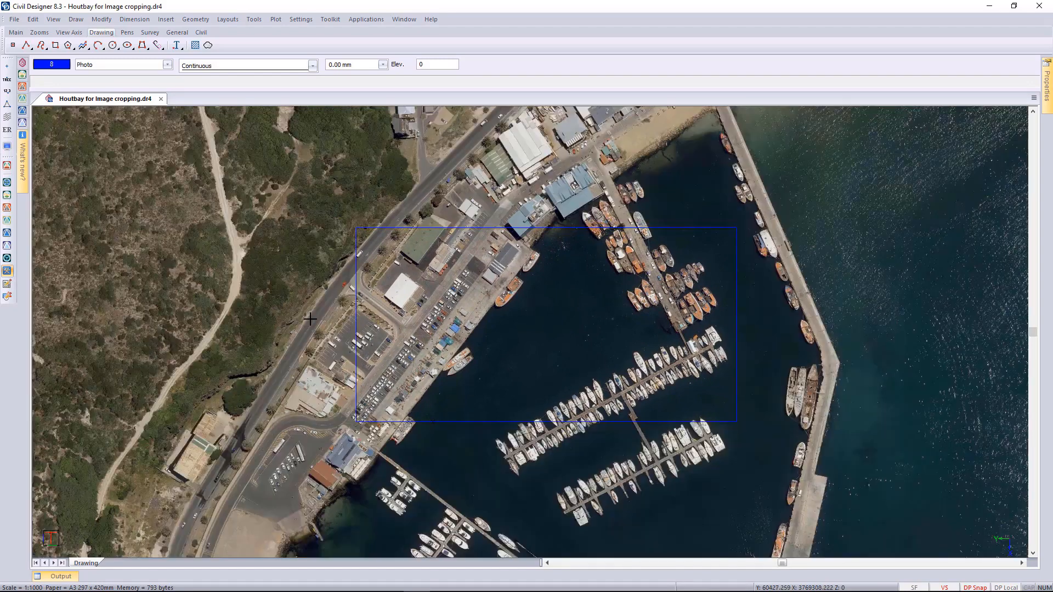
{"action": "left_click", "coordinate": [310, 319]}
{"action": "key", "text": "ctrl+z"}
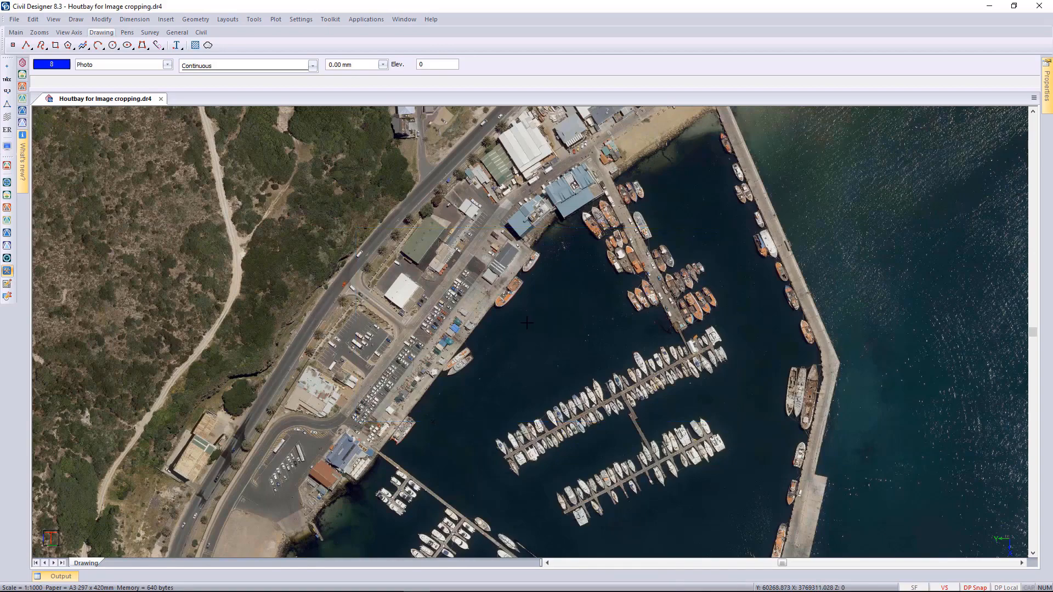
Start Save Cropped Image on the Houtbay photo and define a crop box around the soccer field, both roundabouts and nearby housing.
{"action": "scroll", "coordinate": [527, 323], "scroll_direction": "down", "scroll_amount": 4}
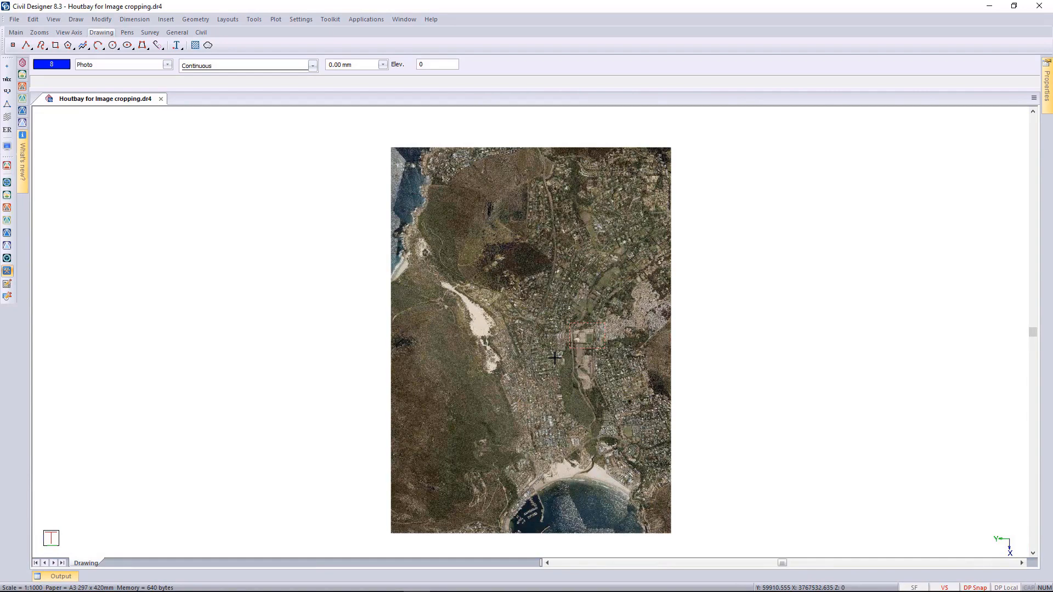
{"action": "scroll", "coordinate": [555, 357], "scroll_direction": "up", "scroll_amount": 5}
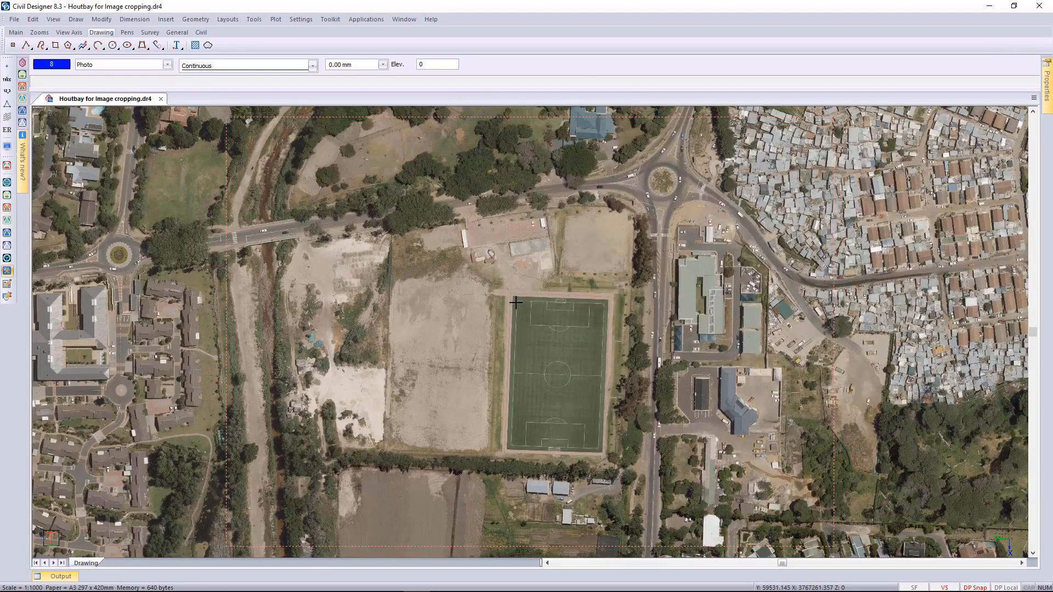
{"action": "right_click", "coordinate": [469, 175]}
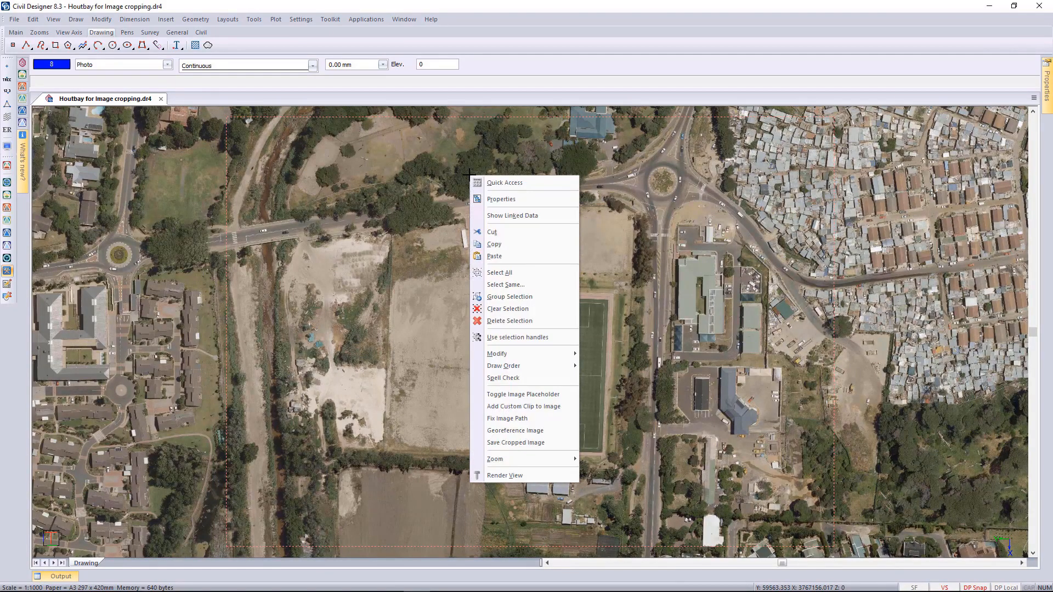
{"action": "left_click", "coordinate": [526, 444]}
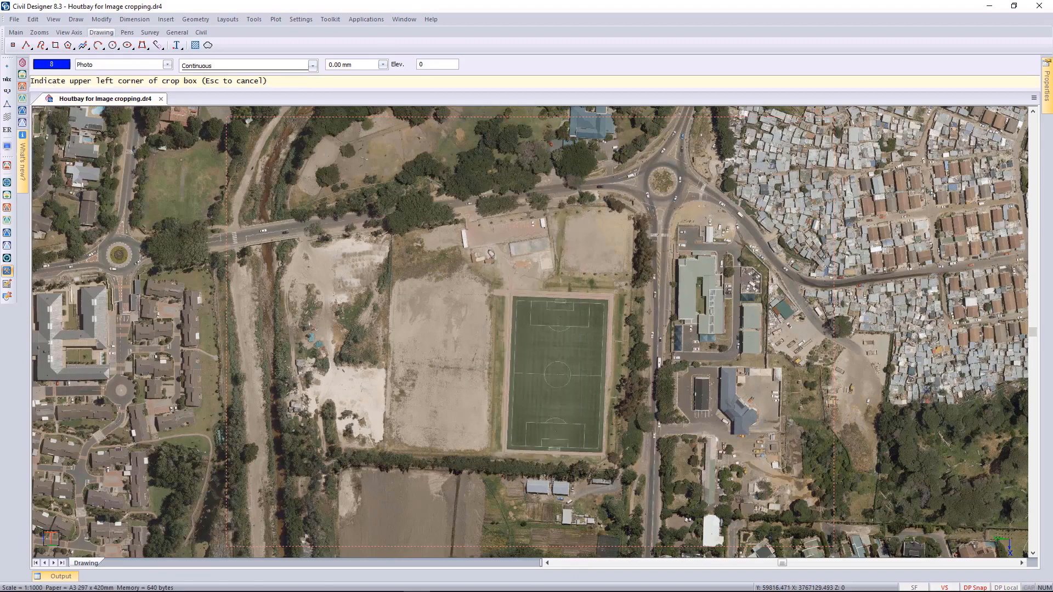
{"action": "left_click", "coordinate": [79, 141]}
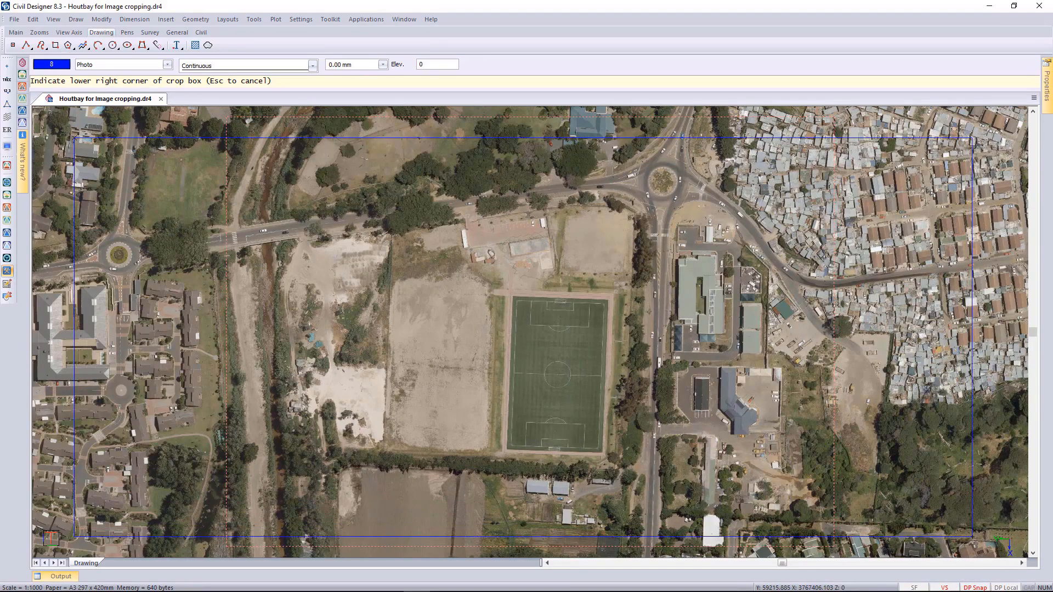
{"action": "left_click", "coordinate": [972, 535]}
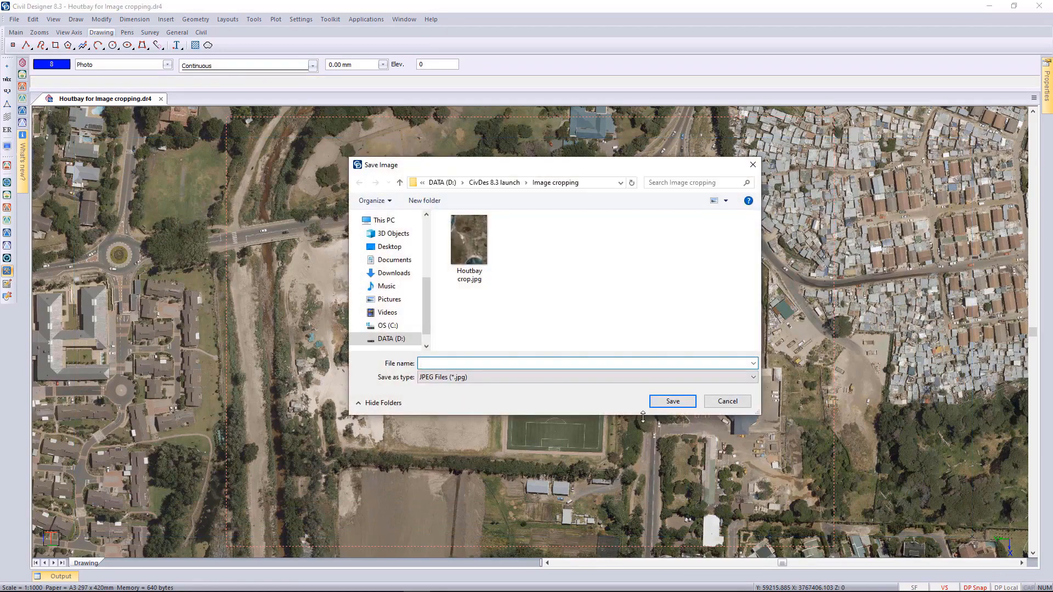
Save the cropped image as a JPEG file named Soccer field in the Image cropping folder.
{"action": "type", "text": "Soccer field"}
{"action": "left_click", "coordinate": [678, 405]}
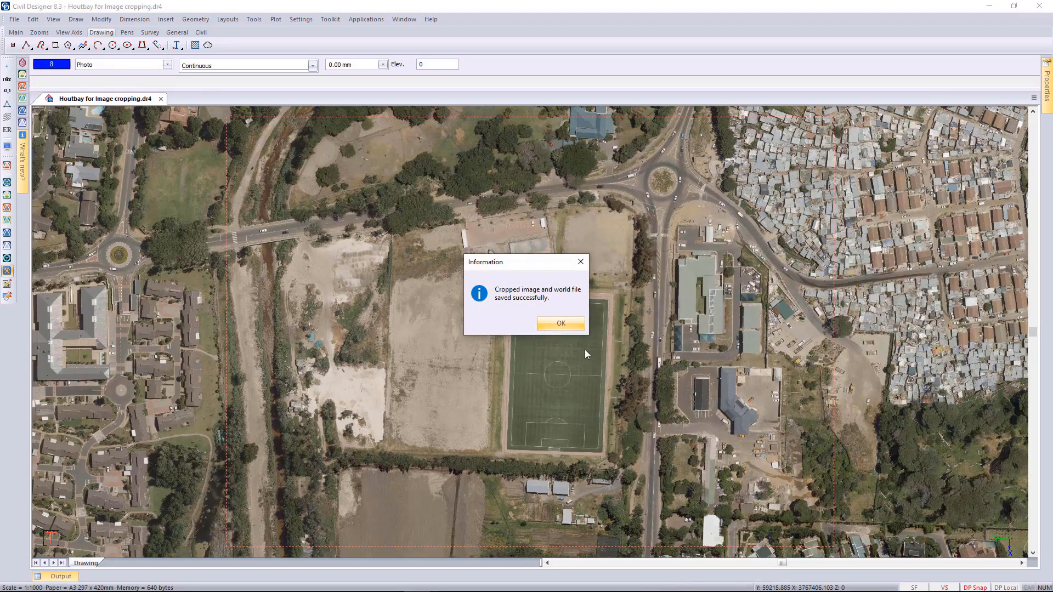
{"action": "left_click", "coordinate": [551, 323]}
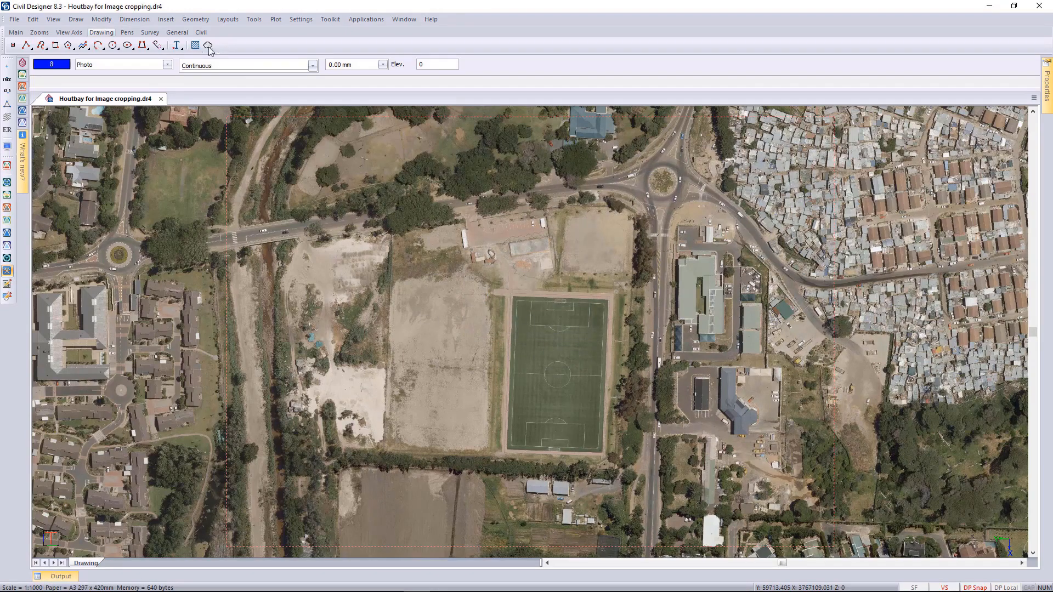
Insert the georeferenced image Soccer field.jpg into the drawing.
{"action": "left_click", "coordinate": [167, 20]}
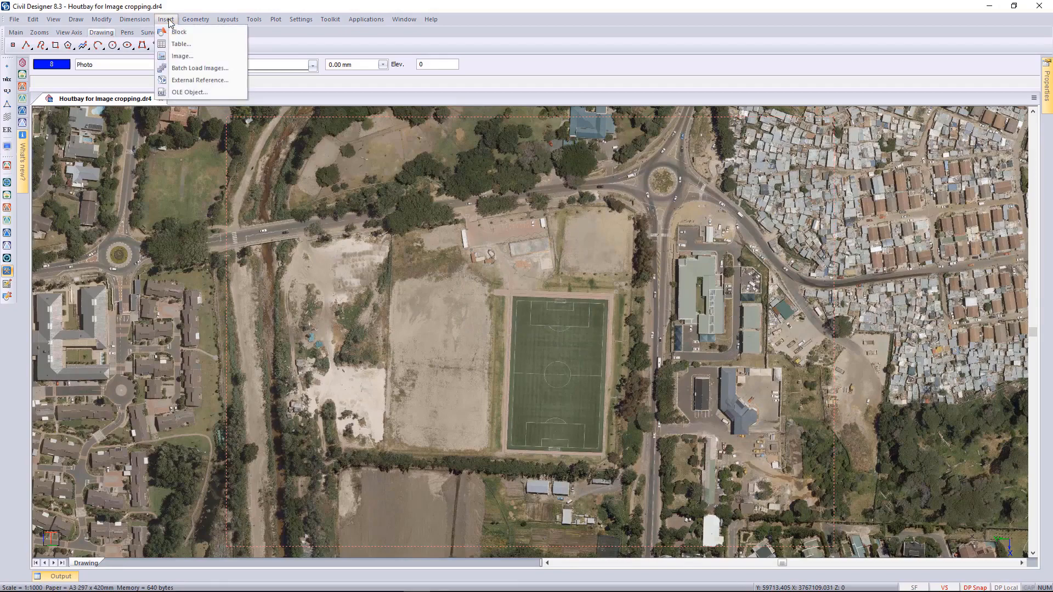
{"action": "left_click", "coordinate": [193, 56]}
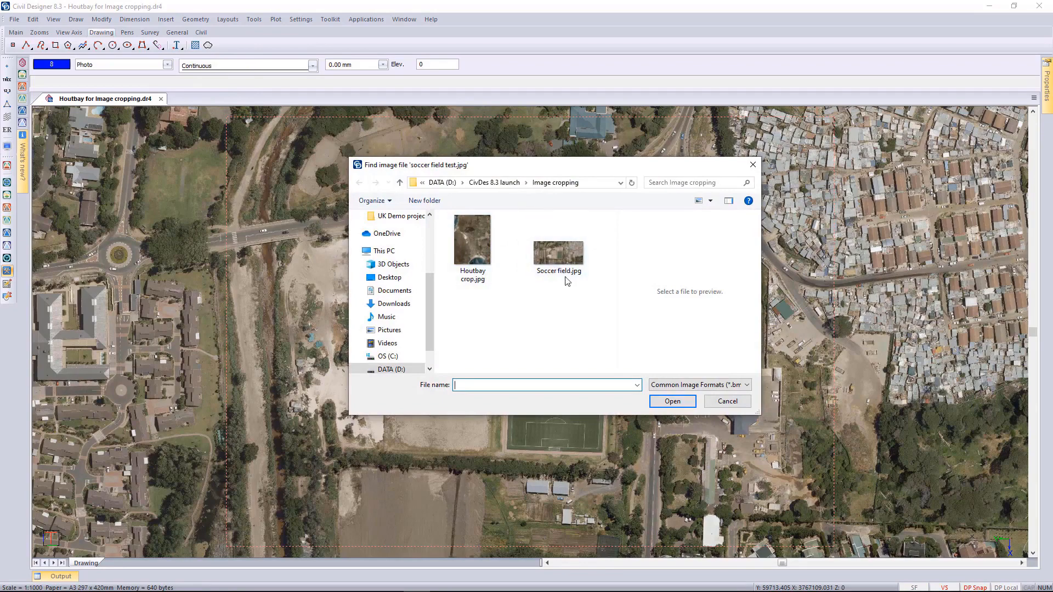
{"action": "left_click", "coordinate": [559, 253]}
{"action": "double_click", "coordinate": [568, 268]}
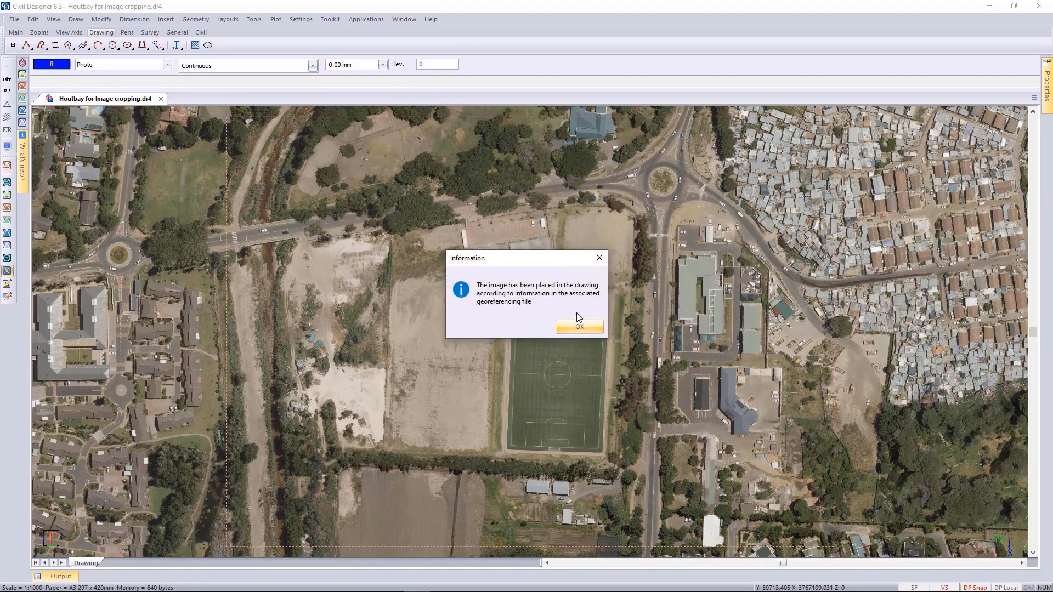
{"action": "left_click", "coordinate": [571, 331]}
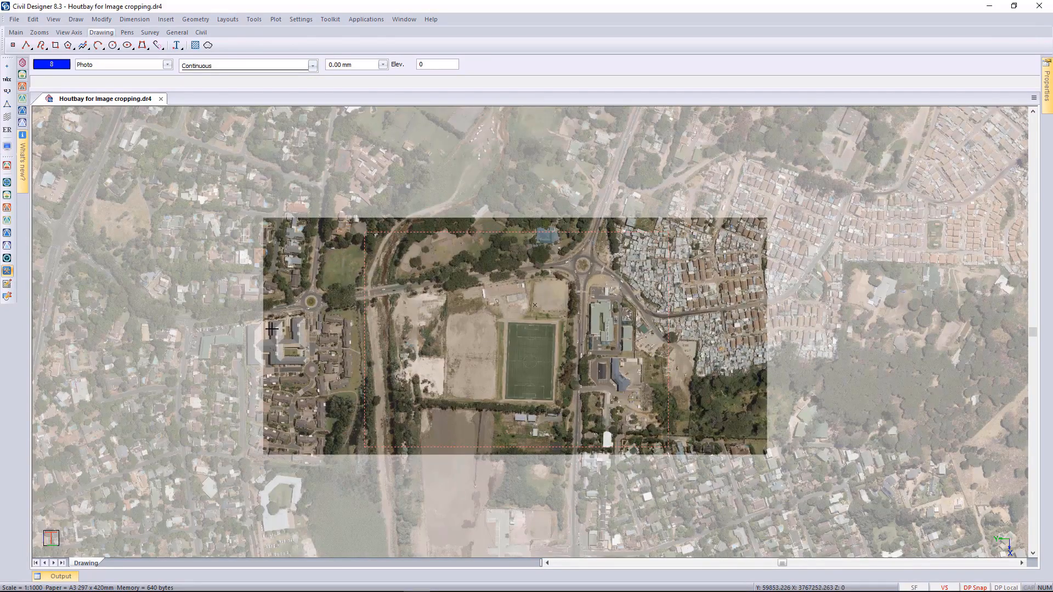
Examine the western edge of the inserted soccer field image for alignment with the surrounding Houtbay aerial photo.
{"action": "scroll", "coordinate": [262, 318], "scroll_direction": "up", "scroll_amount": 2}
{"action": "scroll", "coordinate": [262, 318], "scroll_direction": "up", "scroll_amount": 2}
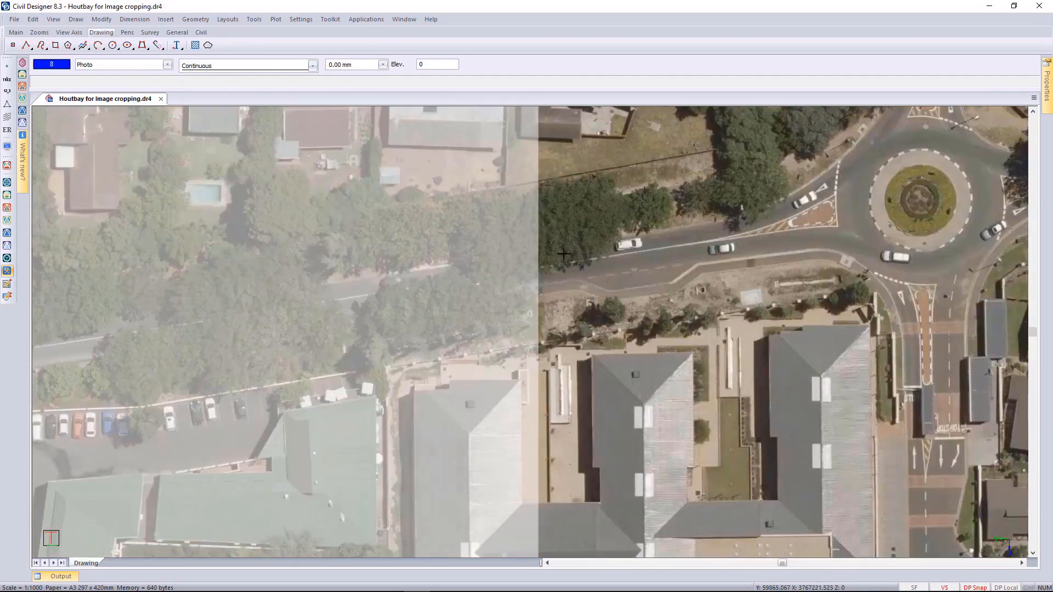
{"action": "scroll", "coordinate": [590, 285], "scroll_direction": "down", "scroll_amount": 2}
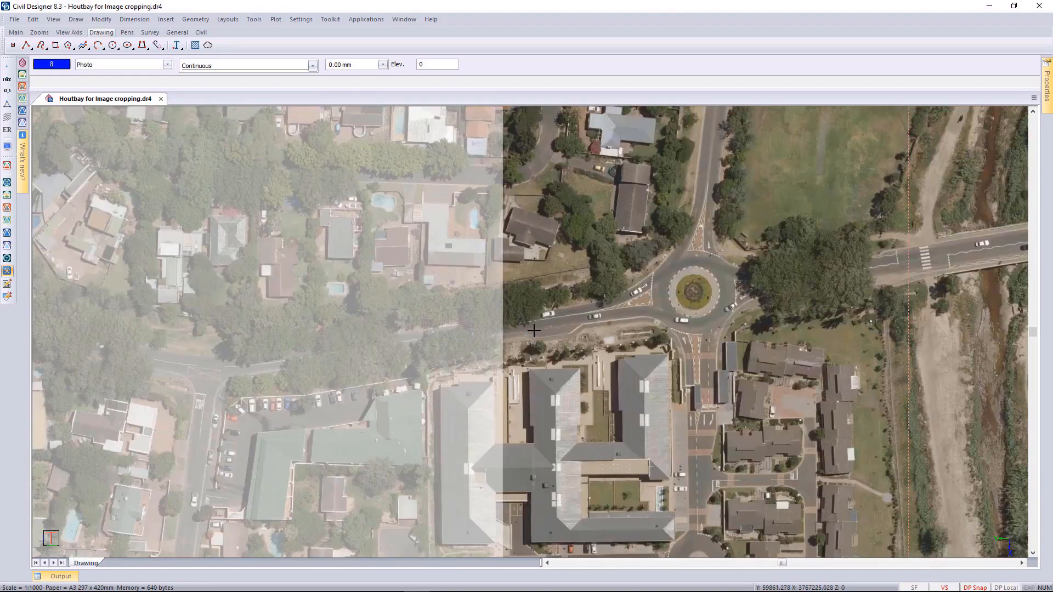
{"action": "scroll", "coordinate": [513, 184], "scroll_direction": "up", "scroll_amount": 2}
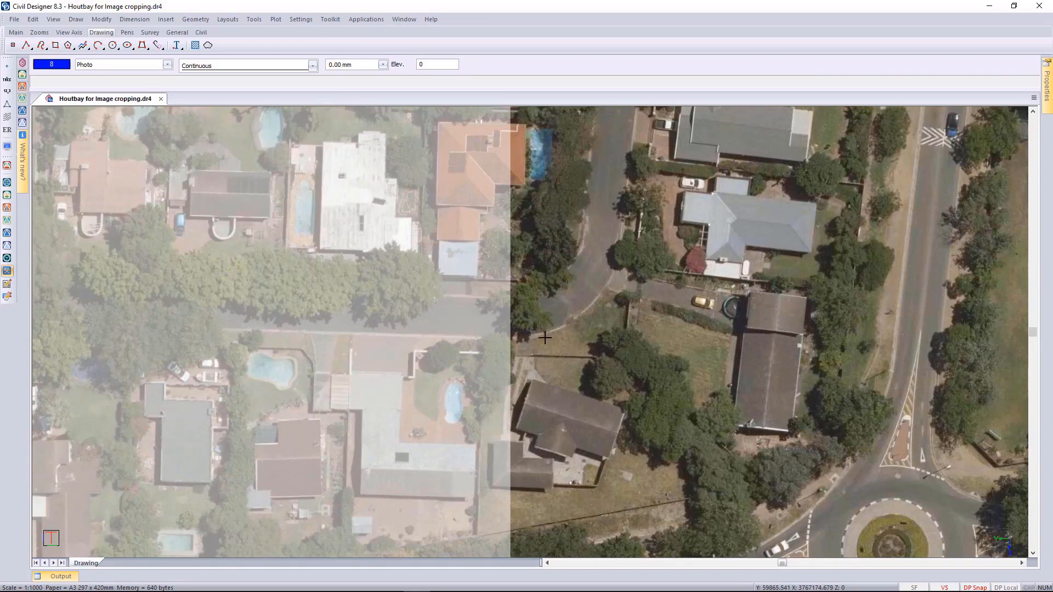
{"action": "scroll", "coordinate": [544, 338], "scroll_direction": "down", "scroll_amount": 2}
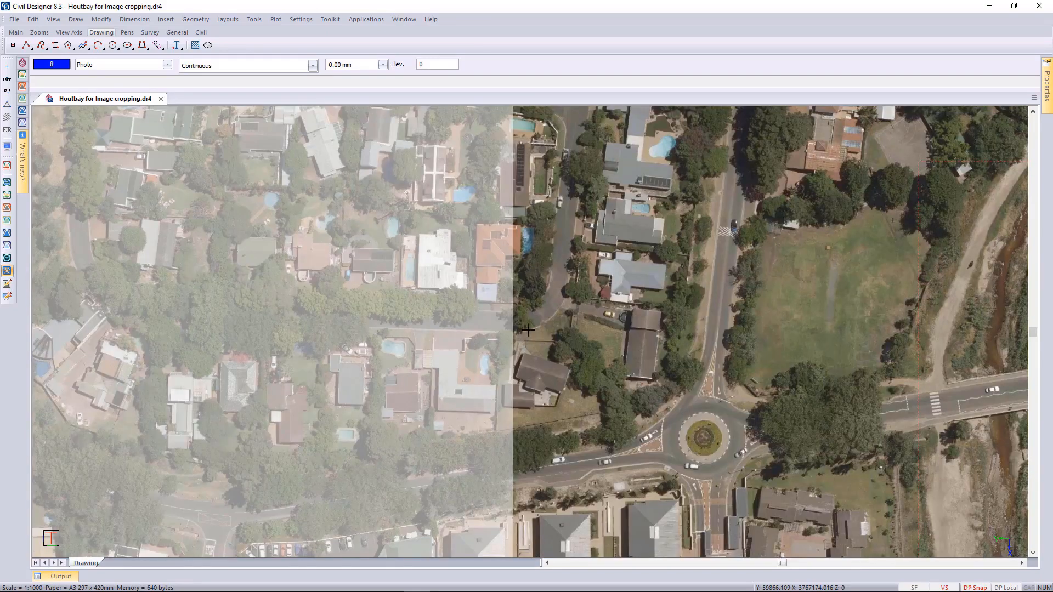
{"action": "scroll", "coordinate": [545, 338], "scroll_direction": "up", "scroll_amount": 2}
{"action": "scroll", "coordinate": [537, 335], "scroll_direction": "down", "scroll_amount": 6}
{"action": "middle_click_drag", "start_coordinate": [681, 349], "coordinate": [475, 332]}
{"action": "middle_click_drag", "start_coordinate": [562, 323], "coordinate": [498, 311]}
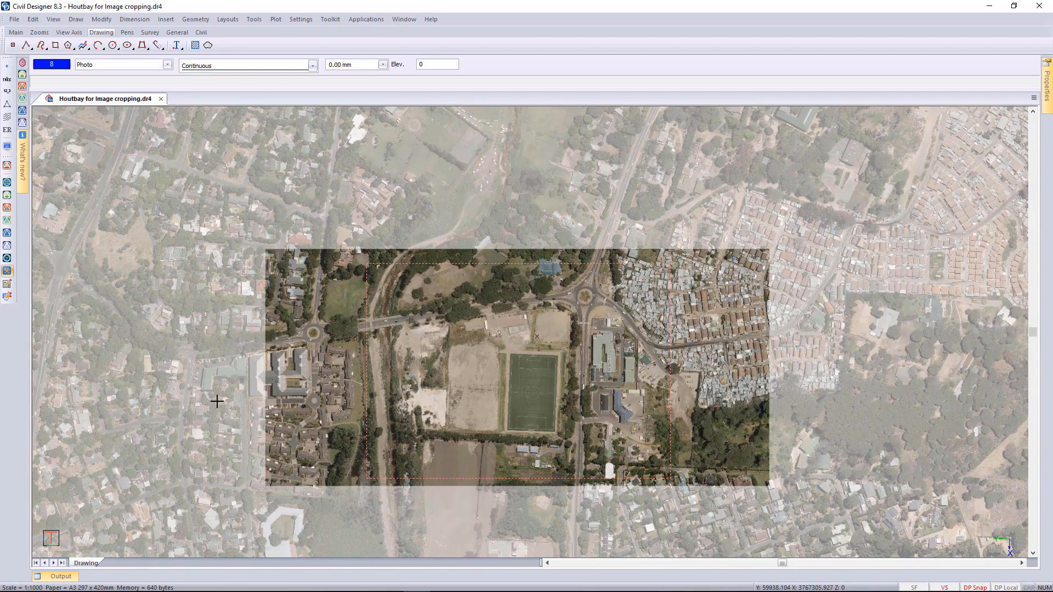
Remove the surrounding Houtbay aerial photo from the drawing, keeping only the cropped soccer field image.
{"action": "left_click", "coordinate": [218, 396]}
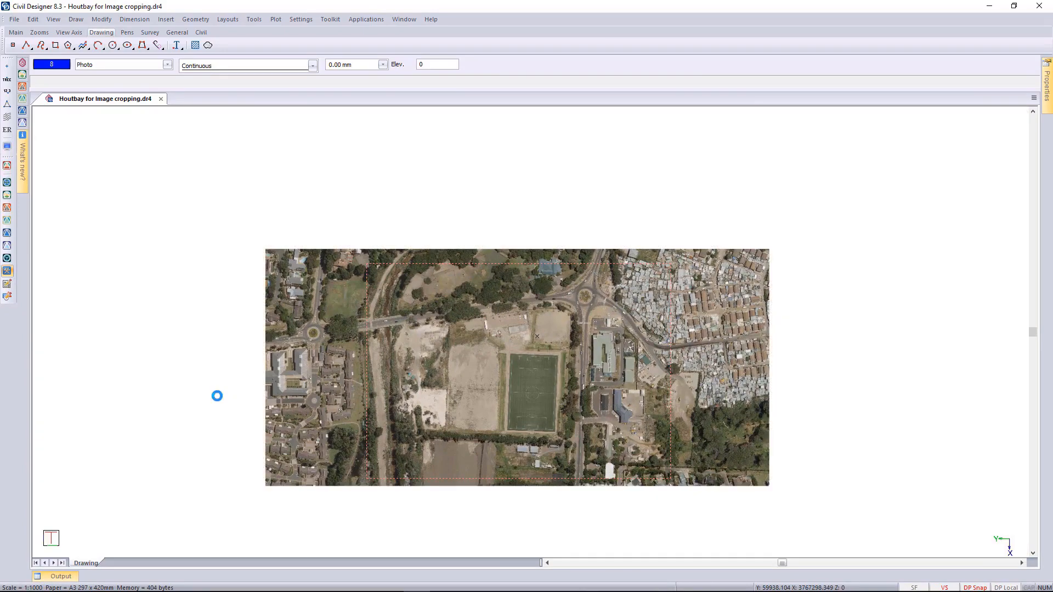
{"action": "middle_click", "coordinate": [499, 439]}
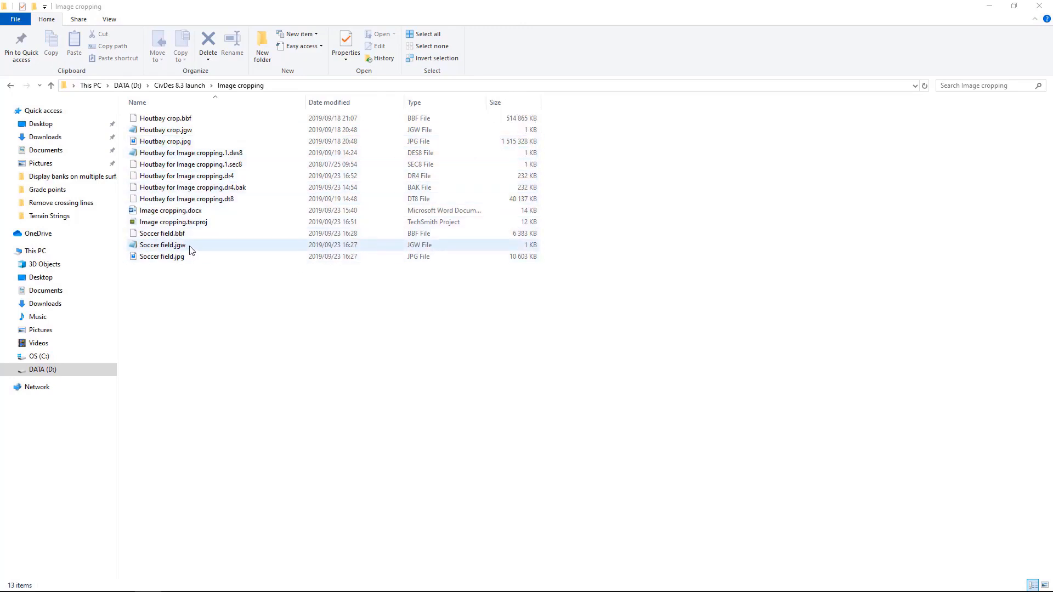
Examine the georeferencing values in Soccer field.jgw from the Image cropping folder, then close the file and folder.
{"action": "double_click", "coordinate": [163, 245]}
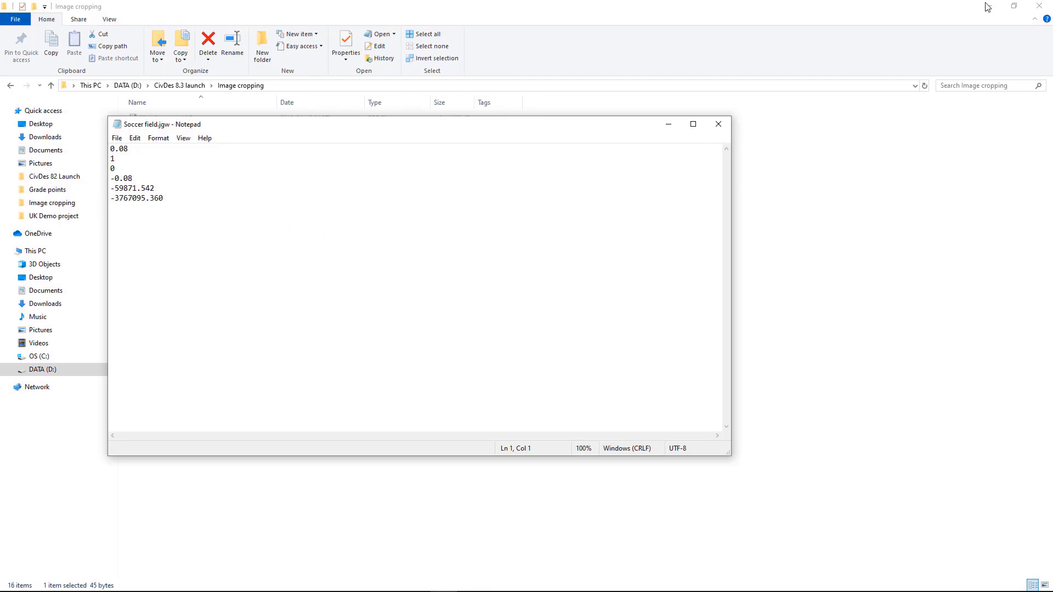
{"action": "left_click", "coordinate": [1043, 7]}
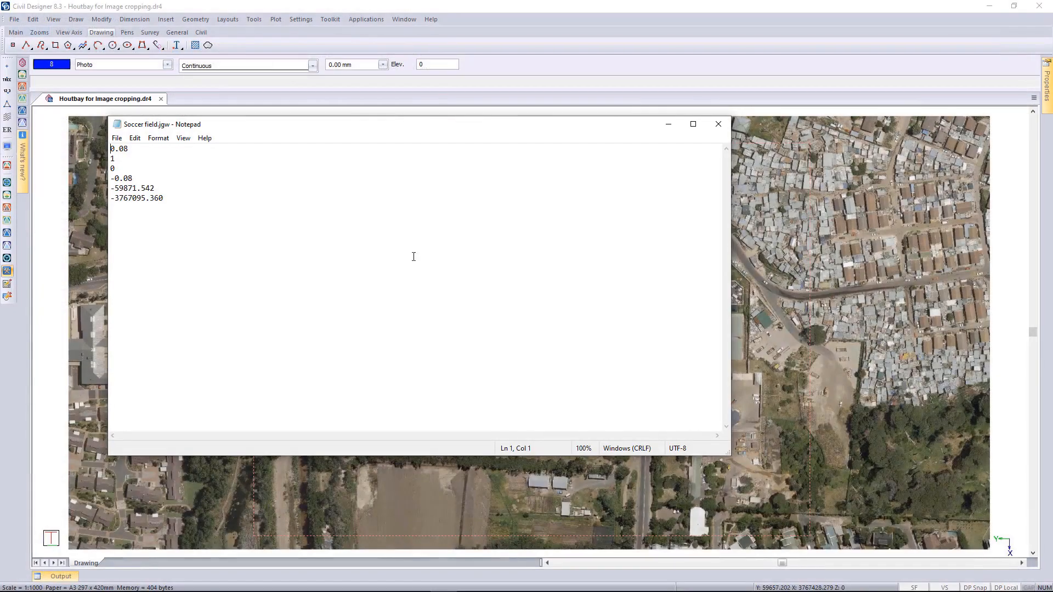
{"action": "left_click", "coordinate": [719, 123]}
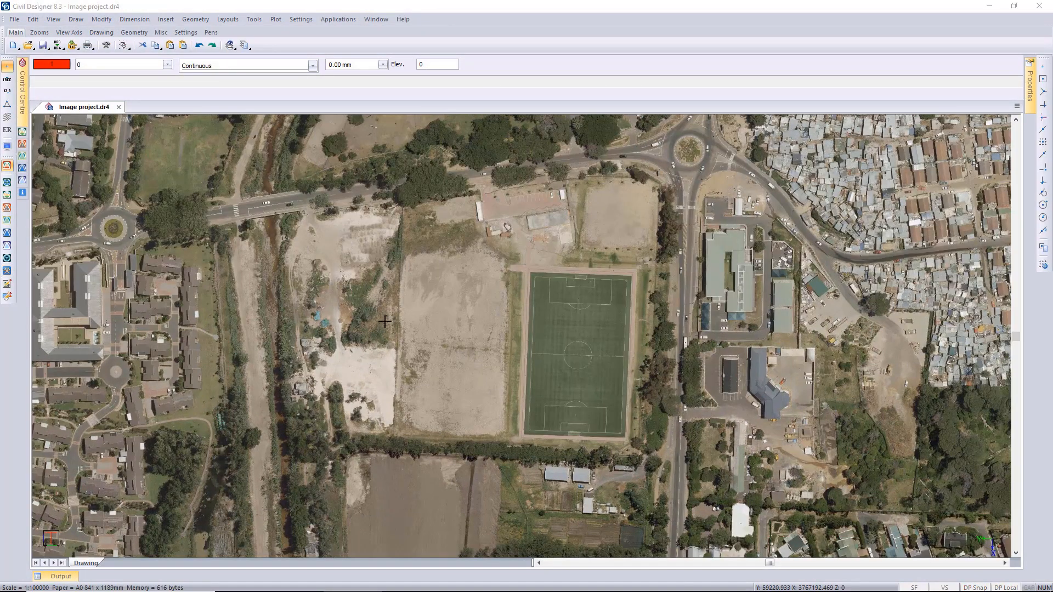
Open the recent drawing Eastmoor for drainage.dr4 from the Drainage project folder.
{"action": "left_click", "coordinate": [14, 20]}
{"action": "mouse_move", "coordinate": [79, 287]}
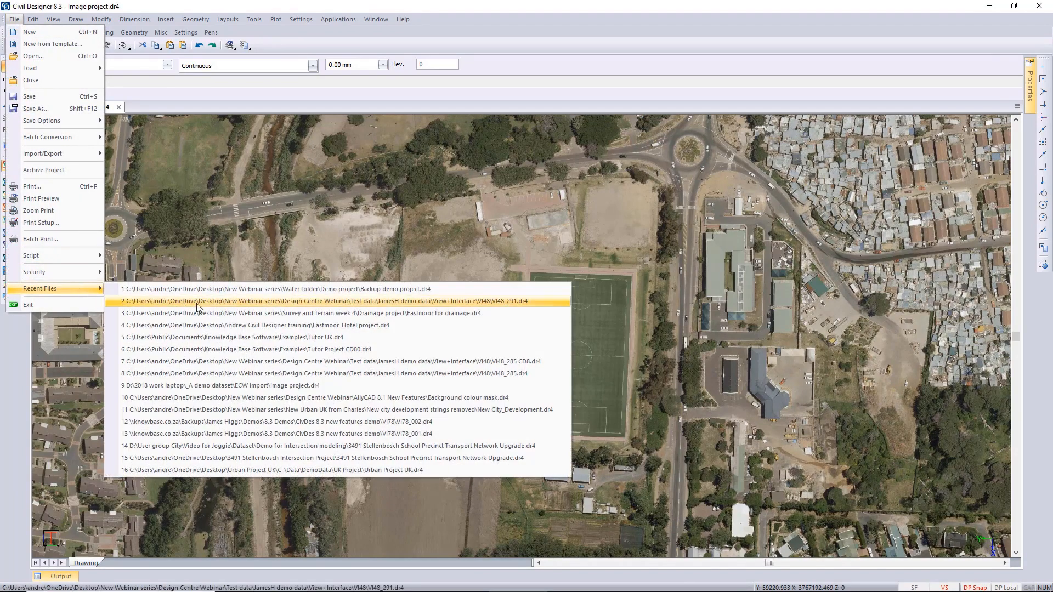
{"action": "left_click", "coordinate": [243, 310]}
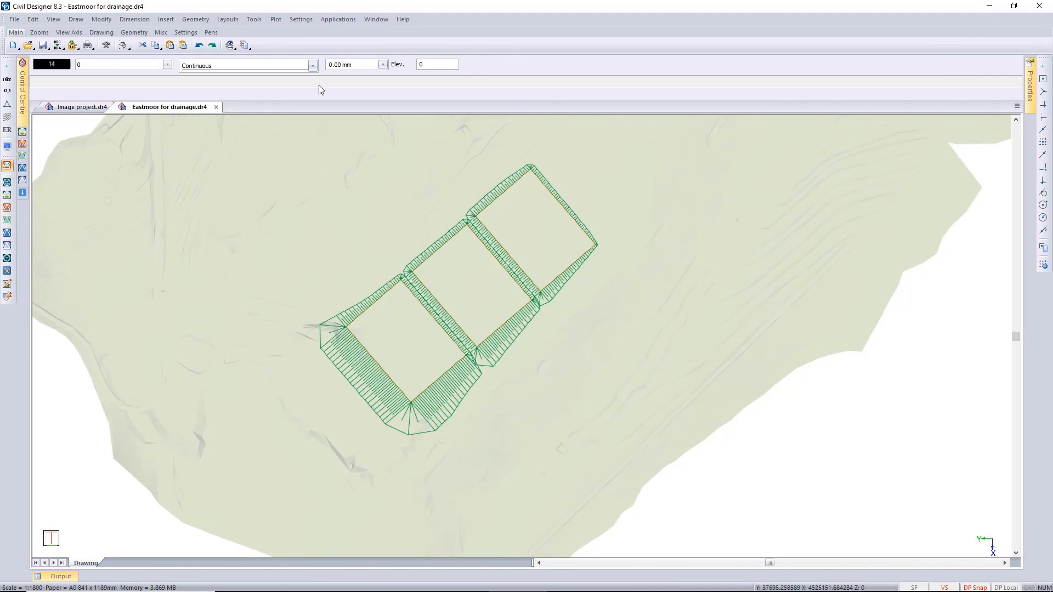
Check the Layer Settings of the Eastmoor drawing for the available layer filters, closing them without changes.
{"action": "left_click", "coordinate": [296, 21]}
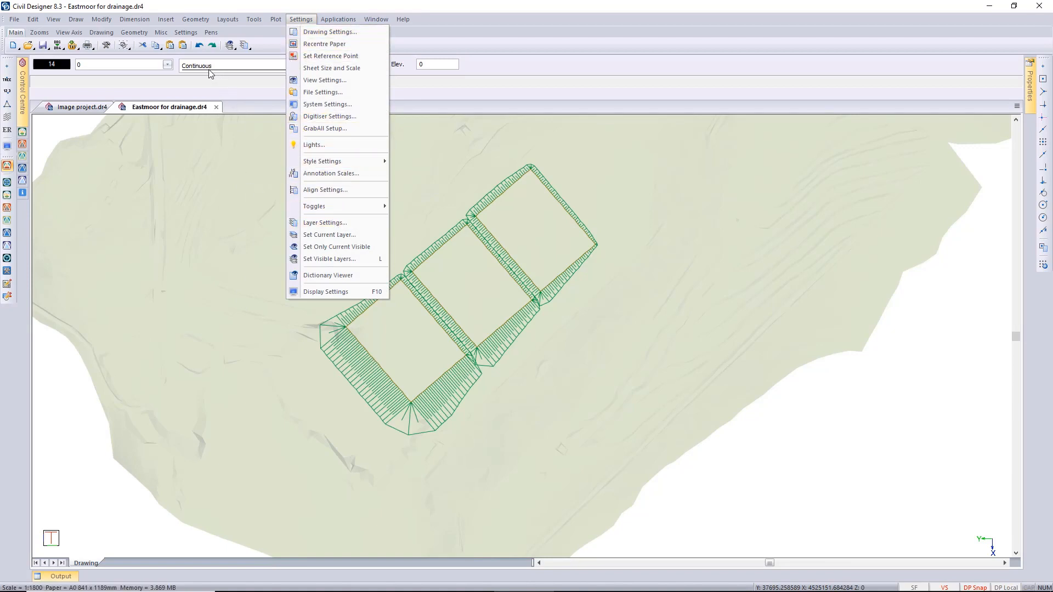
{"action": "key", "text": "Escape"}
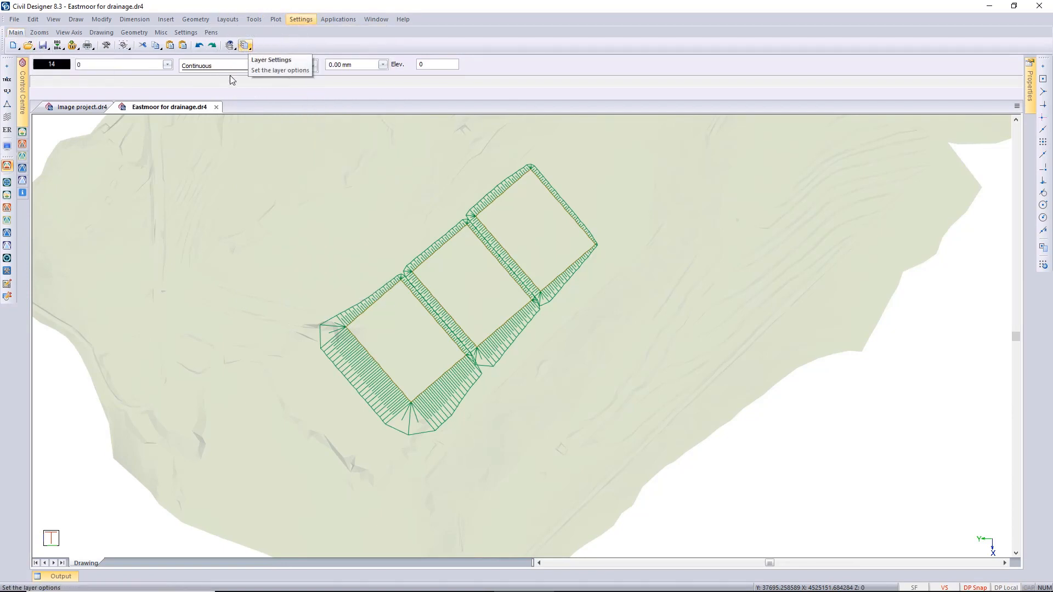
{"action": "left_click", "coordinate": [125, 69]}
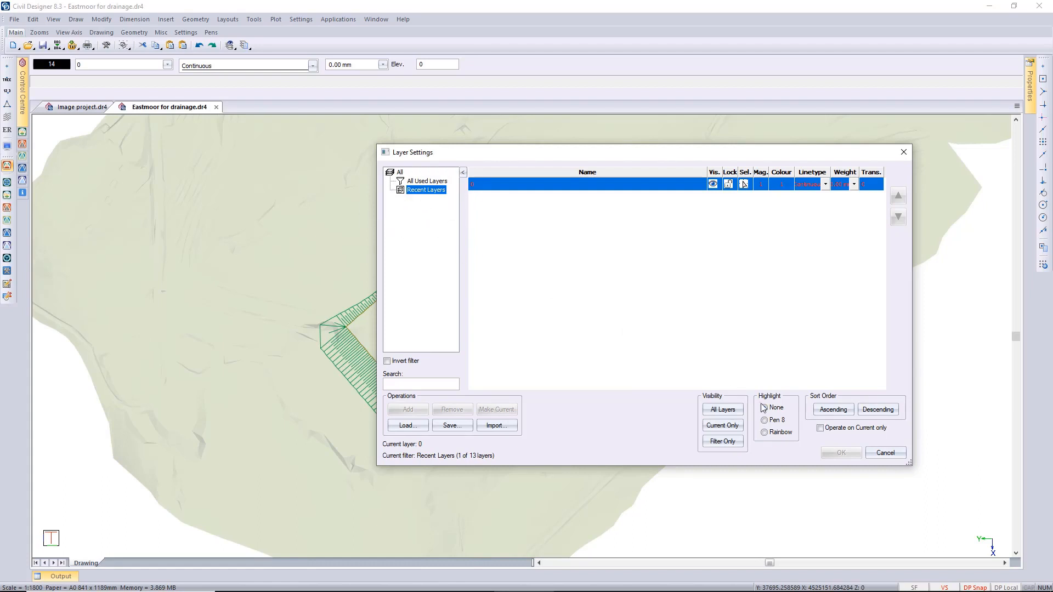
{"action": "left_click", "coordinate": [883, 453]}
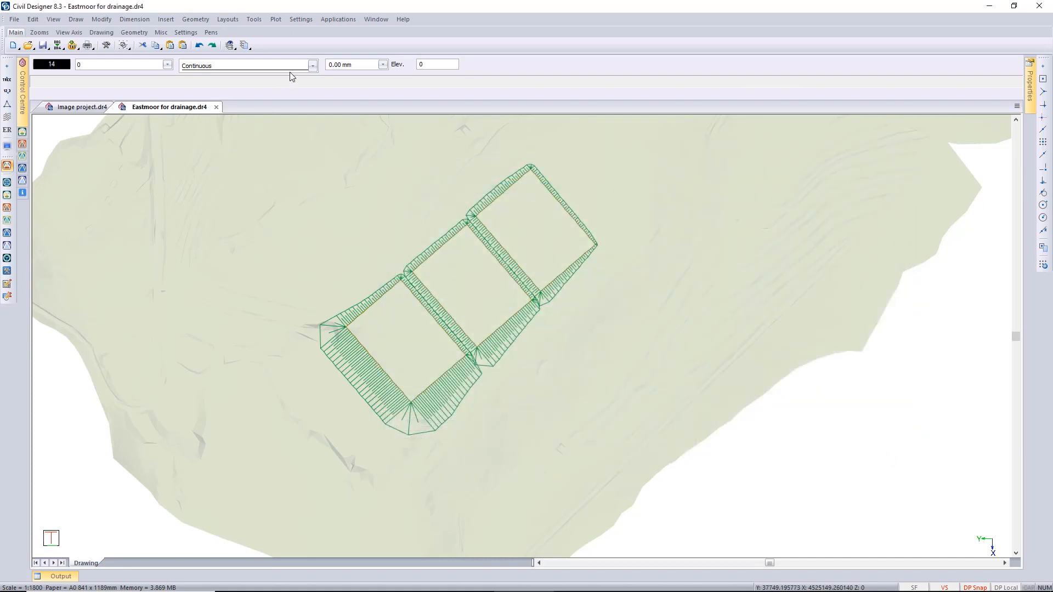
Switch to Survey mode and open the Project Settings of the Eastmoor drawing.
{"action": "left_click", "coordinate": [327, 20]}
{"action": "left_click", "coordinate": [337, 33]}
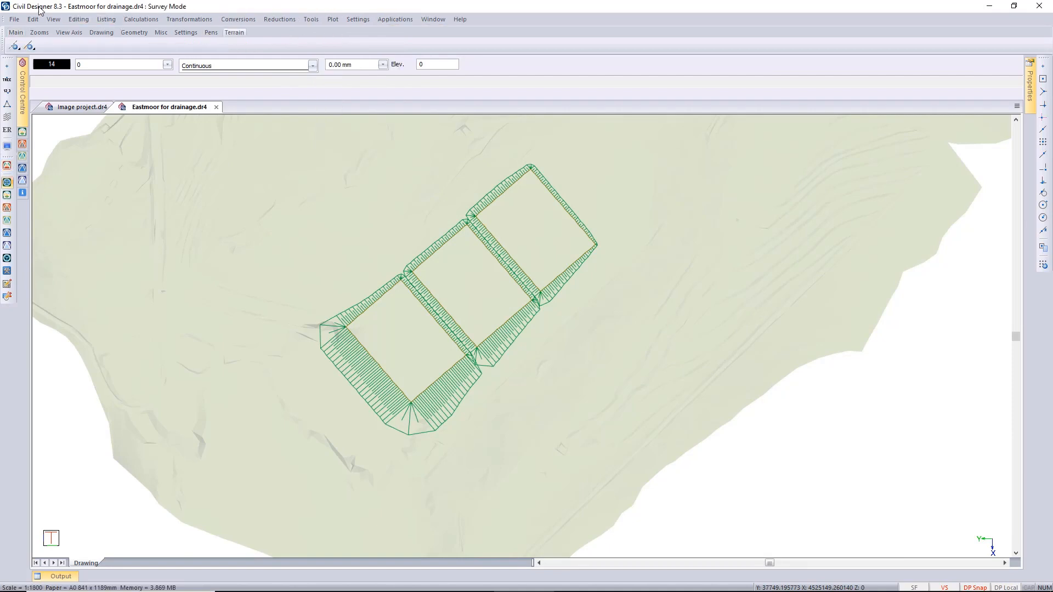
{"action": "left_click", "coordinate": [15, 19]}
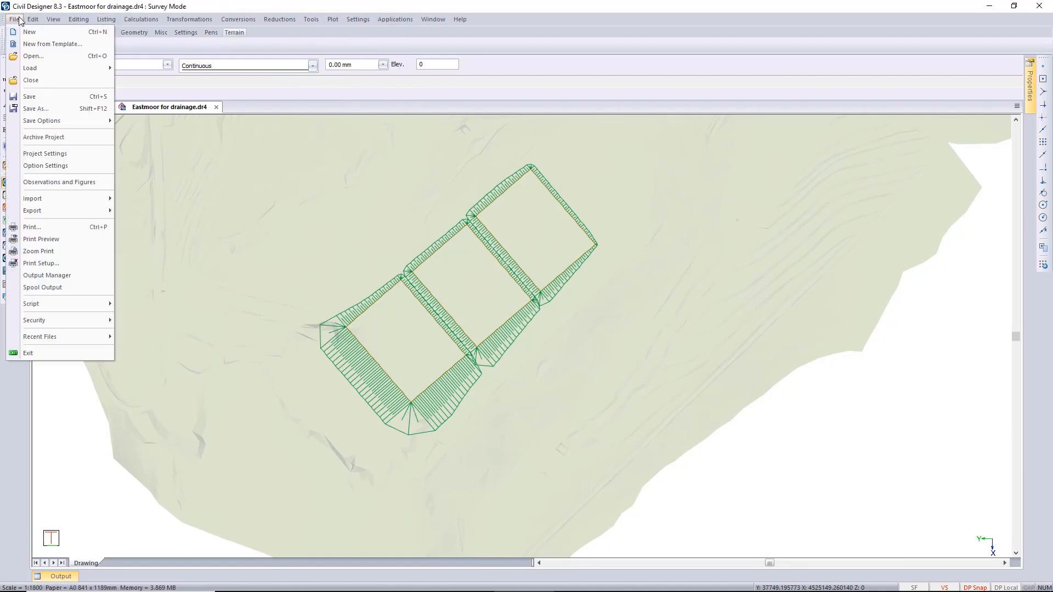
{"action": "left_click", "coordinate": [57, 156]}
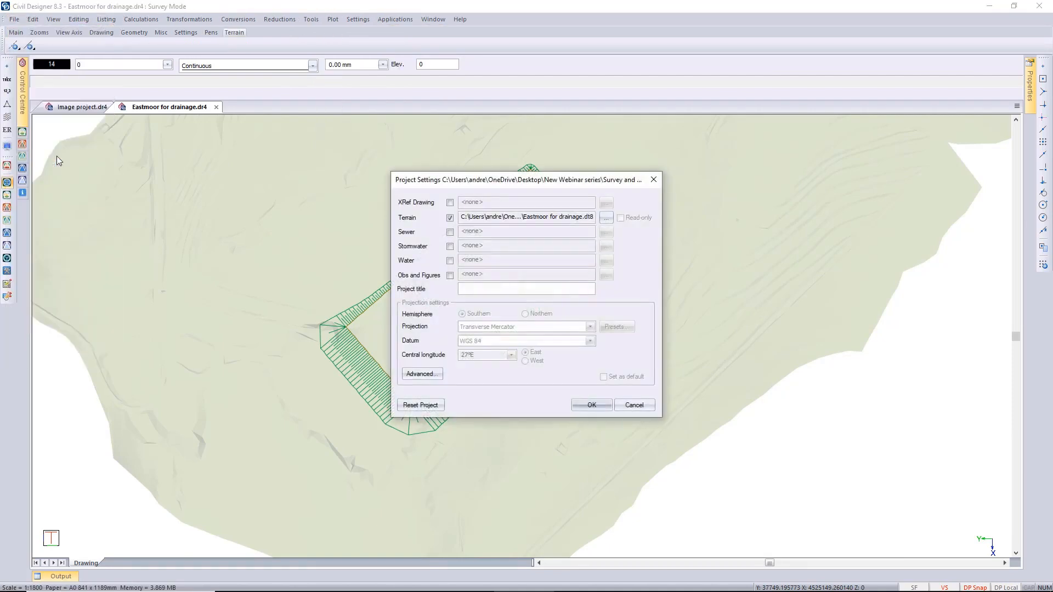
Attach Eastmoor_Hotel.dr4 from within the Design Centre Webinar folder as the project's XRef drawing.
{"action": "left_click", "coordinate": [449, 203]}
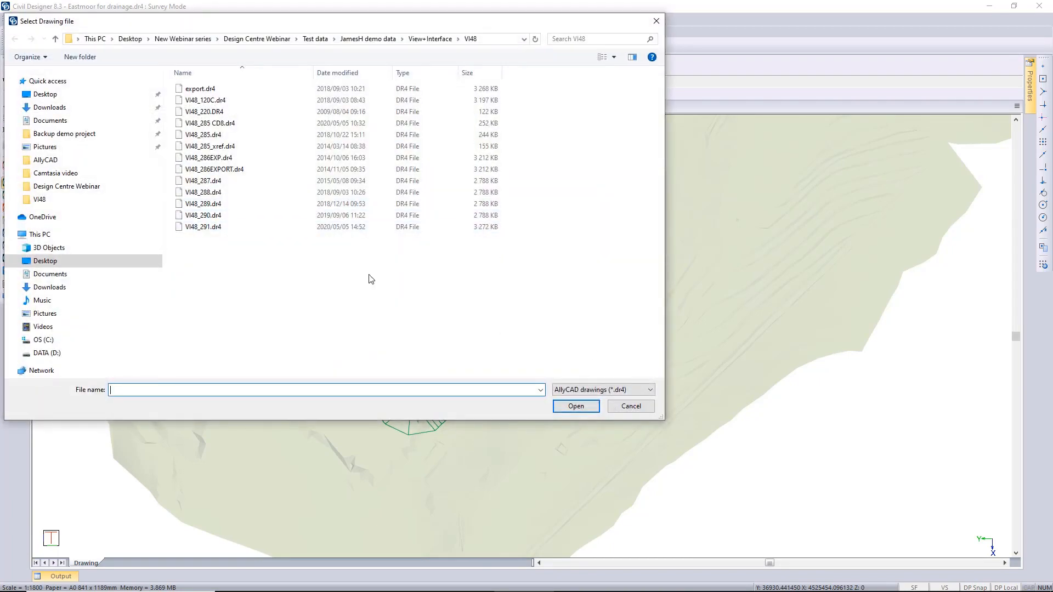
{"action": "left_click", "coordinate": [51, 95]}
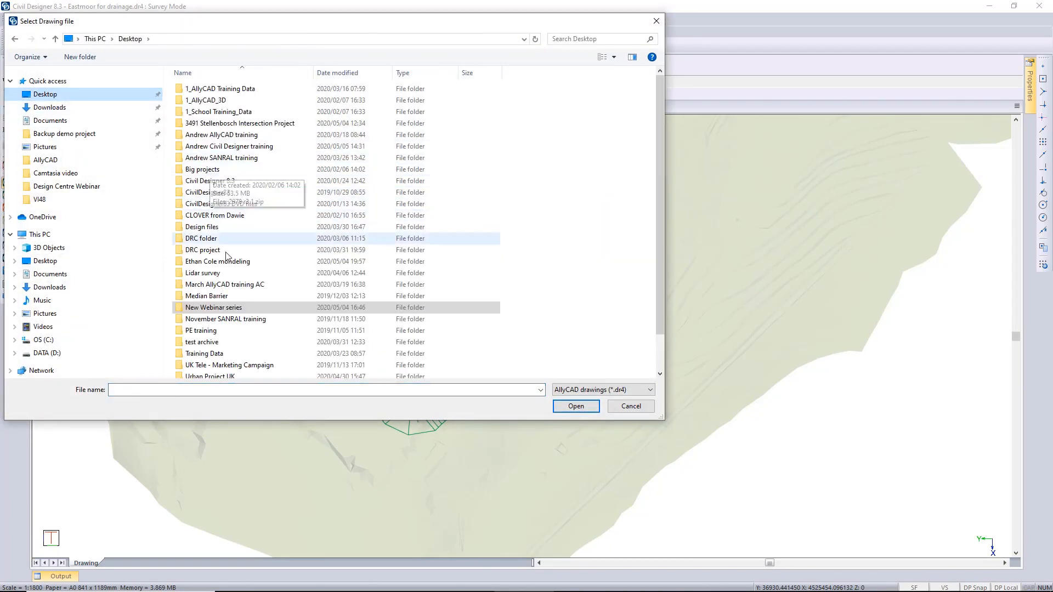
{"action": "double_click", "coordinate": [237, 308]}
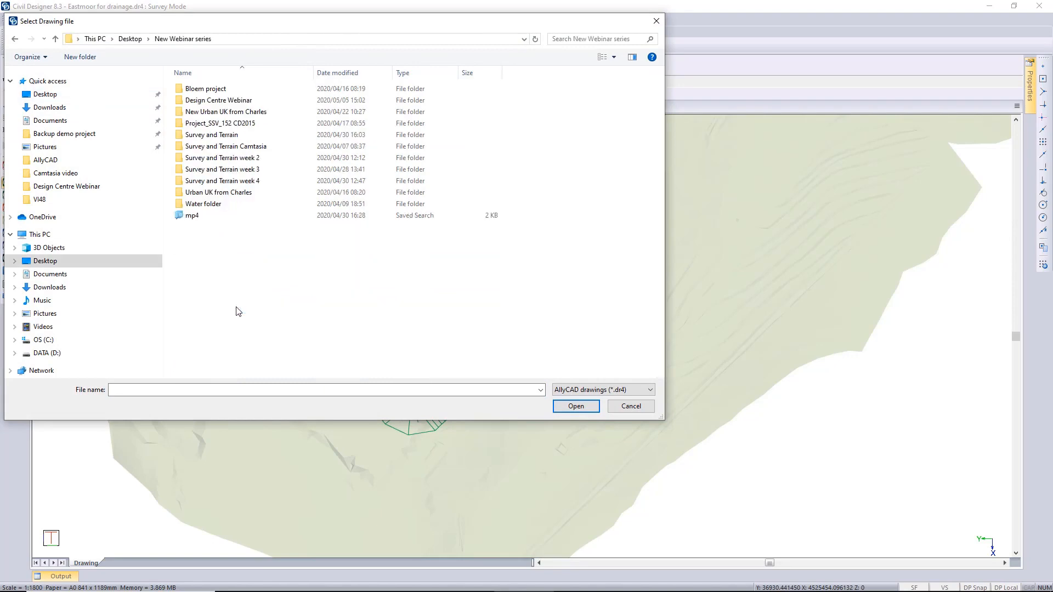
{"action": "double_click", "coordinate": [219, 100]}
{"action": "double_click", "coordinate": [217, 124]}
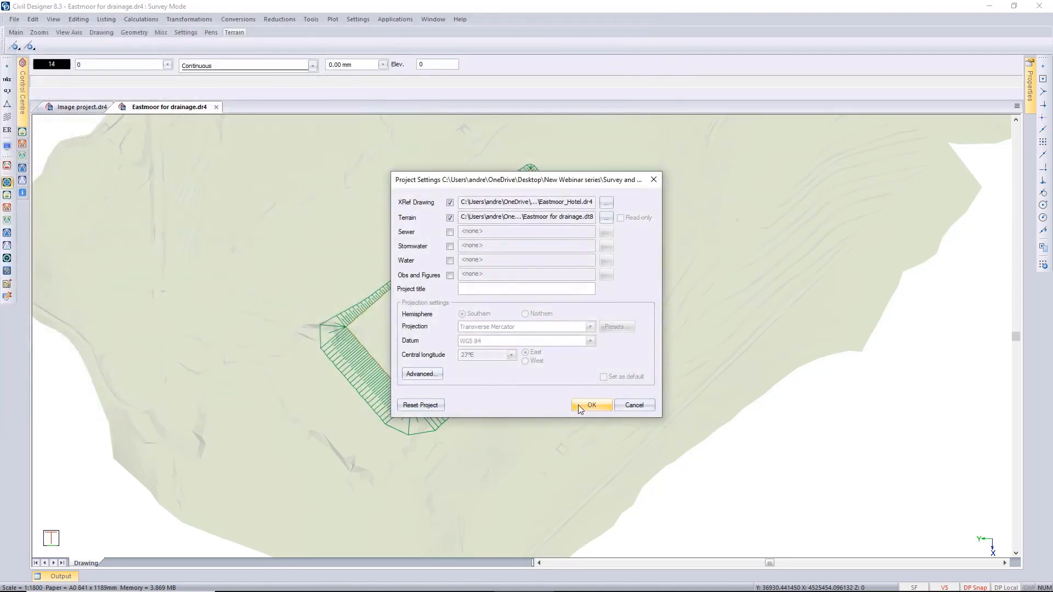
{"action": "left_click", "coordinate": [584, 404]}
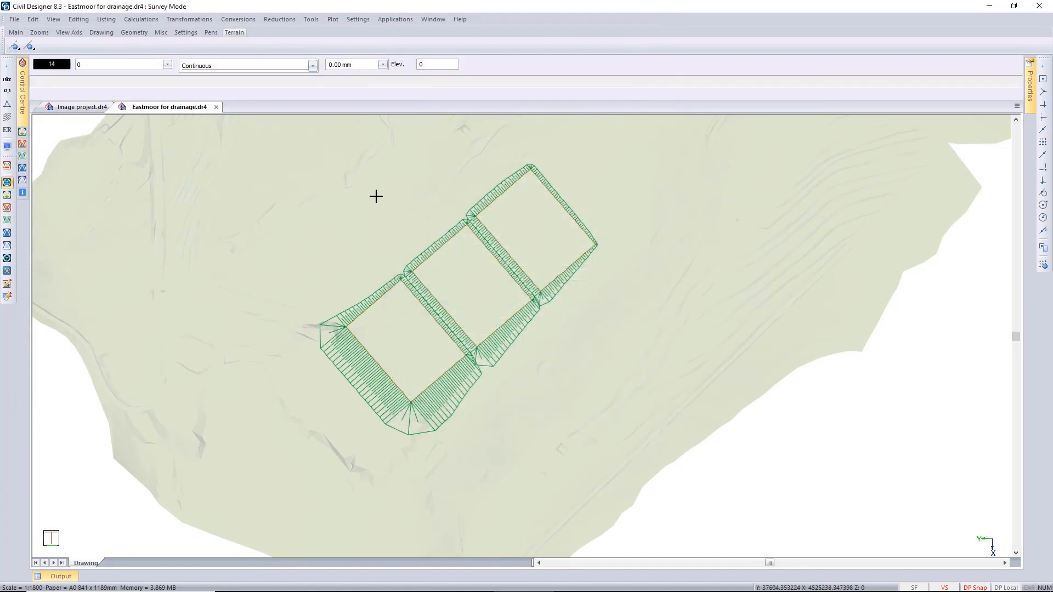
Review the layer list filtered by XRef Layers, Non-XRef Layers and All, closing the Layer Settings without changes.
{"action": "left_click", "coordinate": [129, 67]}
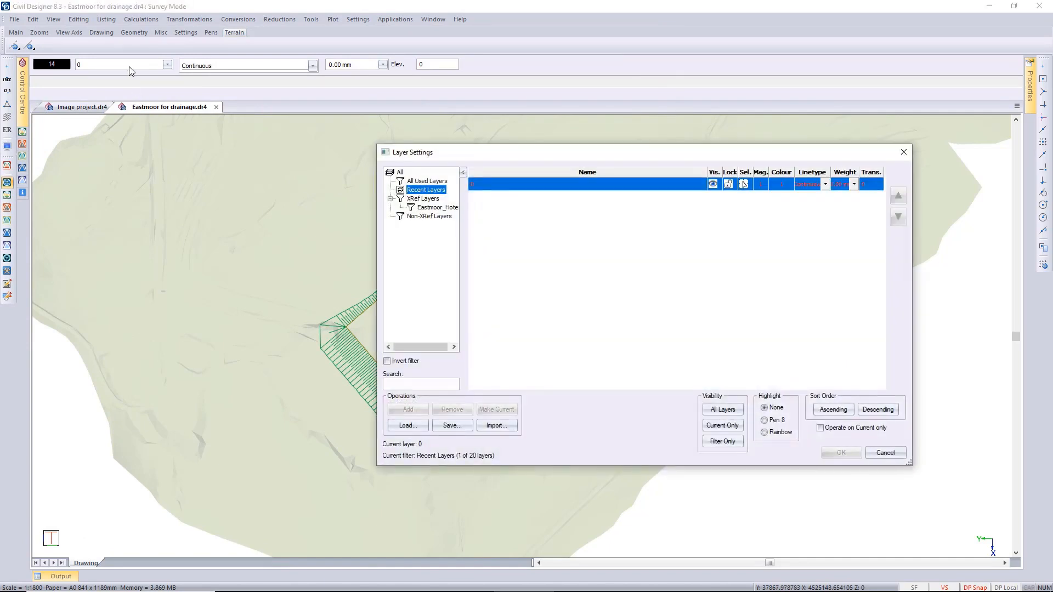
{"action": "left_click", "coordinate": [425, 200]}
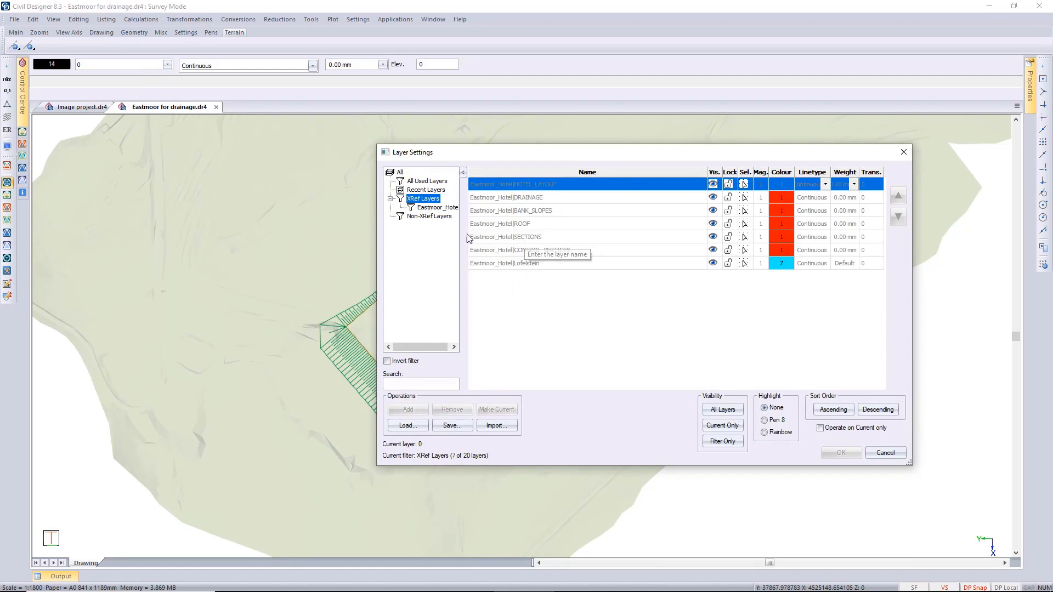
{"action": "left_click", "coordinate": [429, 216]}
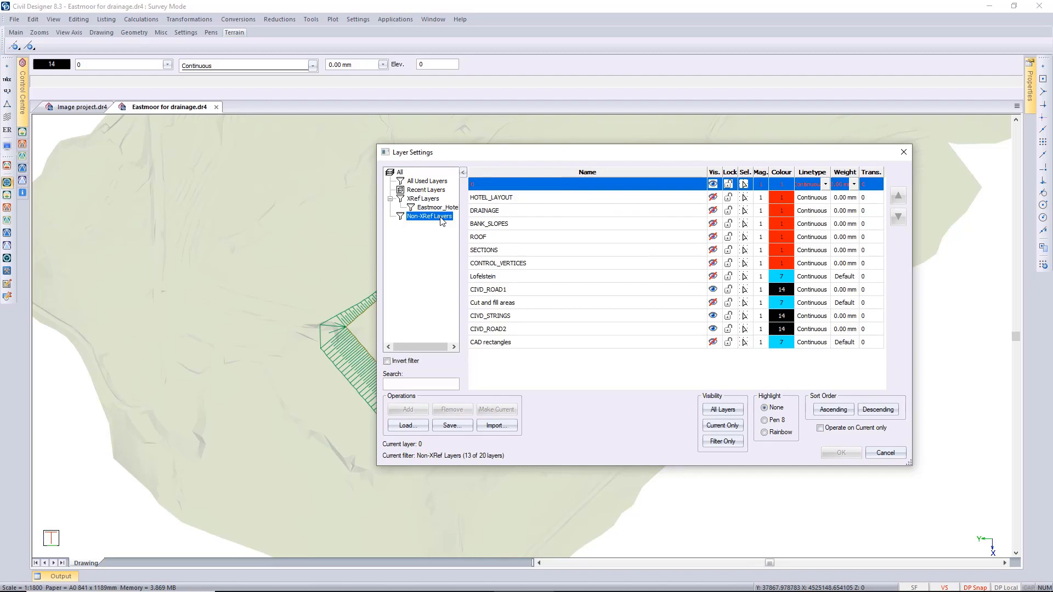
{"action": "left_click", "coordinate": [400, 172]}
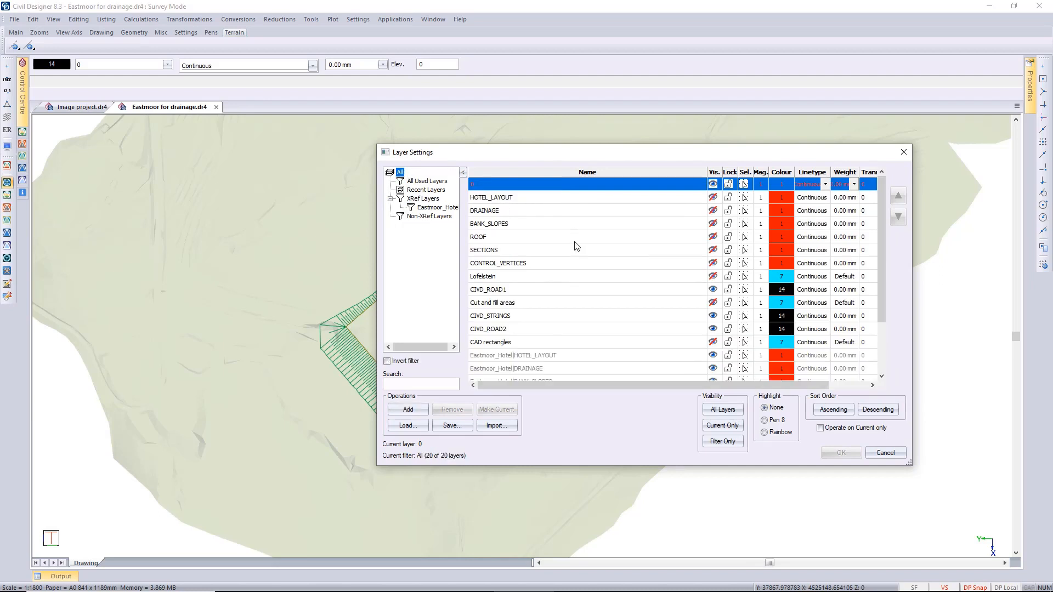
{"action": "scroll", "coordinate": [580, 263], "scroll_direction": "down", "scroll_amount": 2}
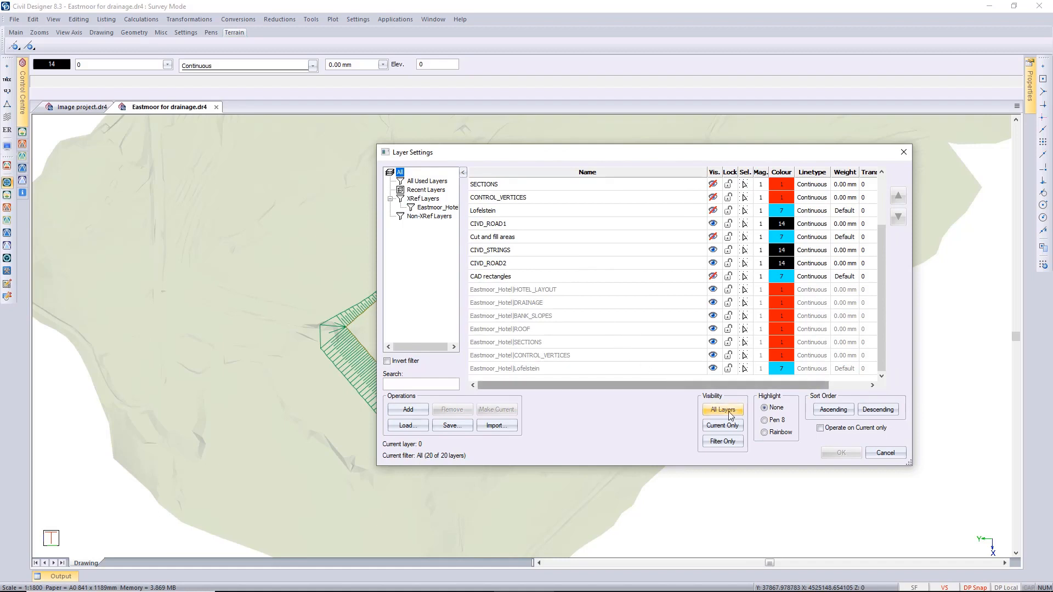
{"action": "left_click", "coordinate": [885, 453]}
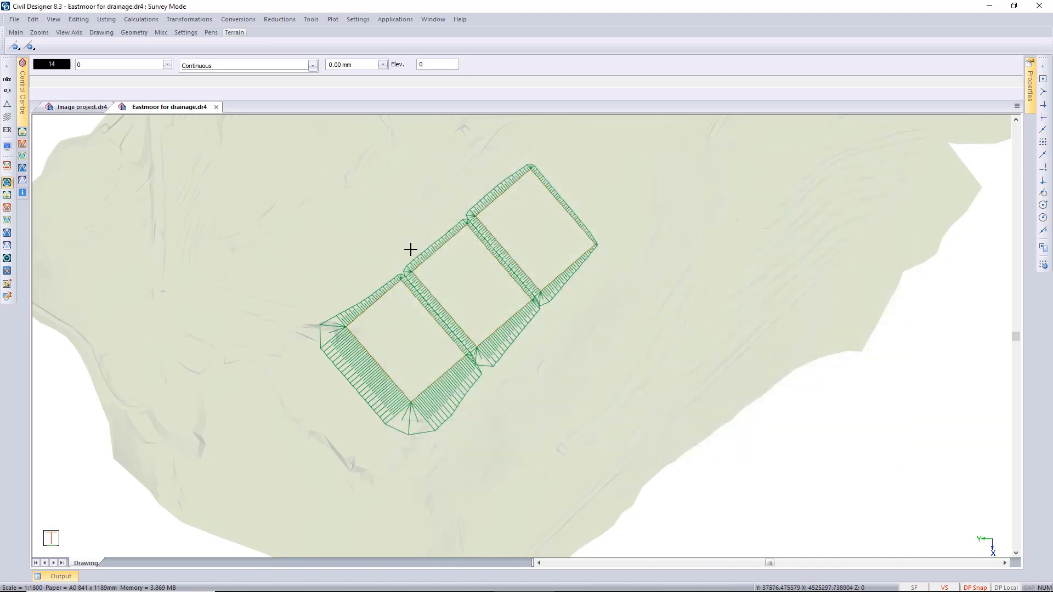
Open the recent drawing VI48_291.dr4 and display its Layer Settings.
{"action": "left_click", "coordinate": [14, 19]}
{"action": "mouse_move", "coordinate": [95, 336]}
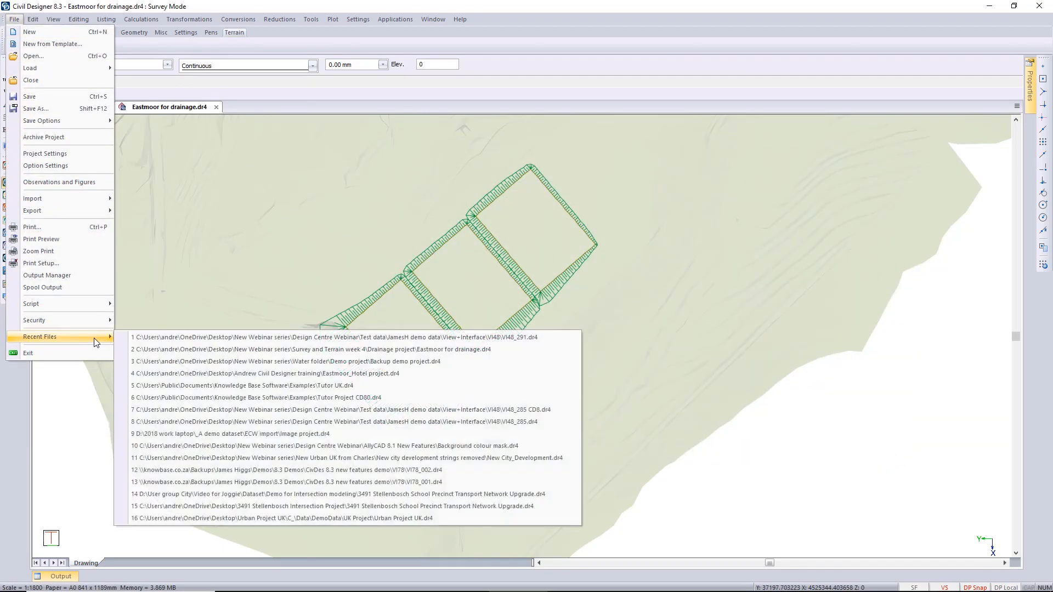
{"action": "left_click", "coordinate": [291, 336]}
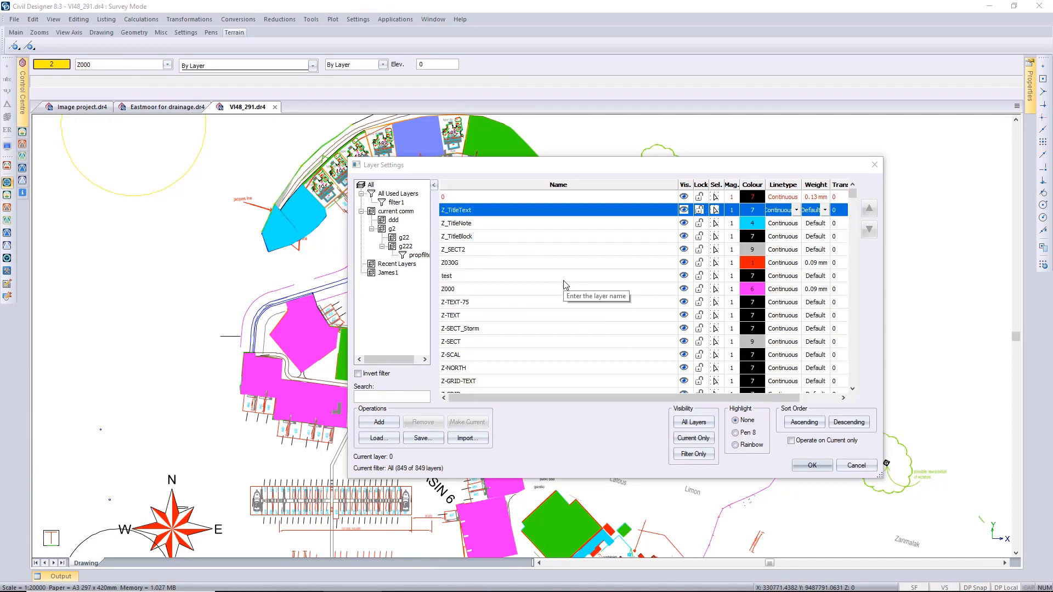
Insert a new layer directly above the test layer and name it Insert layer.
{"action": "right_click", "coordinate": [564, 281]}
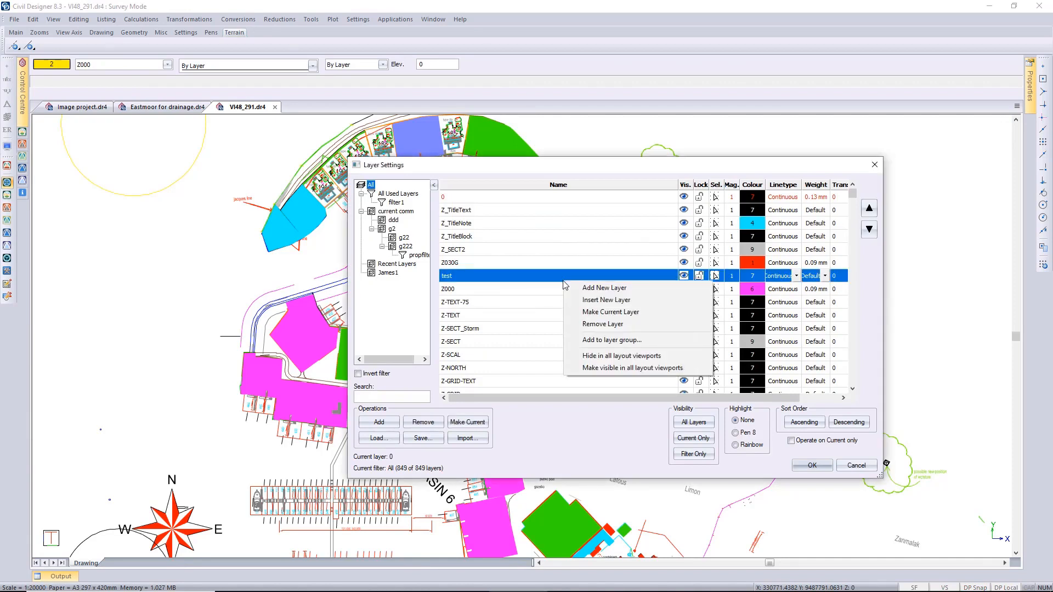
{"action": "left_click", "coordinate": [585, 301]}
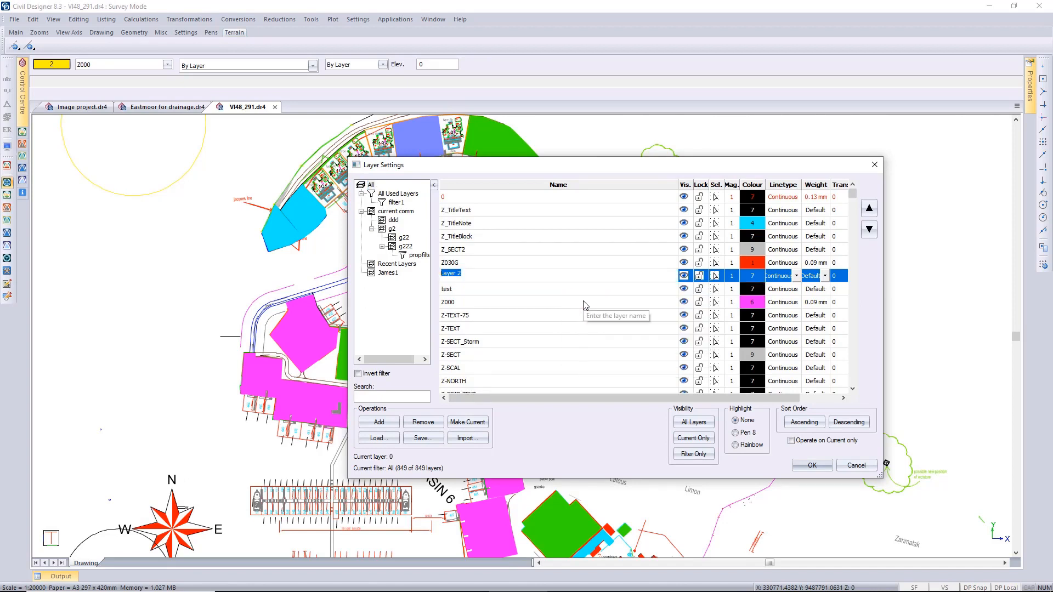
{"action": "type", "text": "Insert l"}
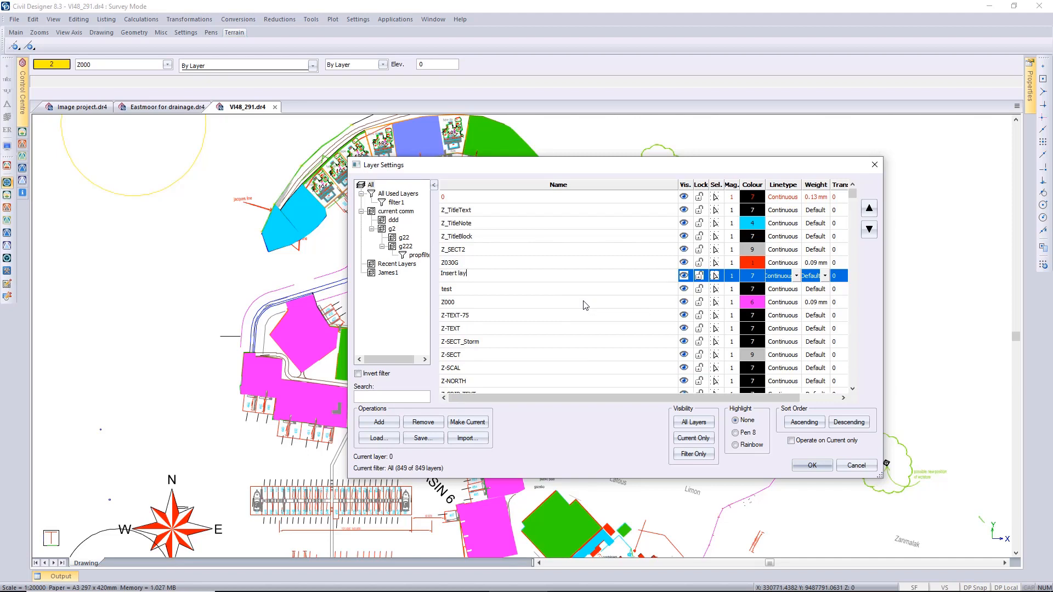
{"action": "key", "text": "Return"}
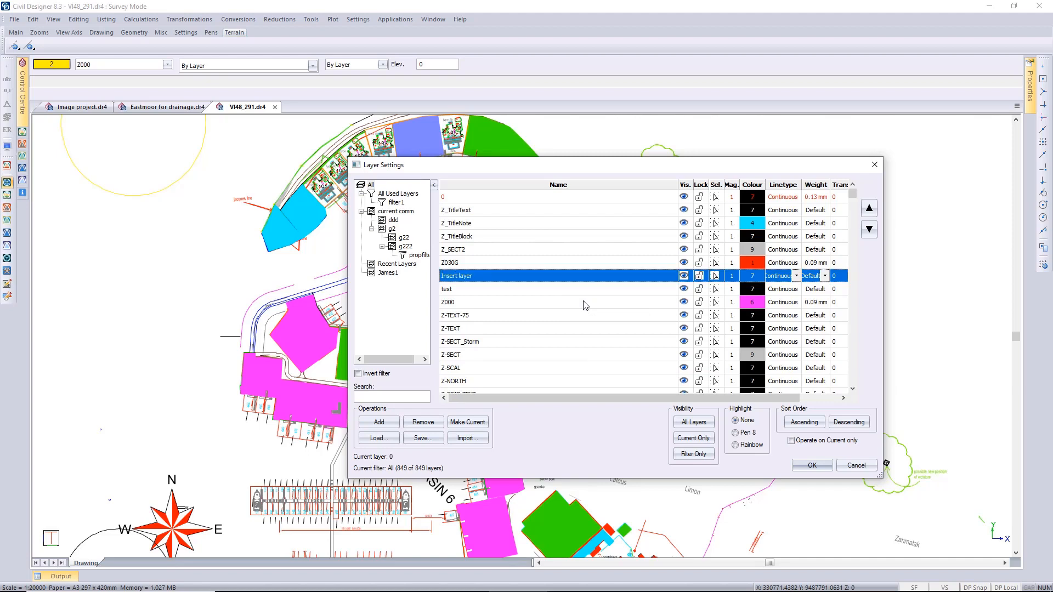
Move Insert layer down the list to just below Z-TEXT-75 and make it the current layer.
{"action": "left_click", "coordinate": [869, 231]}
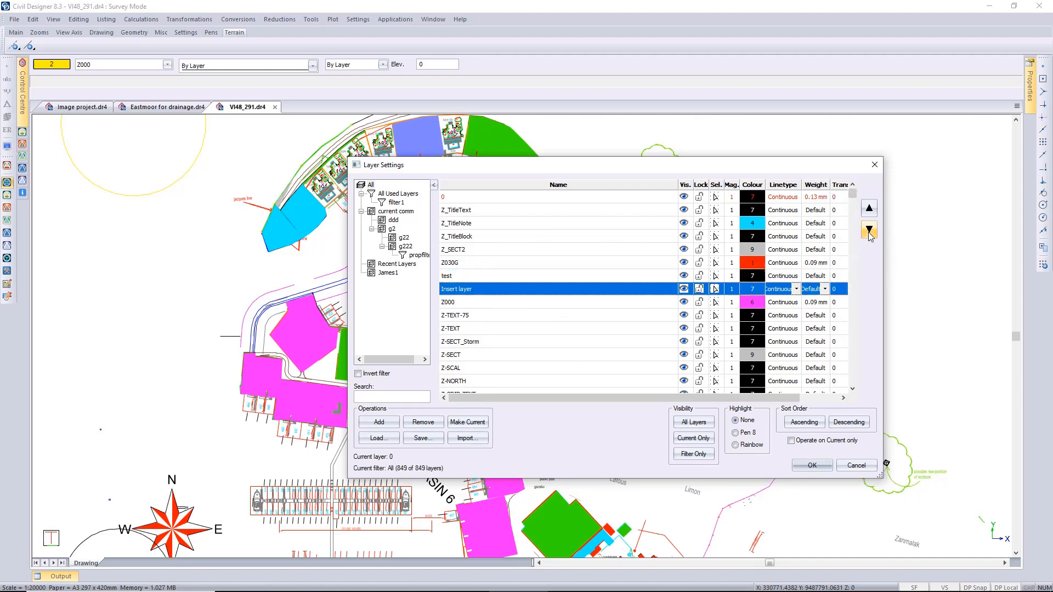
{"action": "left_click", "coordinate": [868, 232]}
{"action": "left_click", "coordinate": [869, 231]}
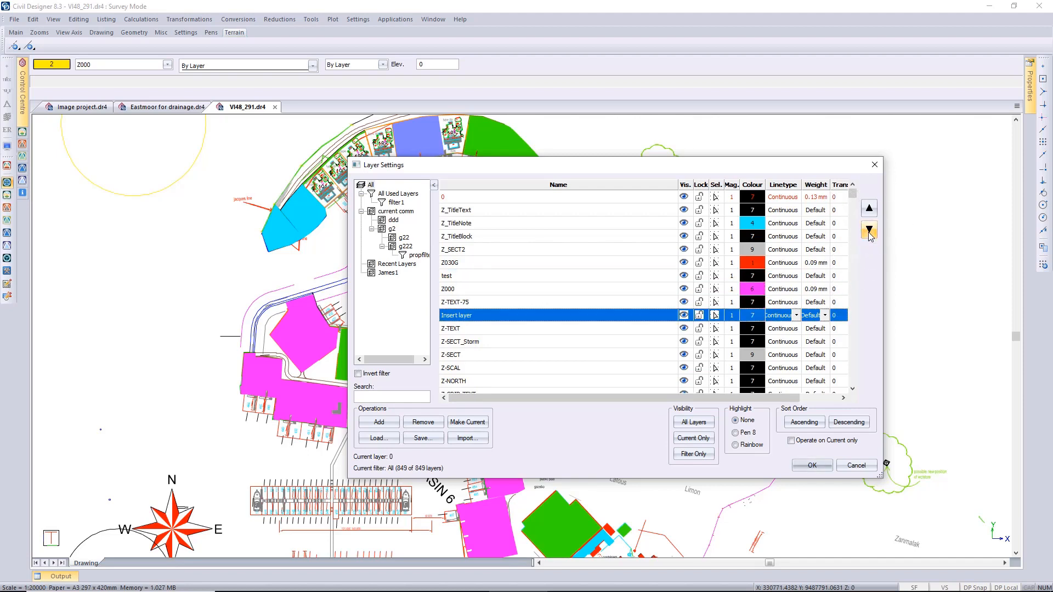
{"action": "right_click", "coordinate": [538, 311]}
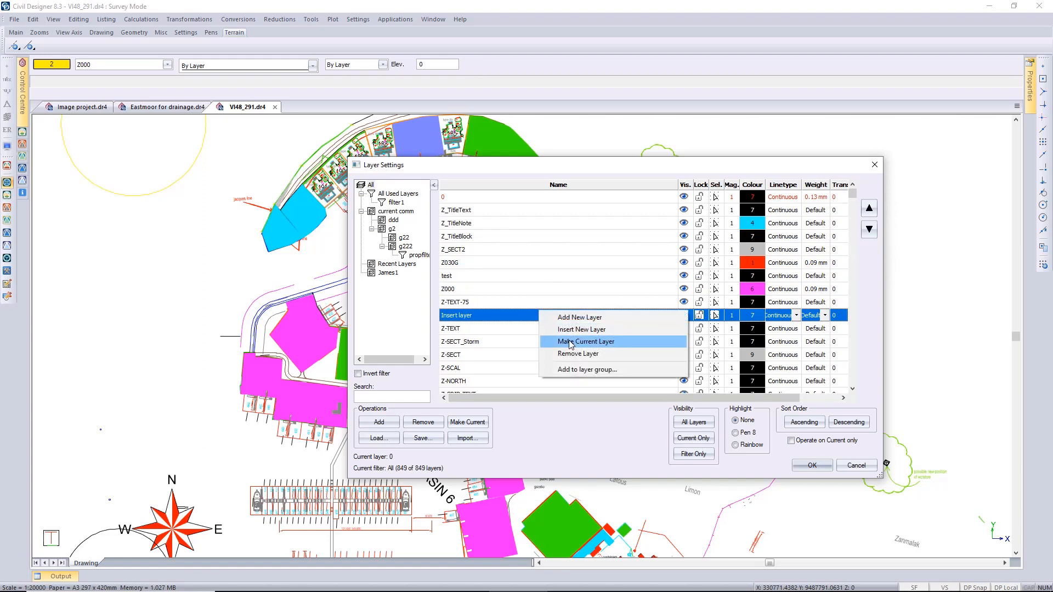
{"action": "left_click", "coordinate": [570, 343]}
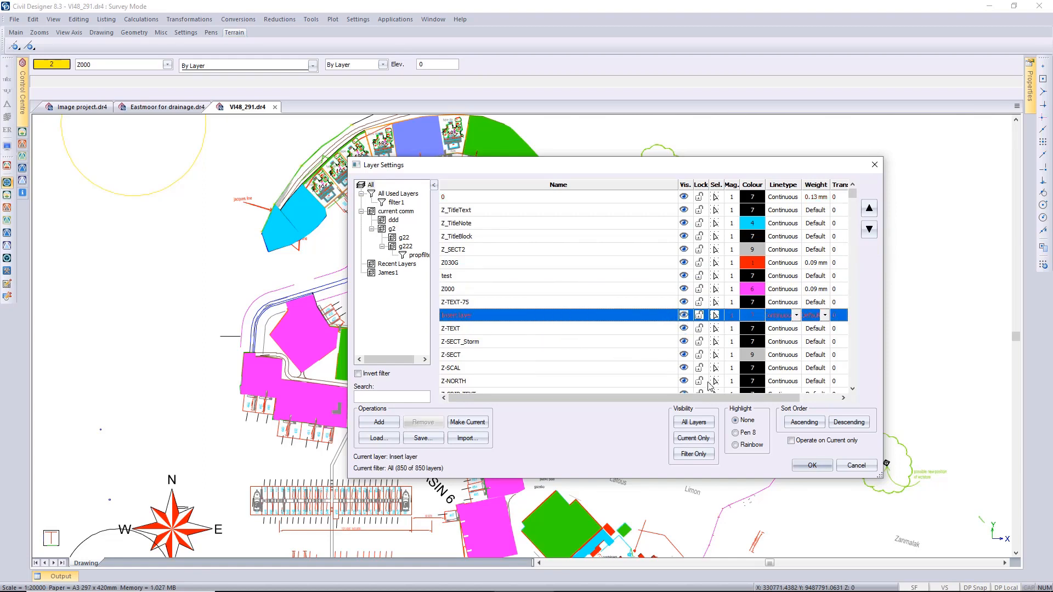
Apply the layer changes, then reopen Layer Settings and filter the list by Recent Layers.
{"action": "left_click", "coordinate": [820, 465]}
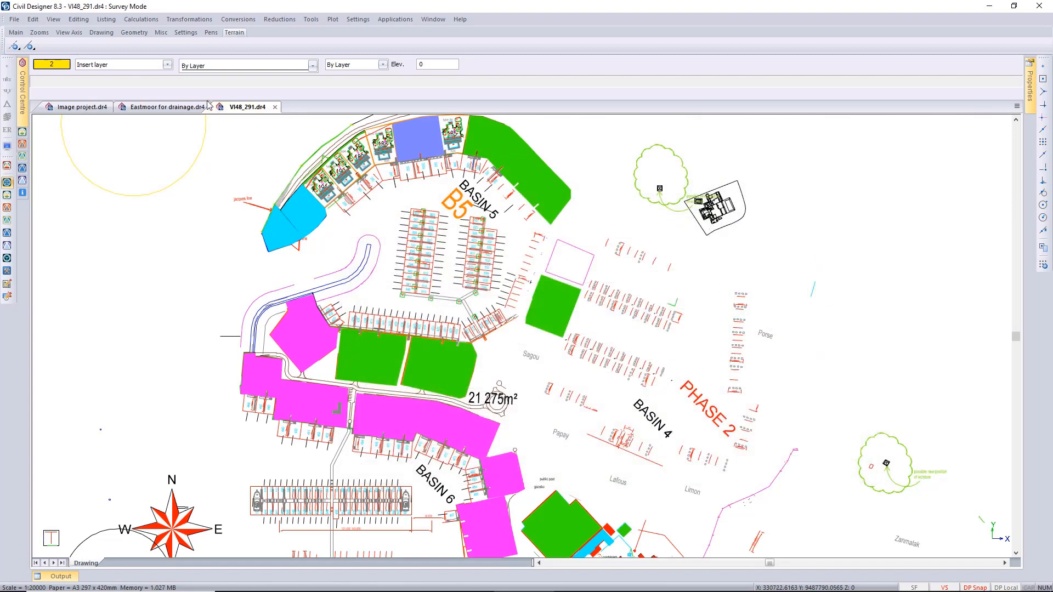
{"action": "left_click", "coordinate": [127, 67]}
{"action": "left_click", "coordinate": [399, 265]}
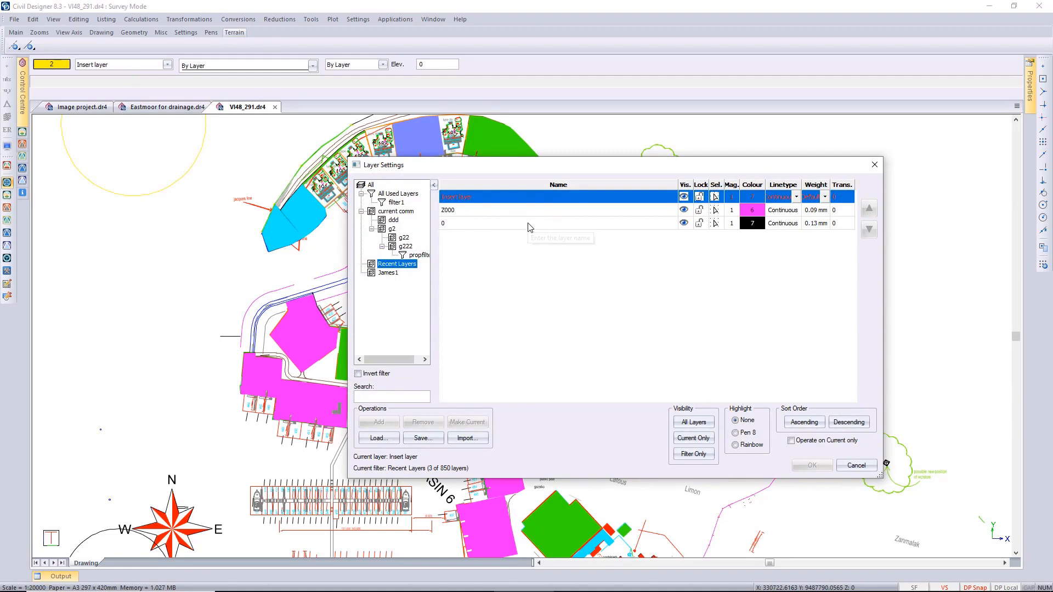
Show all layers, move the SLAB layer down to just below sketch, and apply the new order.
{"action": "left_click", "coordinate": [370, 184]}
{"action": "scroll", "coordinate": [537, 283], "scroll_direction": "down", "scroll_amount": 20}
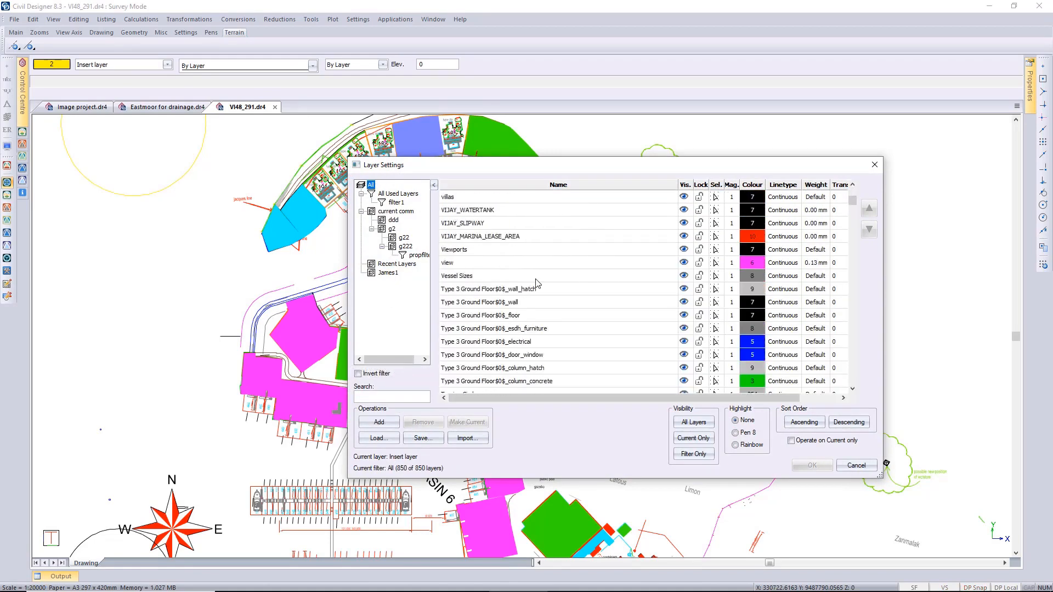
{"action": "scroll", "coordinate": [538, 284], "scroll_direction": "down", "scroll_amount": 4}
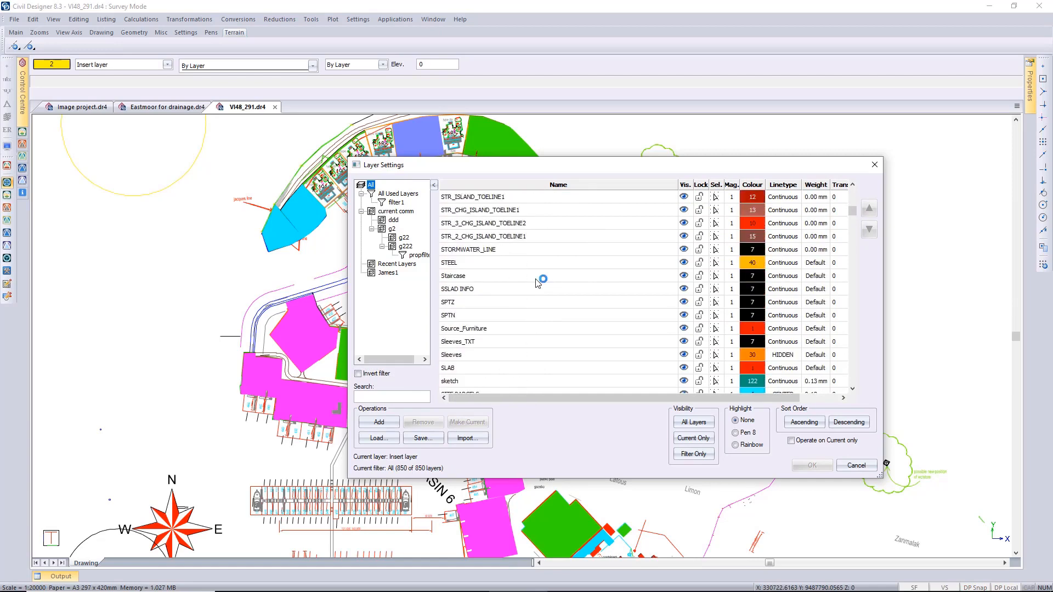
{"action": "scroll", "coordinate": [538, 283], "scroll_direction": "down", "scroll_amount": 2}
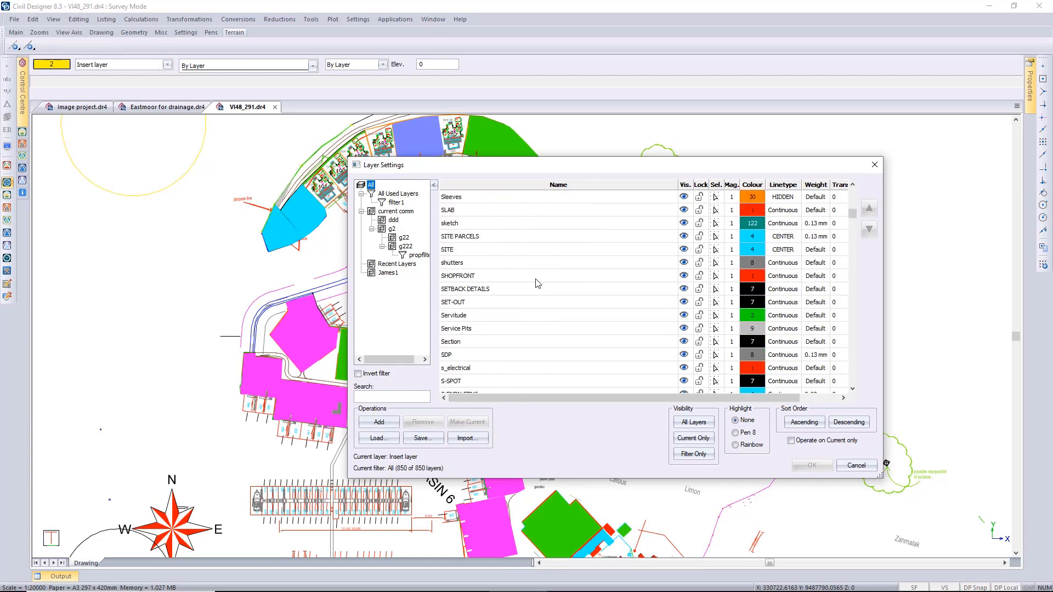
{"action": "scroll", "coordinate": [537, 284], "scroll_direction": "down", "scroll_amount": 1}
{"action": "scroll", "coordinate": [537, 284], "scroll_direction": "up", "scroll_amount": 1}
{"action": "left_click", "coordinate": [586, 215]}
{"action": "left_click", "coordinate": [586, 220]}
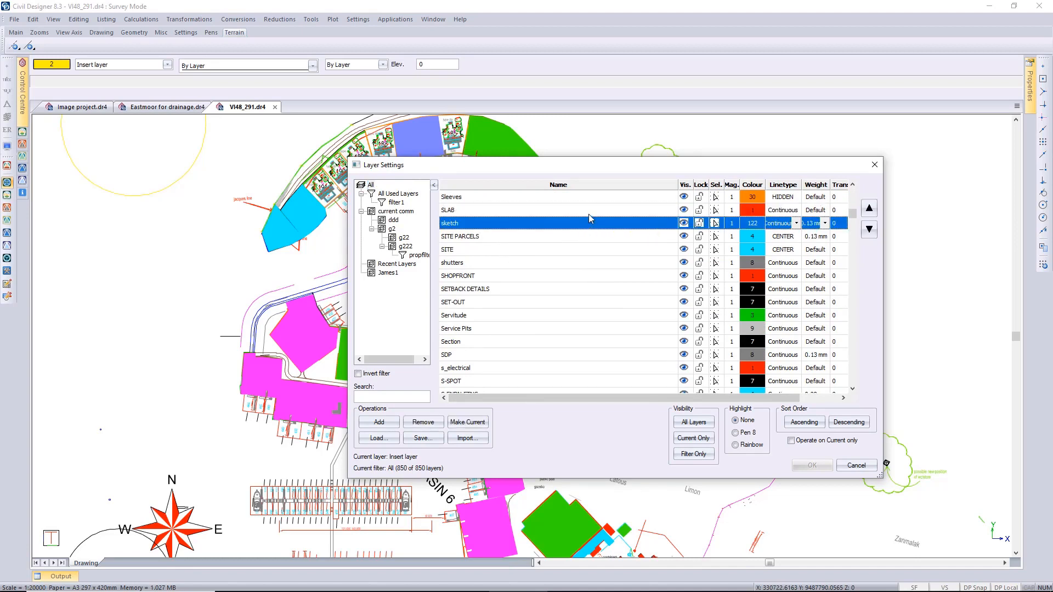
{"action": "left_click", "coordinate": [589, 211]}
{"action": "left_click", "coordinate": [869, 229]}
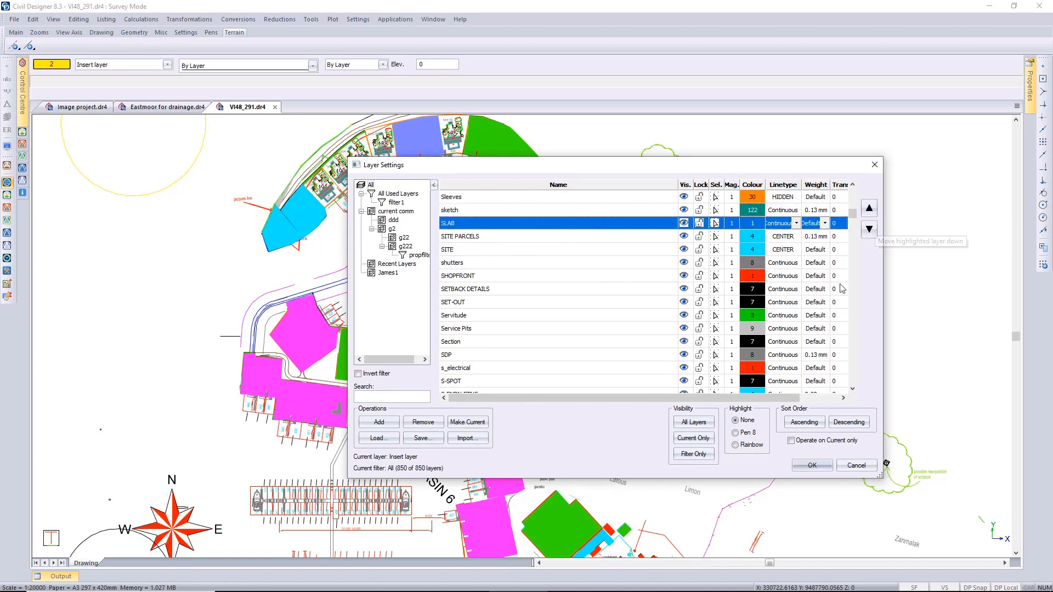
{"action": "left_click", "coordinate": [815, 464]}
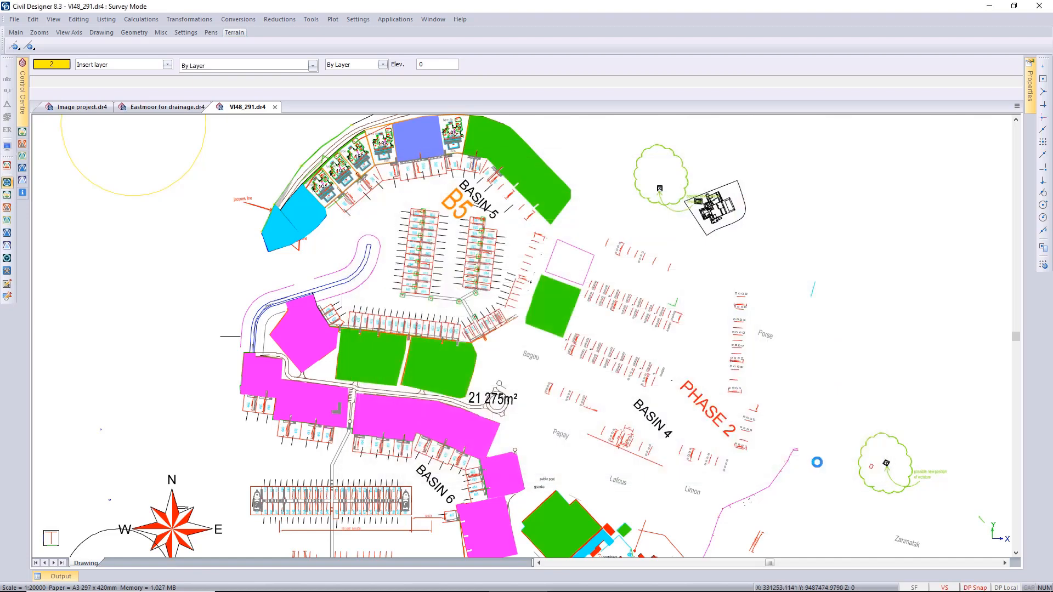
Set the colour of the five layers from SITE PARCELS to SETBACK DETAILS to pen 2 in Layer Settings and apply it.
{"action": "left_click", "coordinate": [135, 65]}
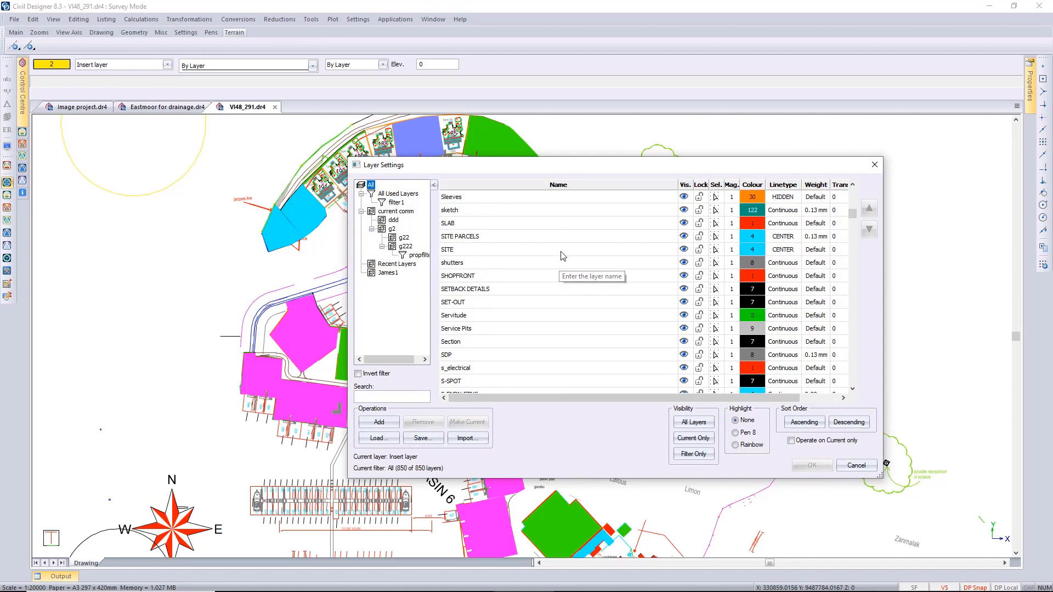
{"action": "left_click_drag", "start_coordinate": [555, 238], "coordinate": [571, 292]}
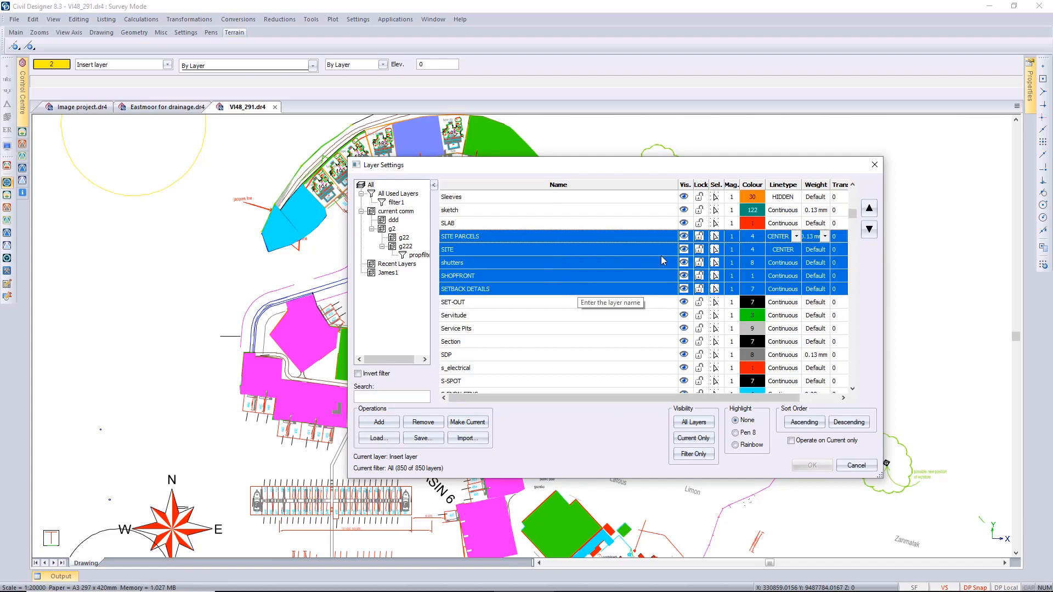
{"action": "right_click", "coordinate": [755, 251]}
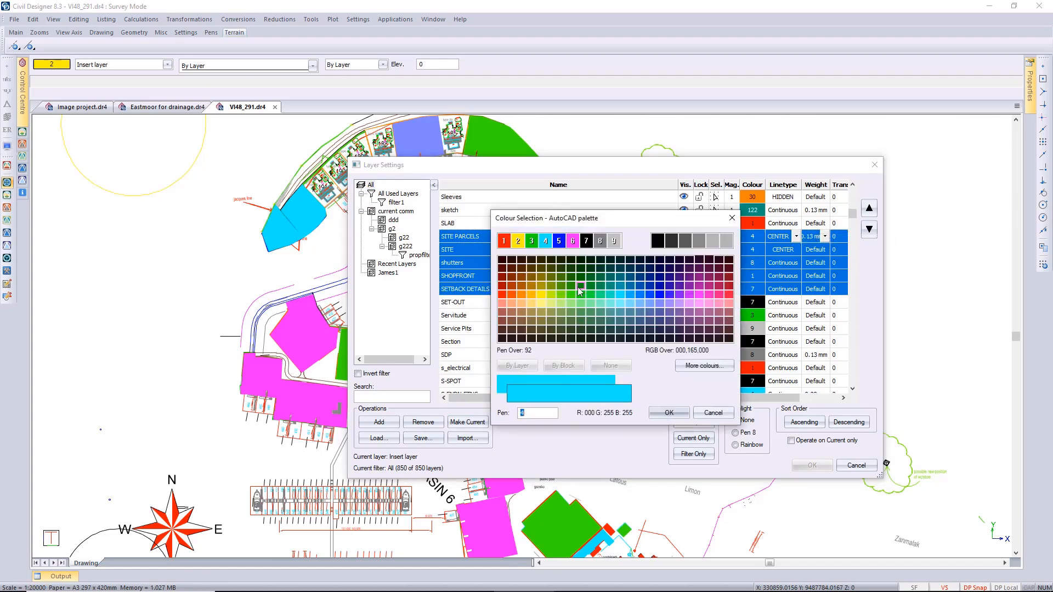
{"action": "left_click", "coordinate": [517, 241]}
{"action": "left_click", "coordinate": [668, 412]}
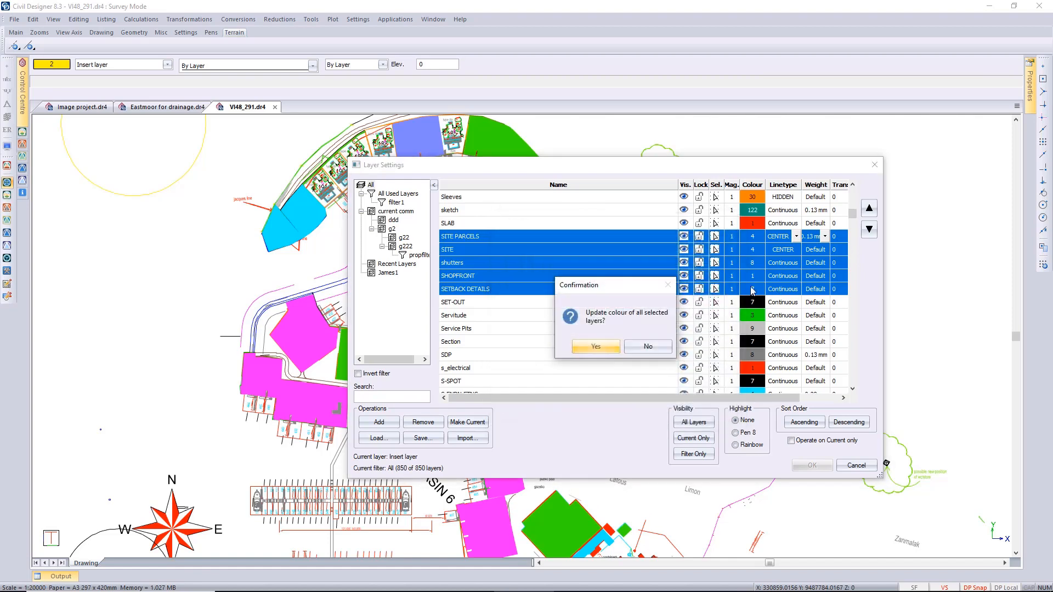
{"action": "left_click", "coordinate": [603, 346]}
{"action": "left_click", "coordinate": [602, 329]}
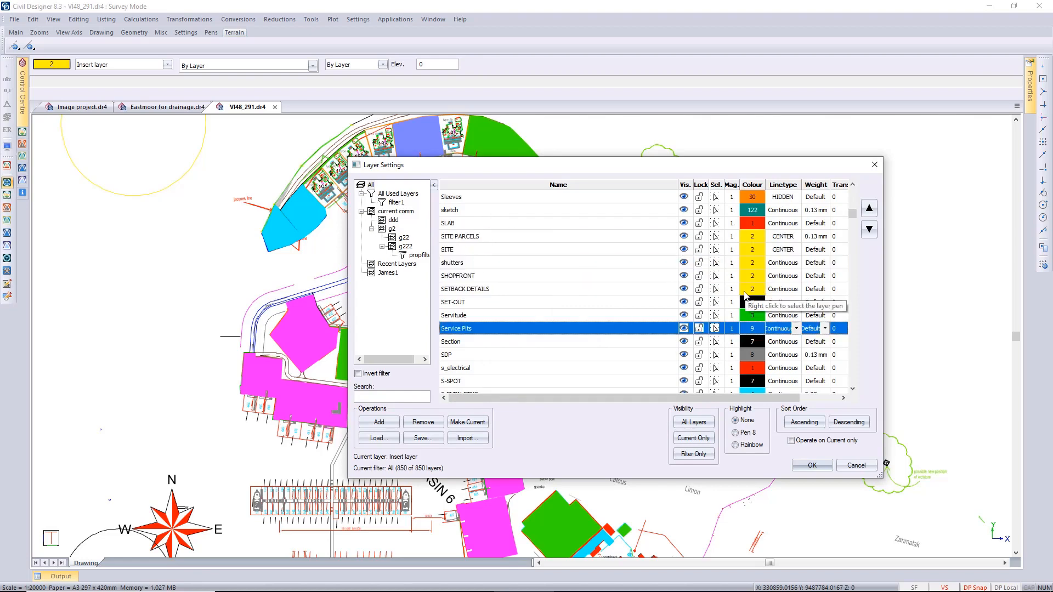
{"action": "left_click", "coordinate": [812, 465]}
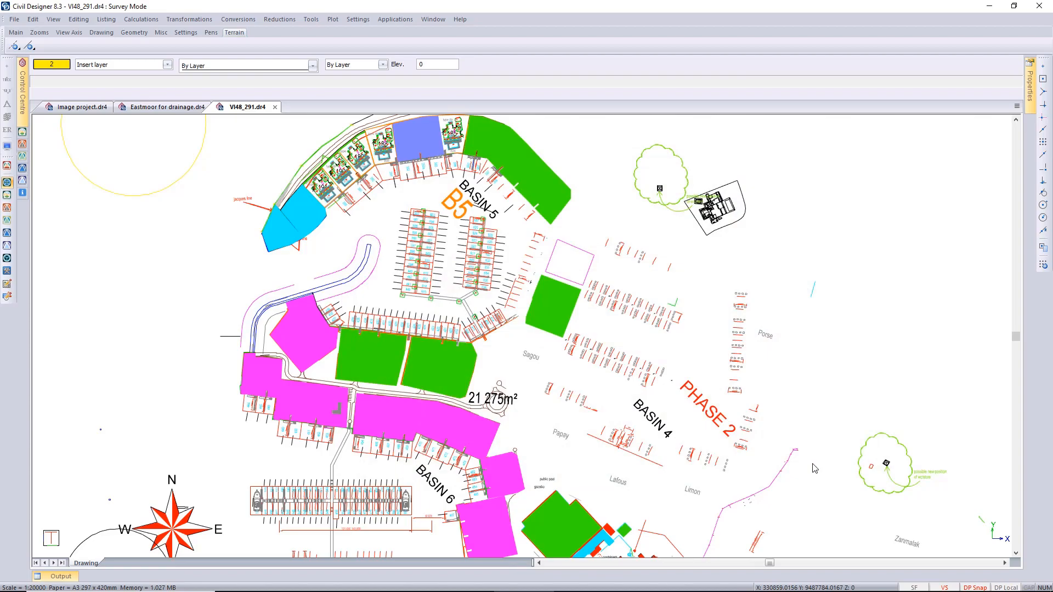